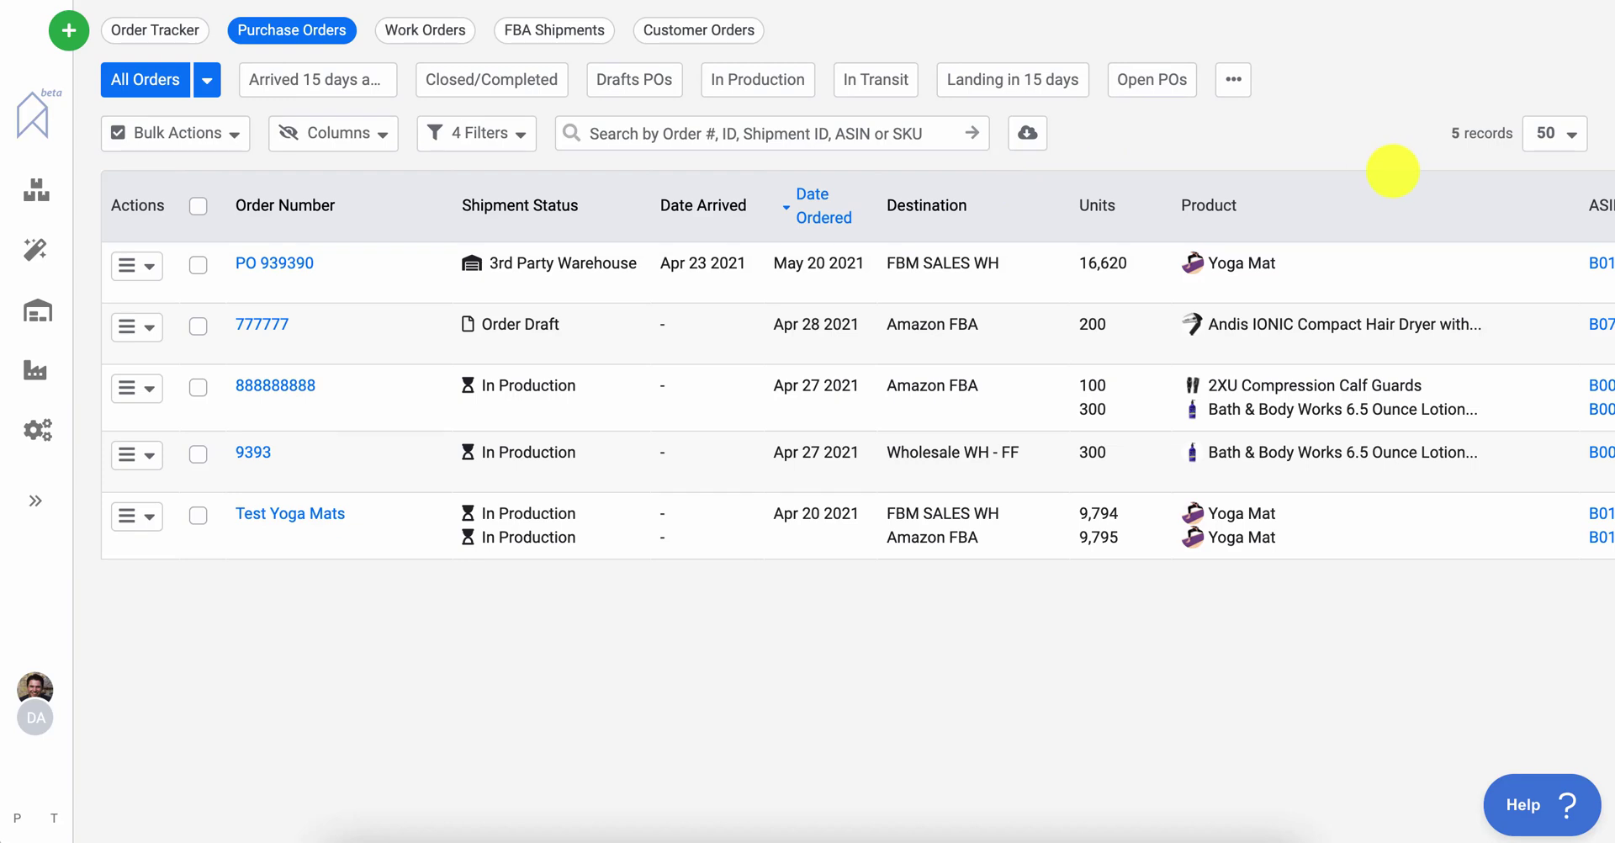
# - Switch the Purchase Orders export from Export Current View to Bulk Import Format
pyautogui.click(1027, 133)
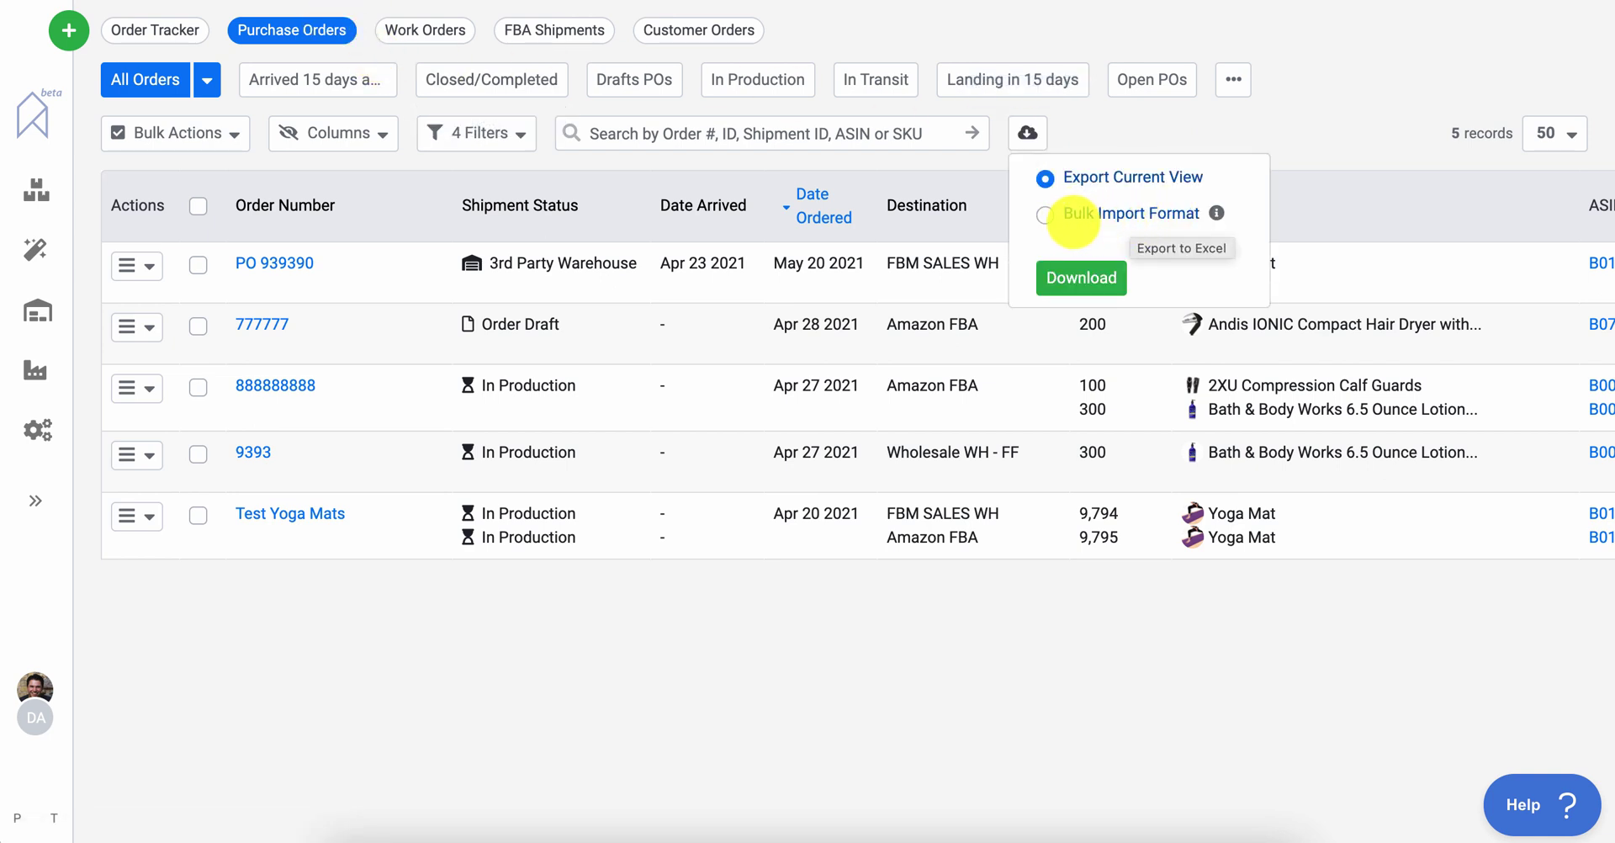
pyautogui.click(1043, 215)
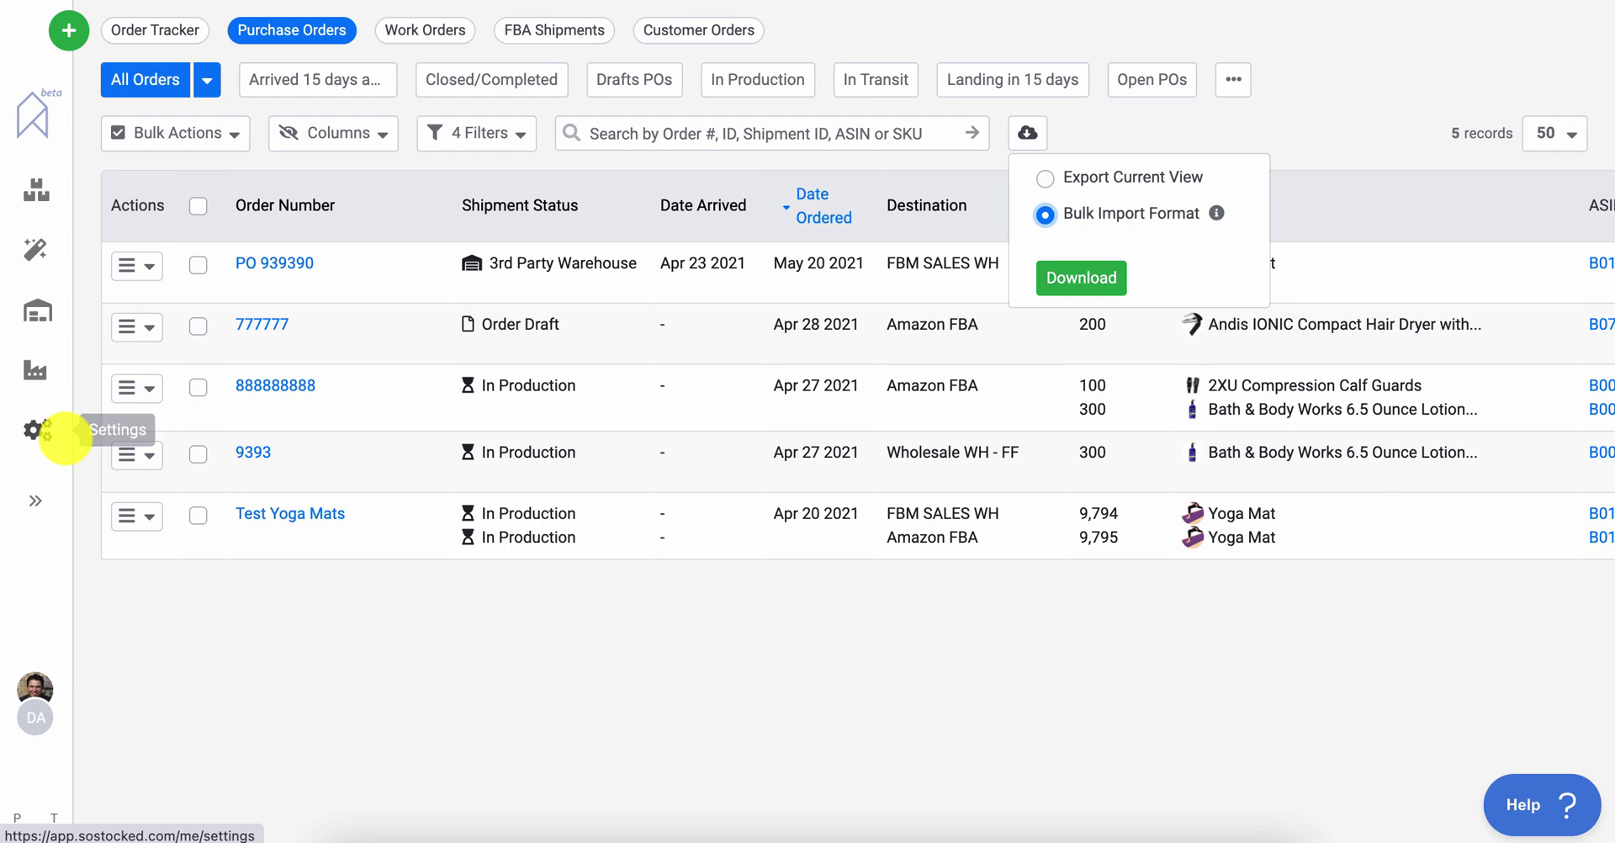
# - Download the PO Bulk Upload Template from Settings > Bulk Export/Import
pyautogui.click(37, 430)
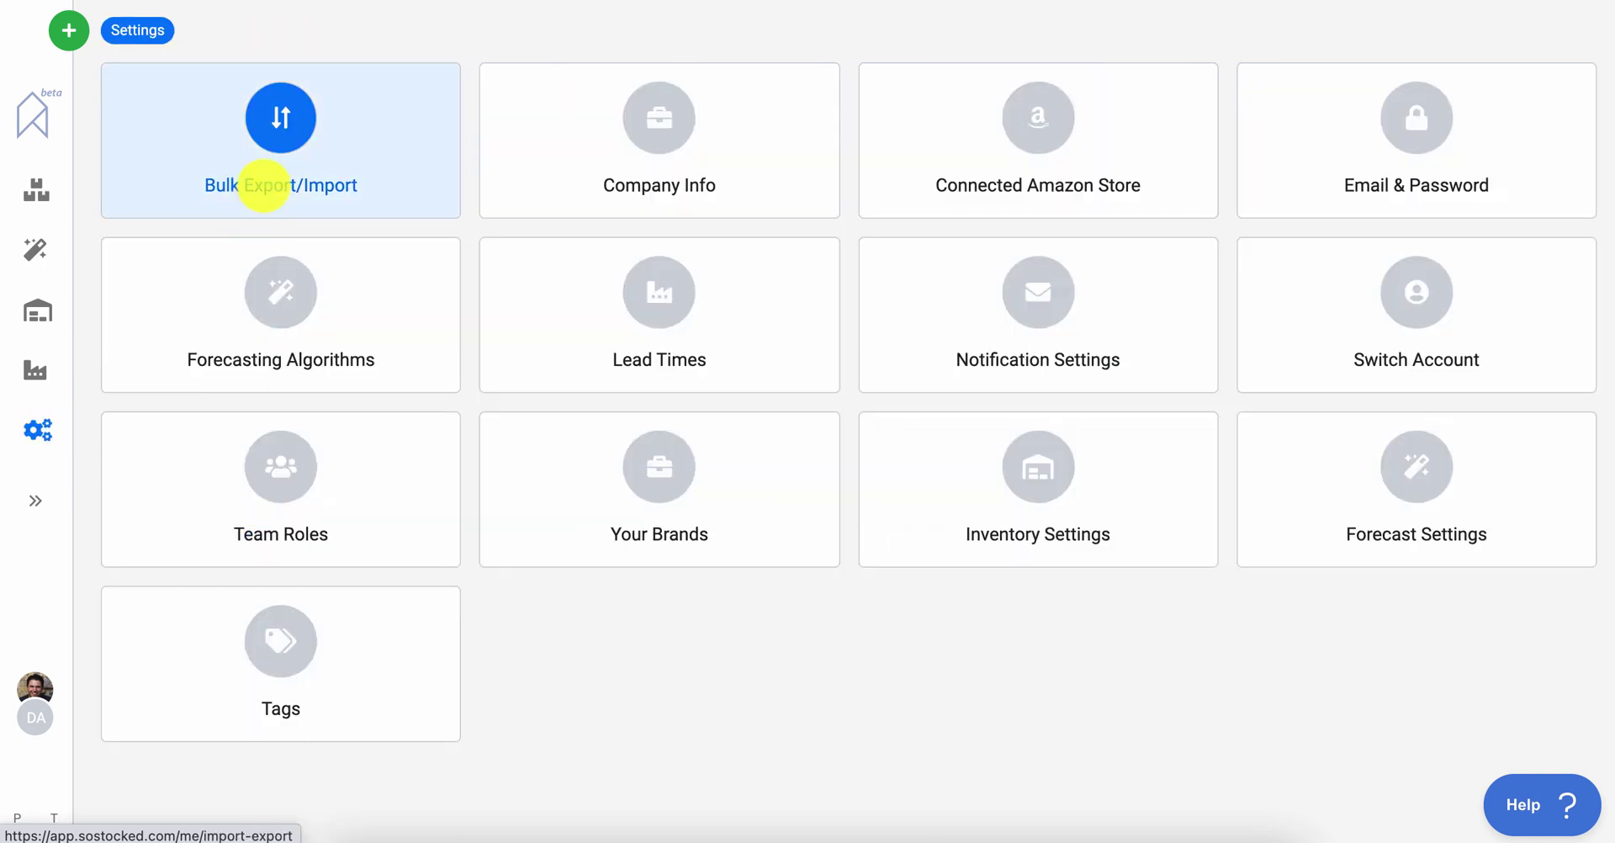
pyautogui.click(264, 177)
pyautogui.click(376, 270)
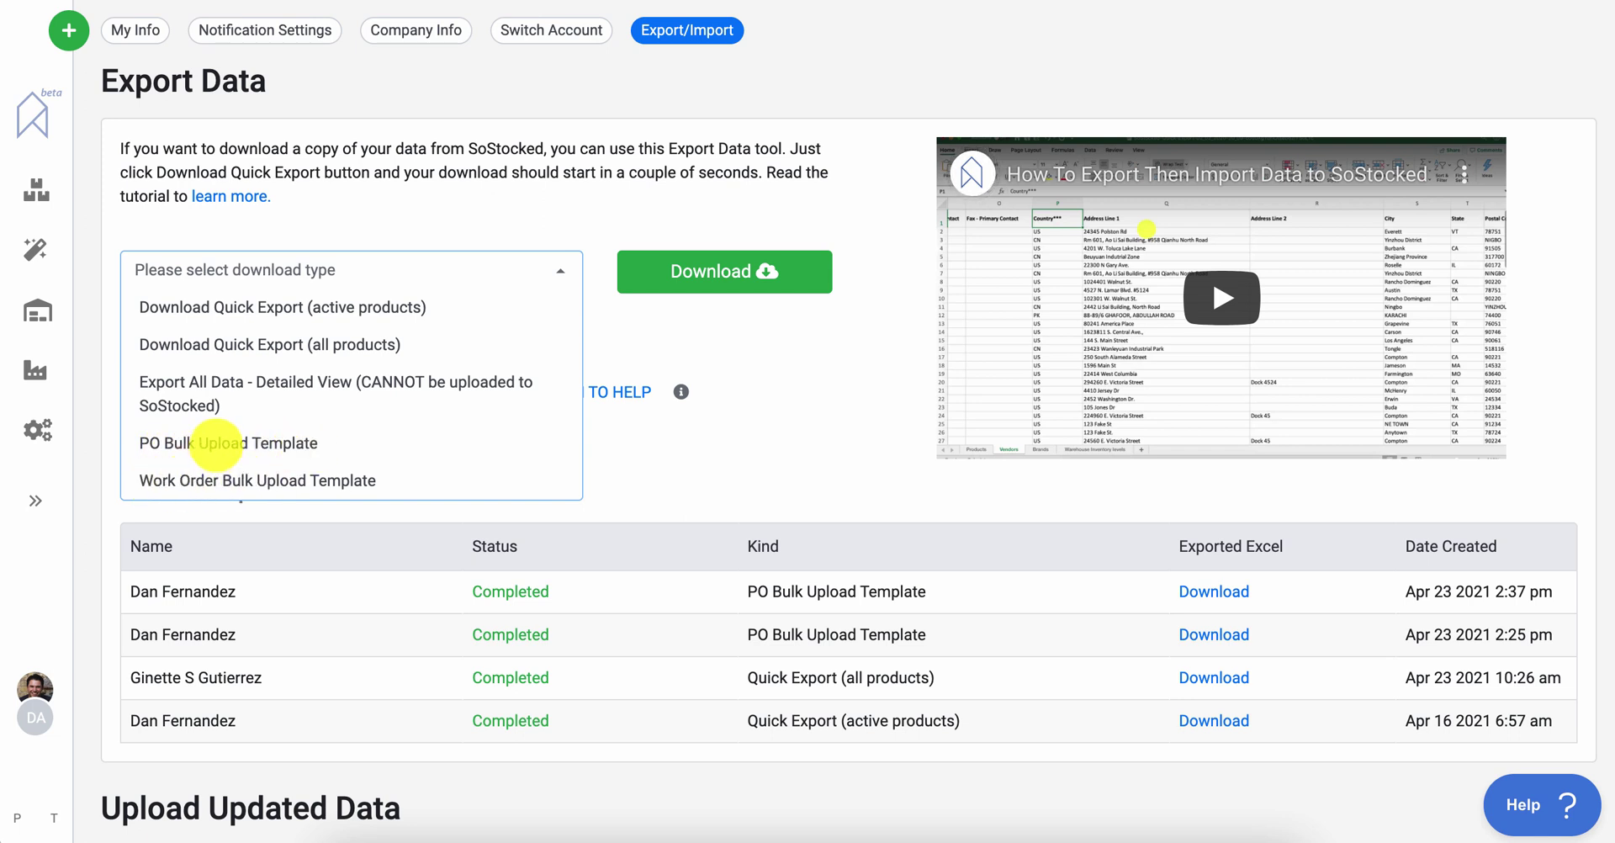
pyautogui.click(216, 444)
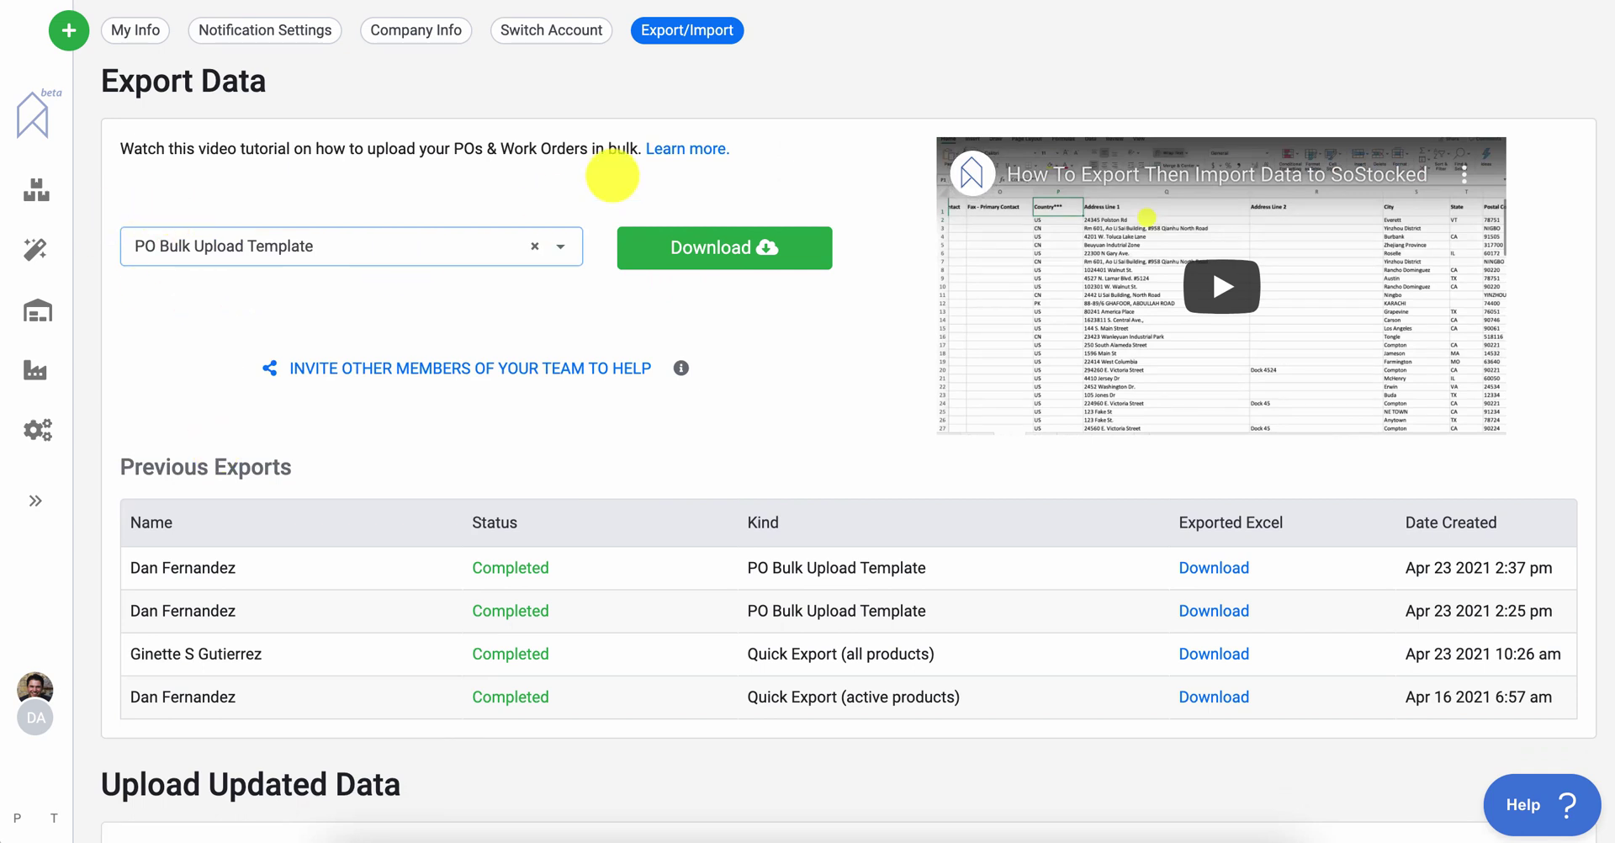
pyautogui.click(653, 244)
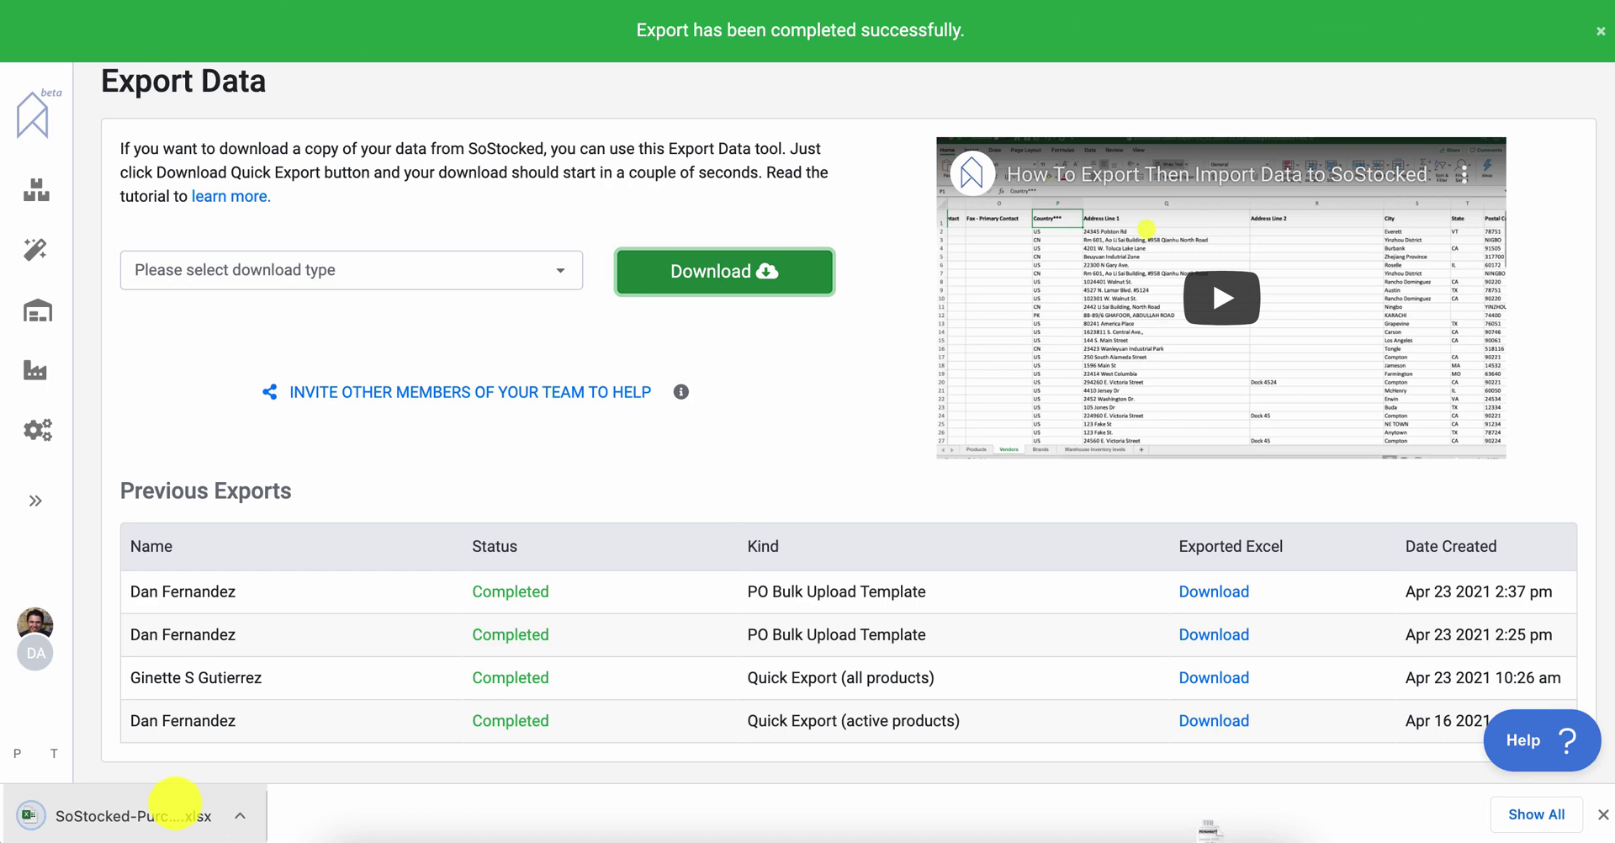
# - Open the downloaded template and enter 9999999, Yes and 4/27/21 in cells A2 to C2
pyautogui.click(180, 808)
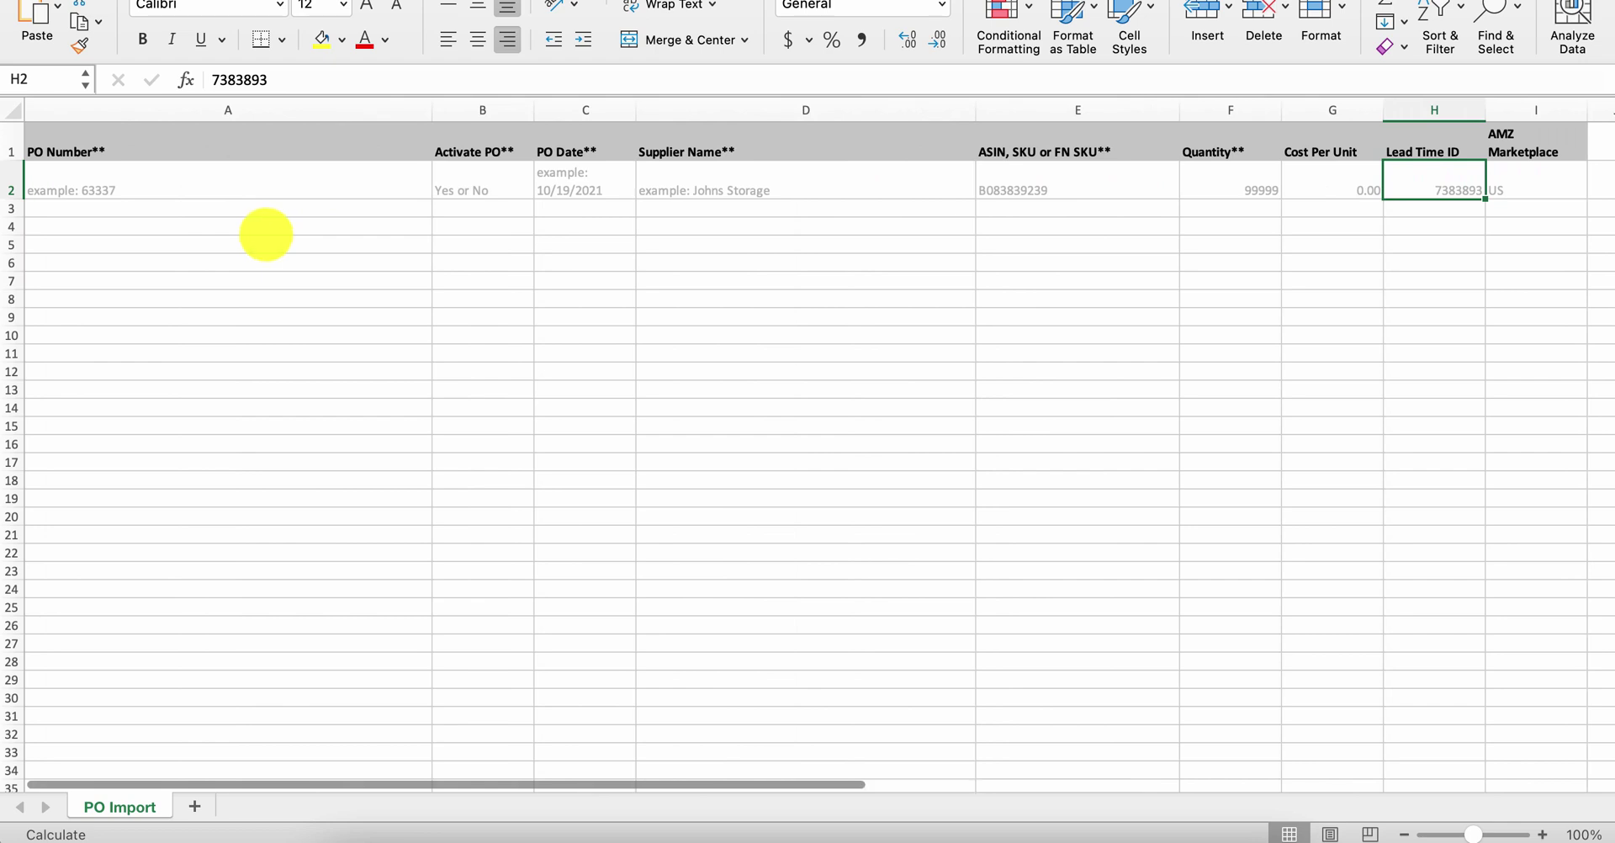
pyautogui.click(211, 191)
pyautogui.write('9999999')
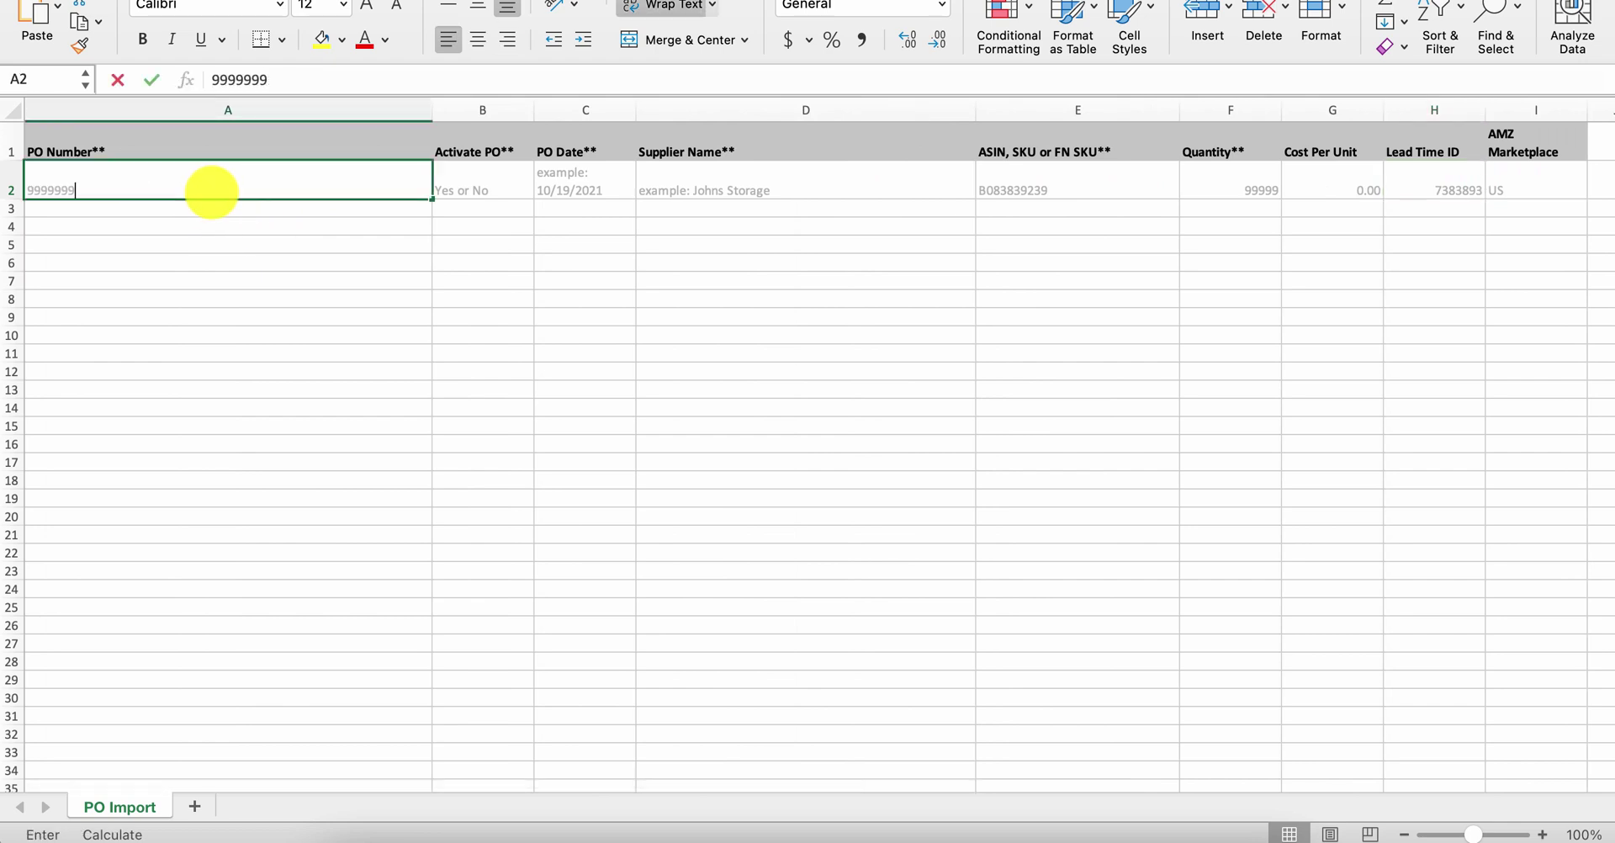
pyautogui.press('Tab')
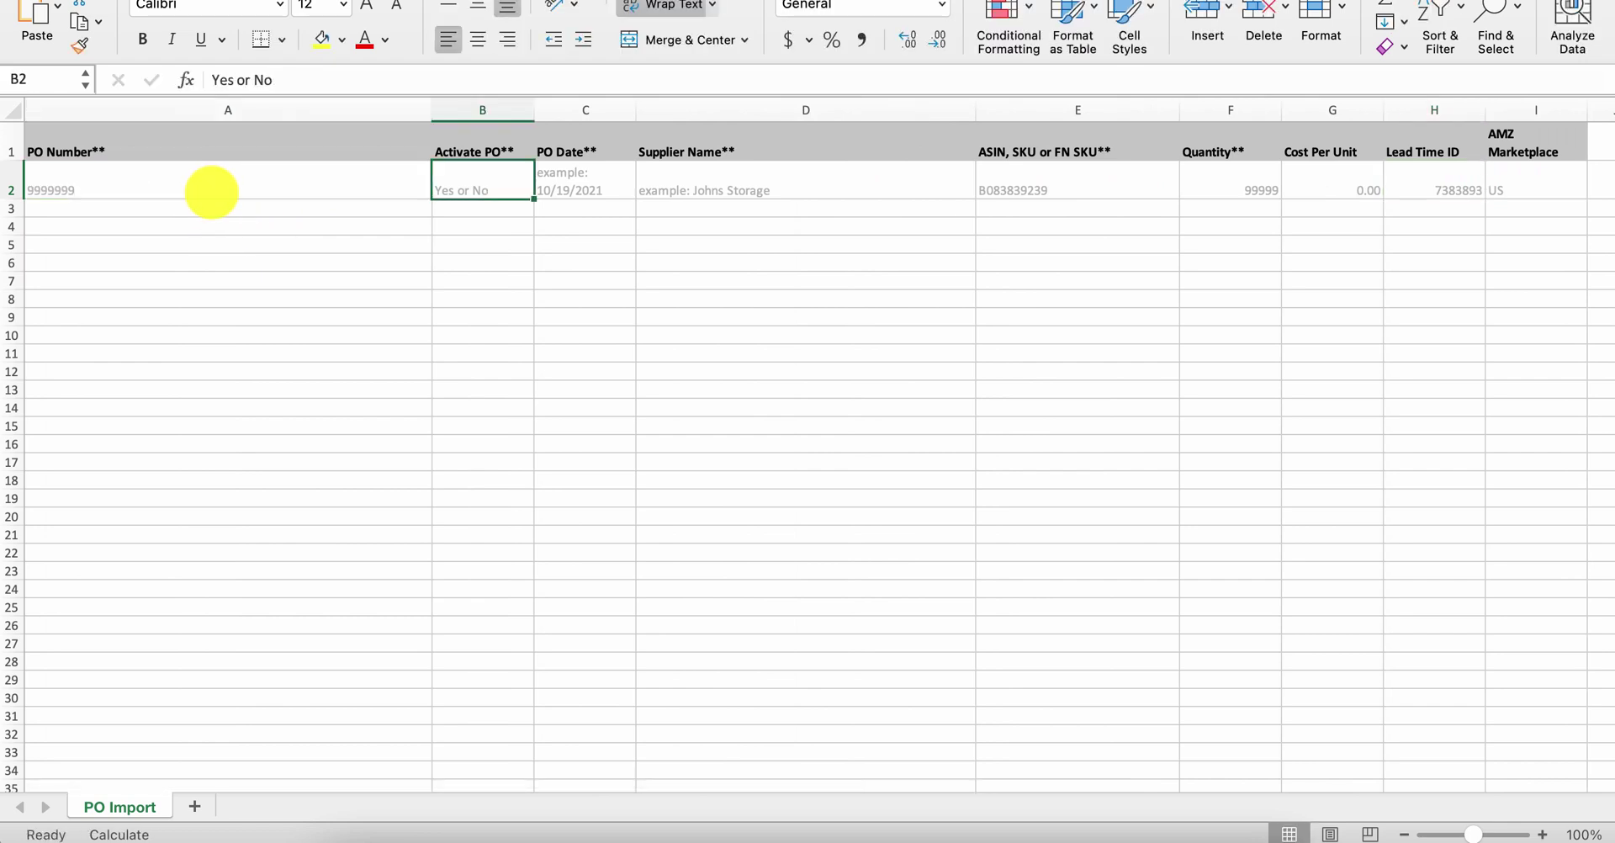
pyautogui.write('Yes')
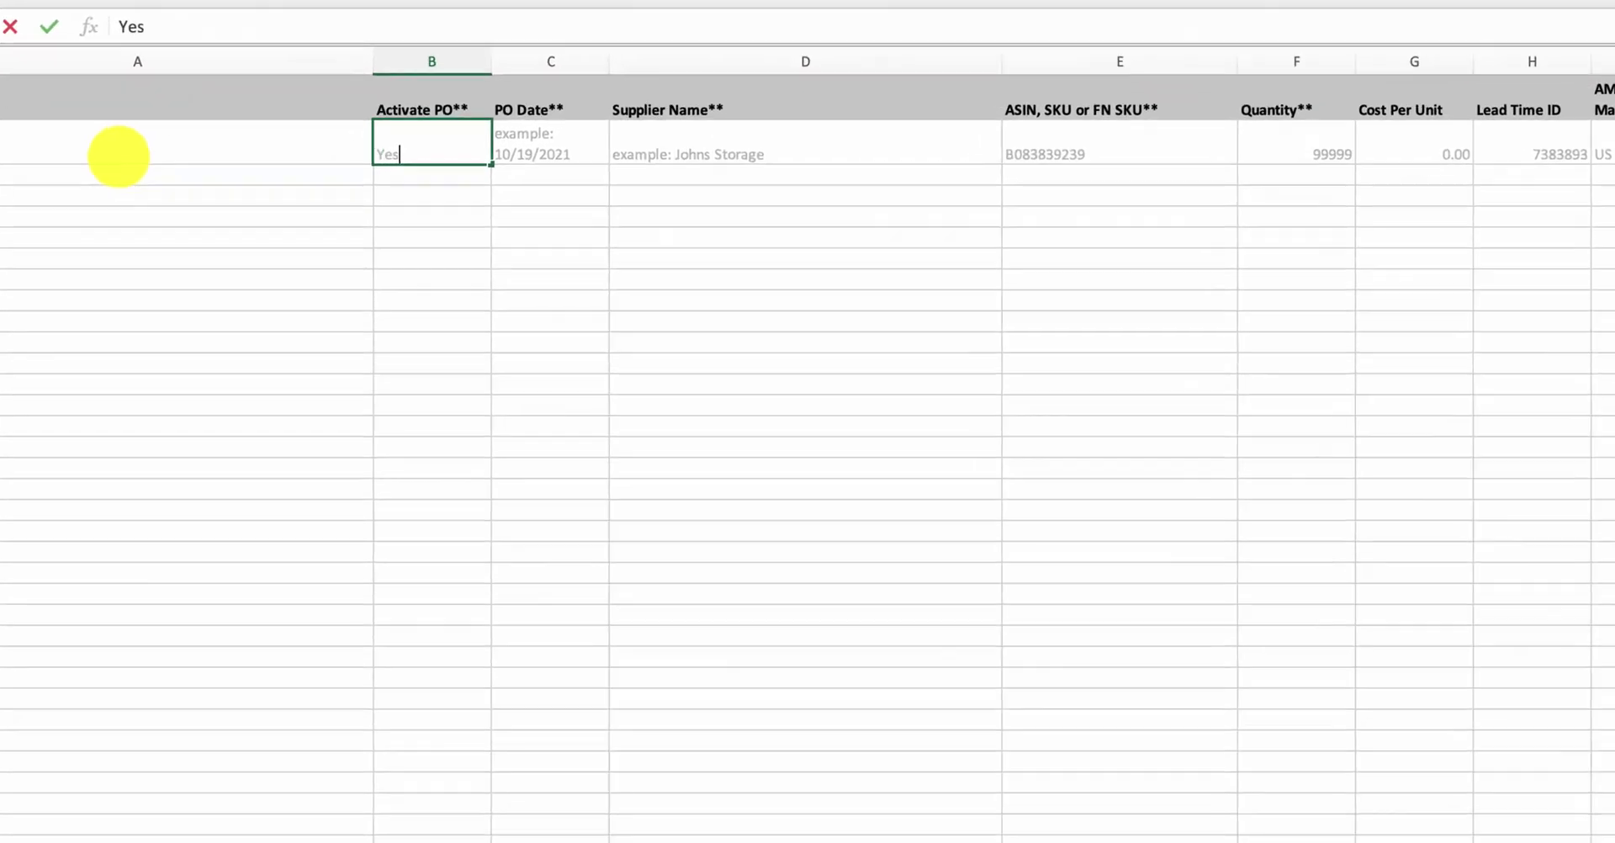
pyautogui.press('Tab')
pyautogui.hotkey('shift', 'Tab')
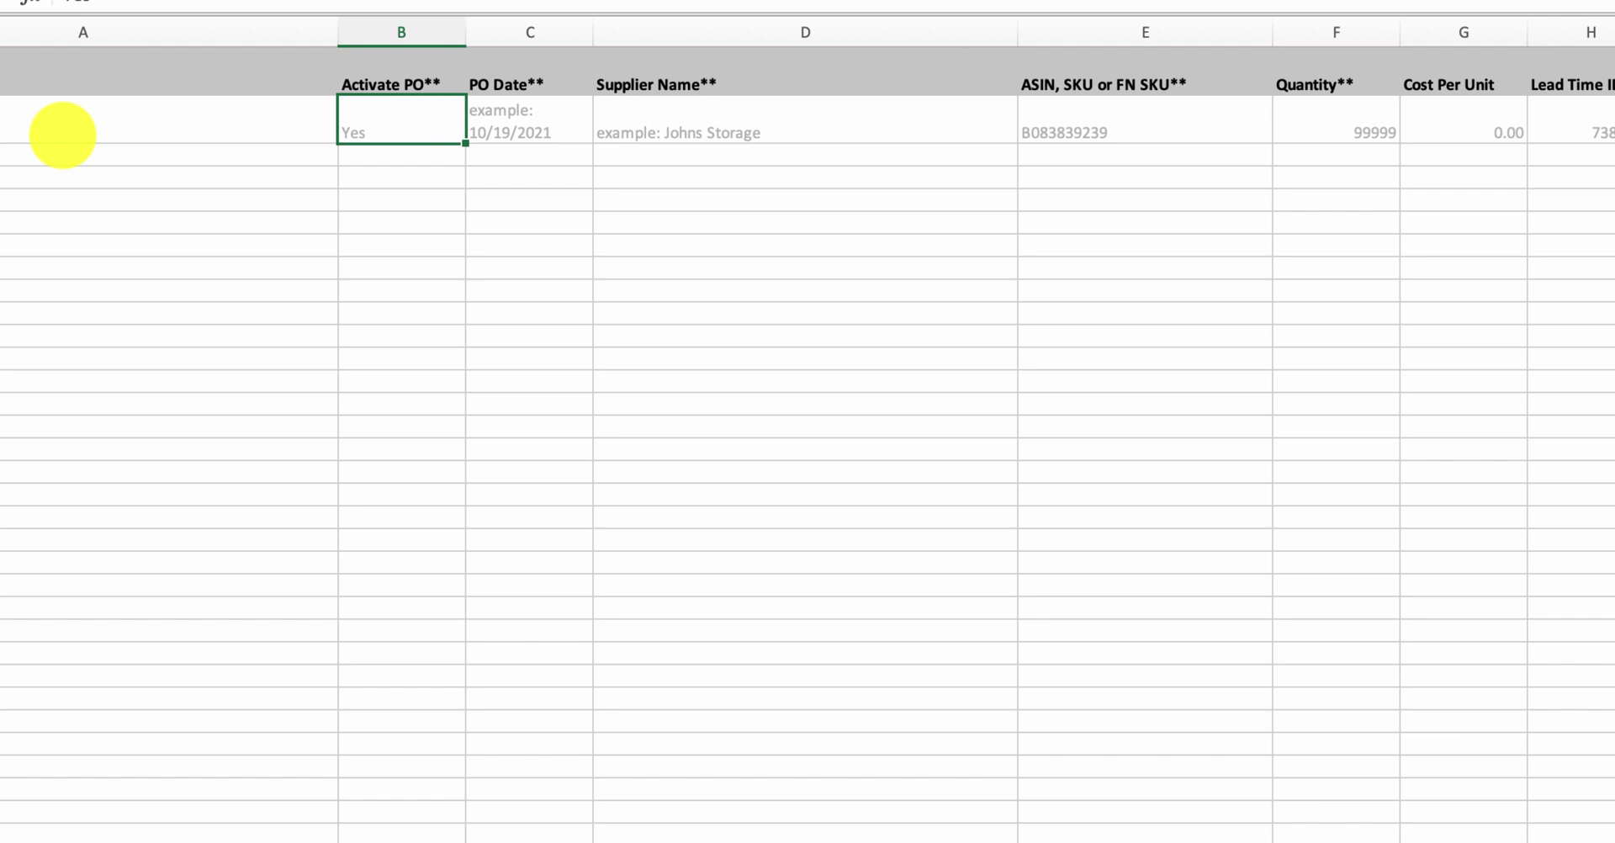
pyautogui.press('Tab')
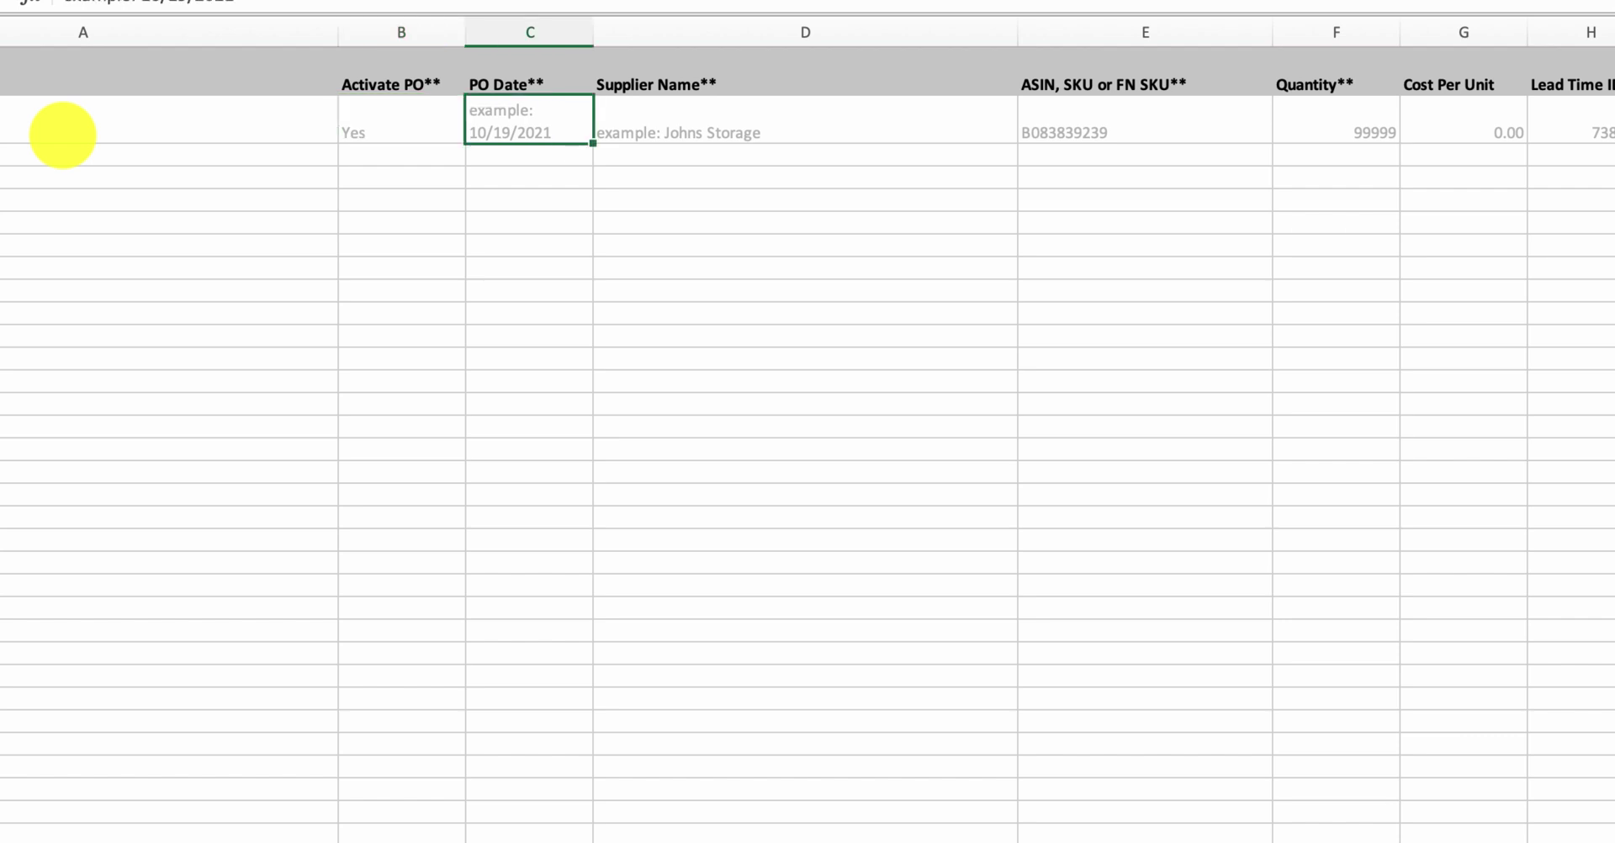
pyautogui.write('4/27')
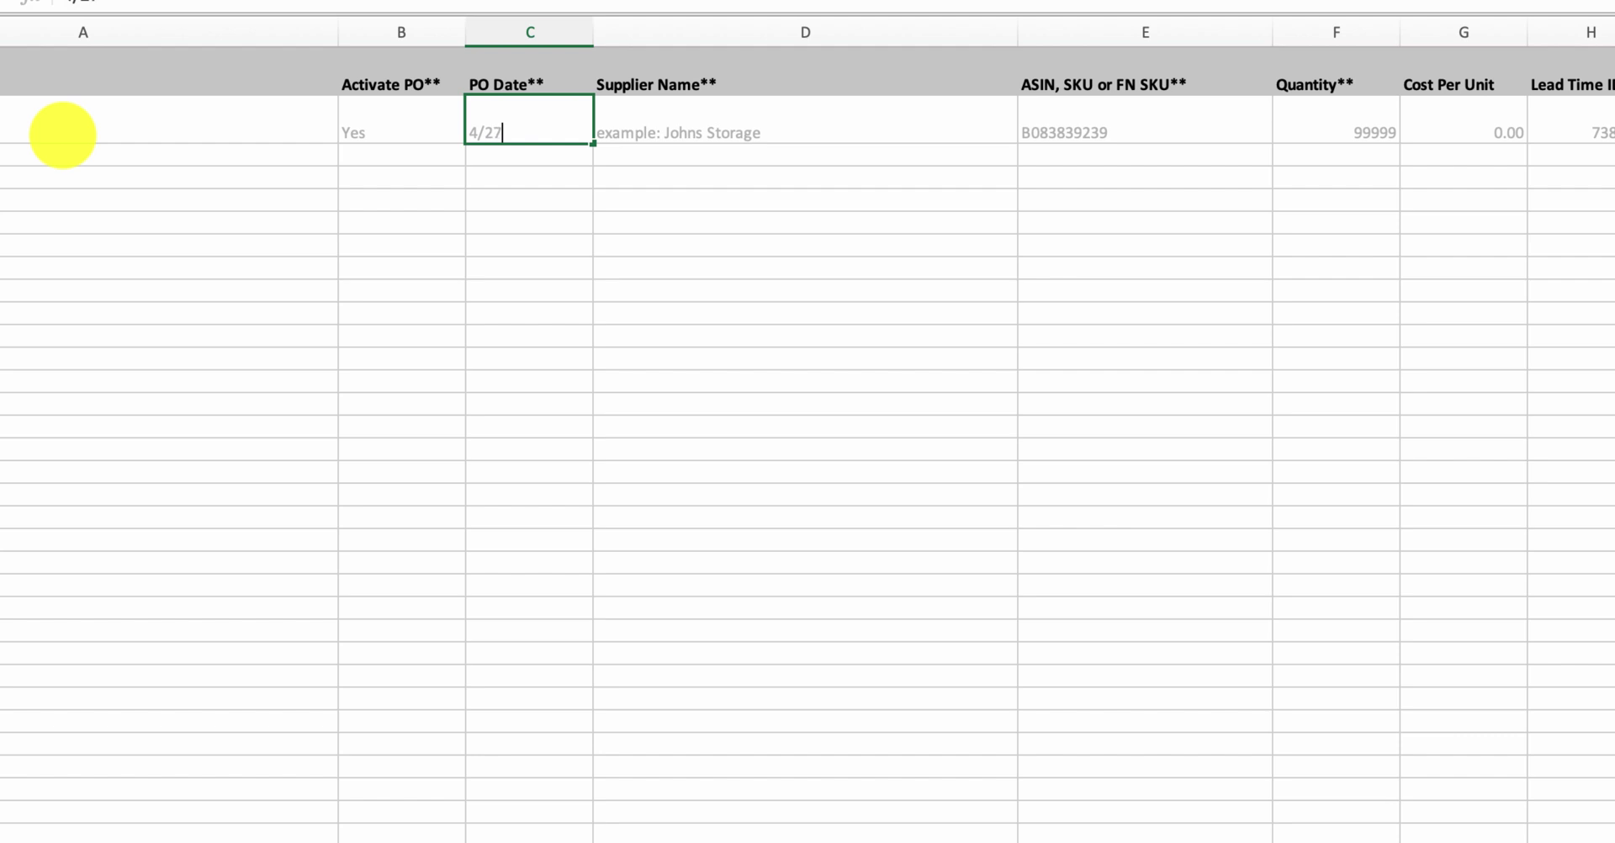
pyautogui.write('/21')
pyautogui.press('Tab')
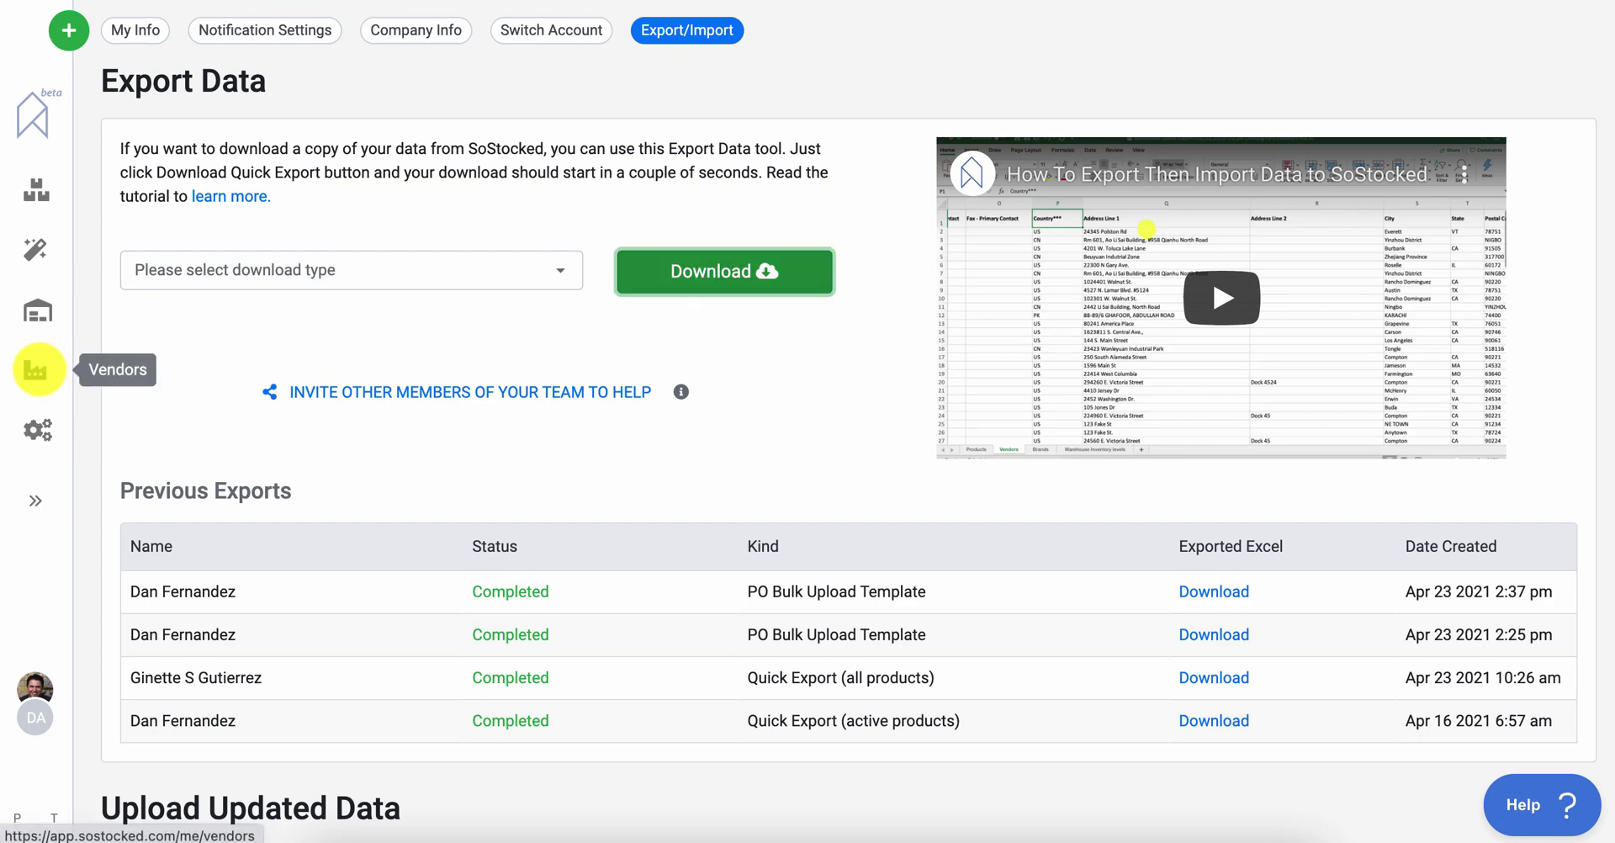
# - Copy ABC Supplier from the SoStocked Vendors list into supplier cell D2
pyautogui.click(34, 371)
pyautogui.moveTo(437, 188); pyautogui.dragTo(328, 190)
pyautogui.press('super+c')
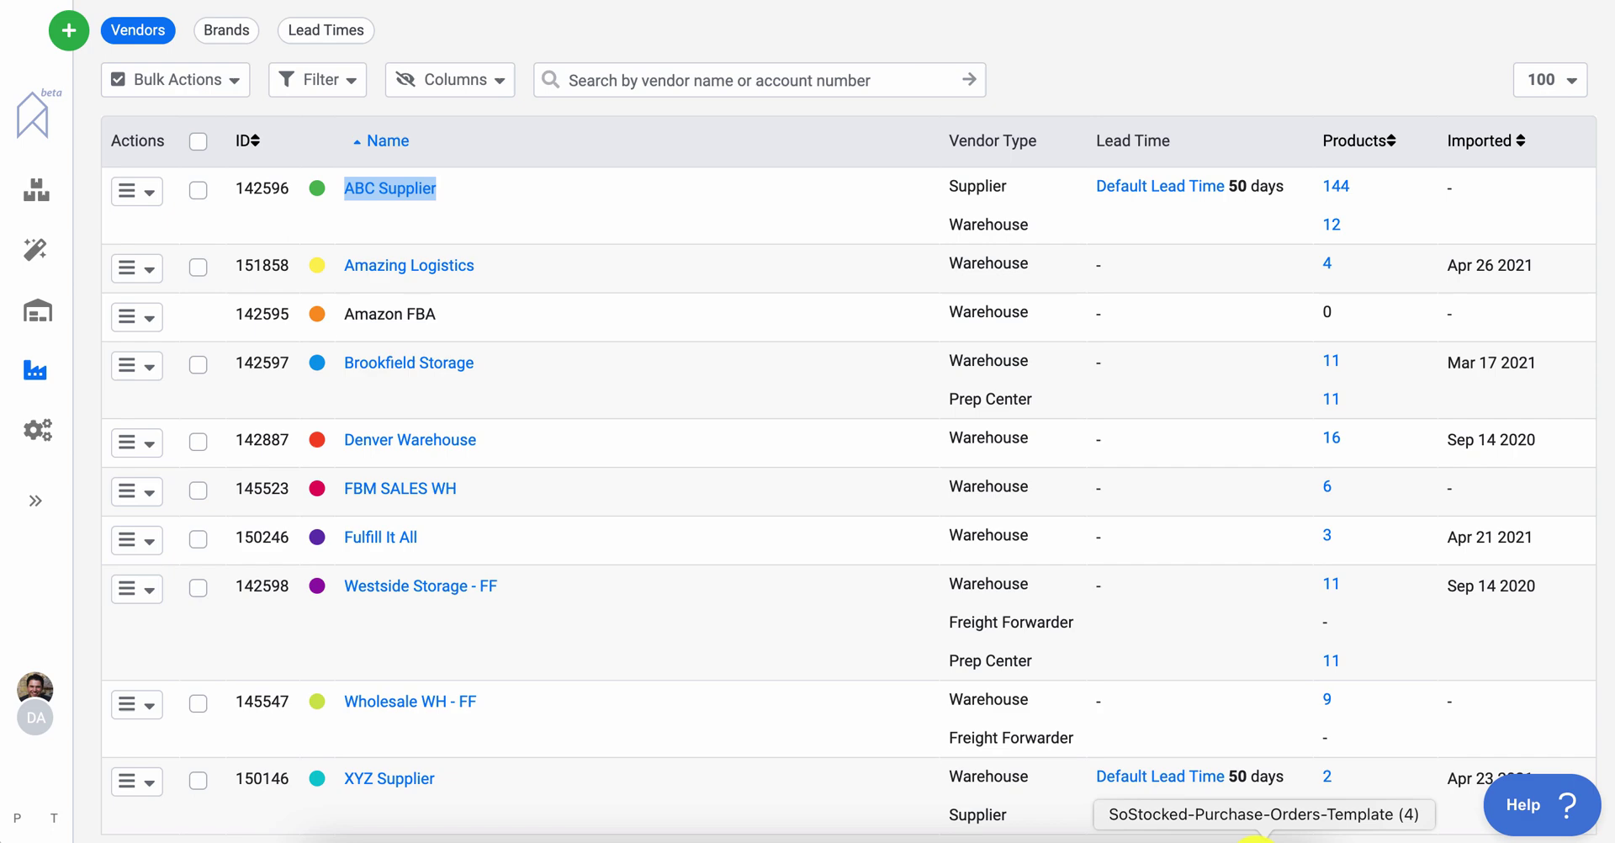
pyautogui.click(1266, 833)
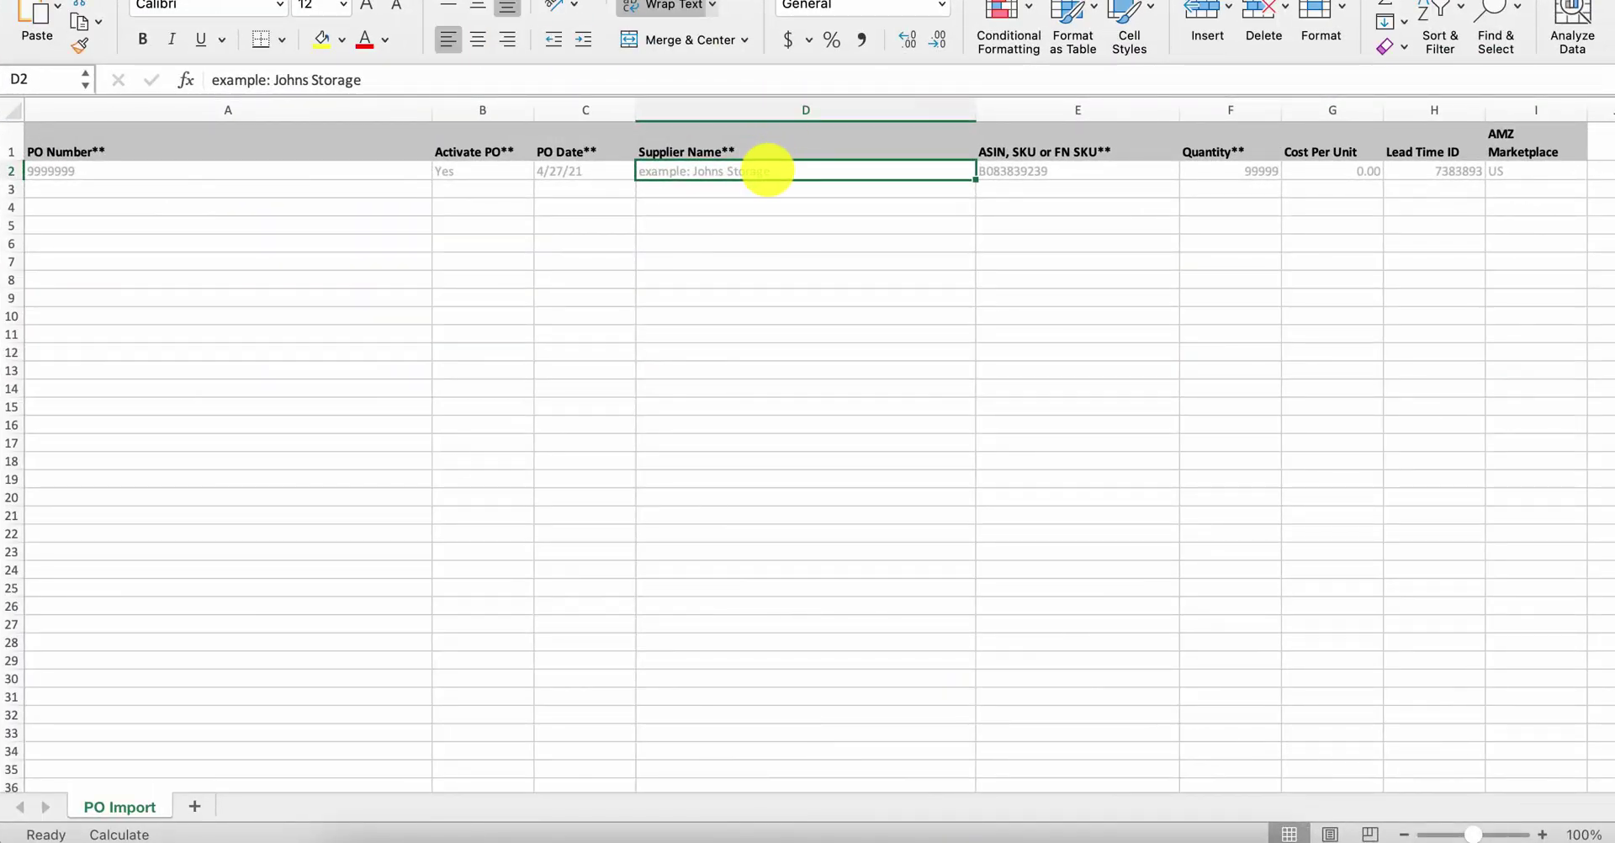
pyautogui.press('super+v')
pyautogui.press('Tab')
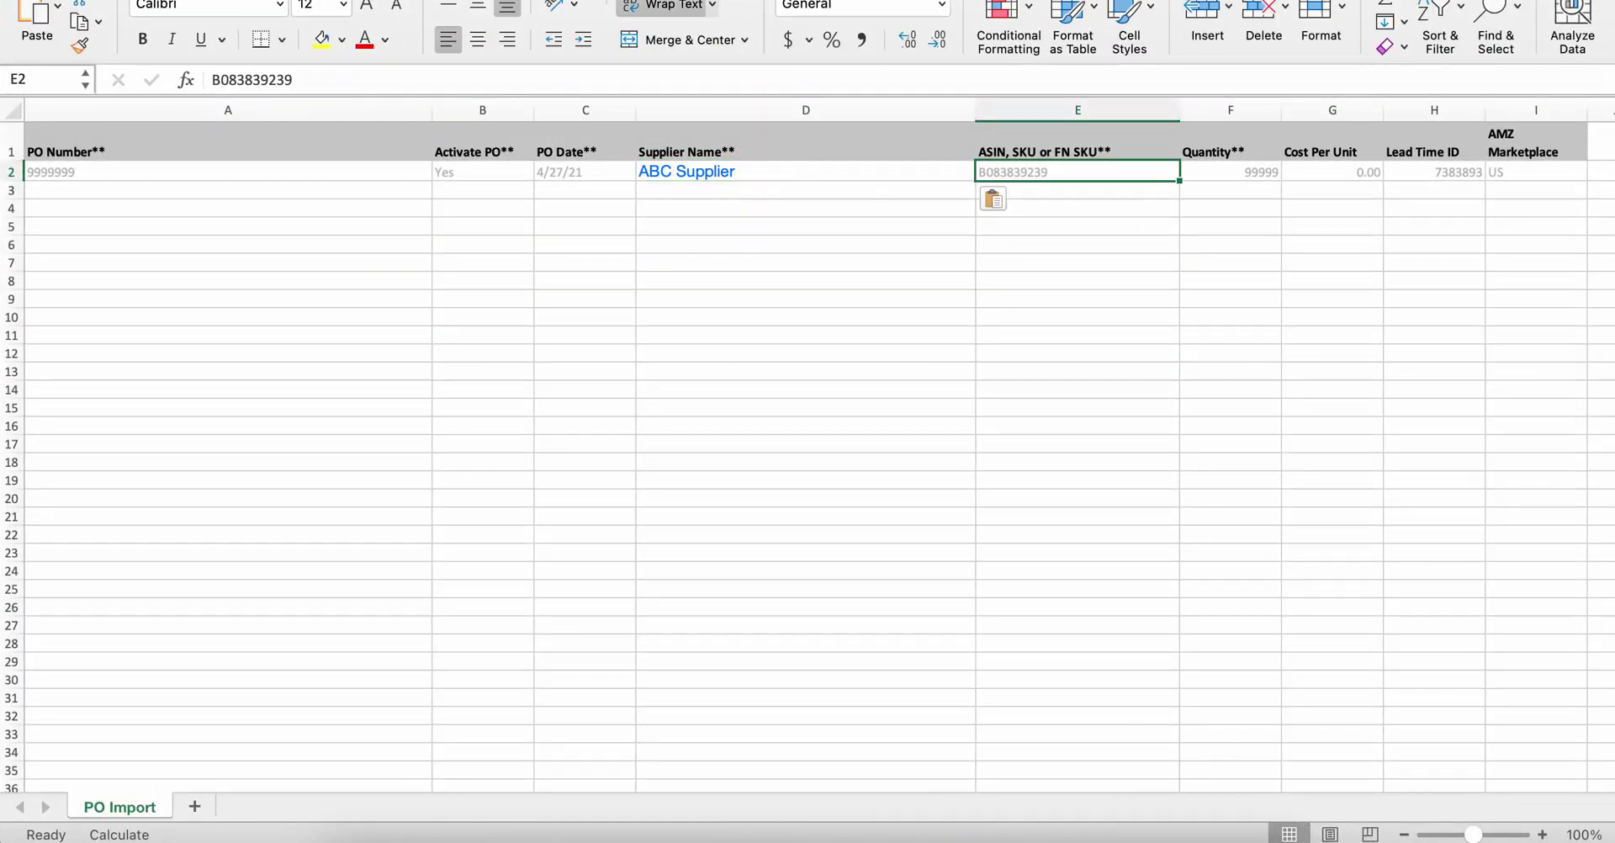
# - Paste SKU LLS070819 into E2 and enter quantity 1000 in F2
pyautogui.press('super+Tab')
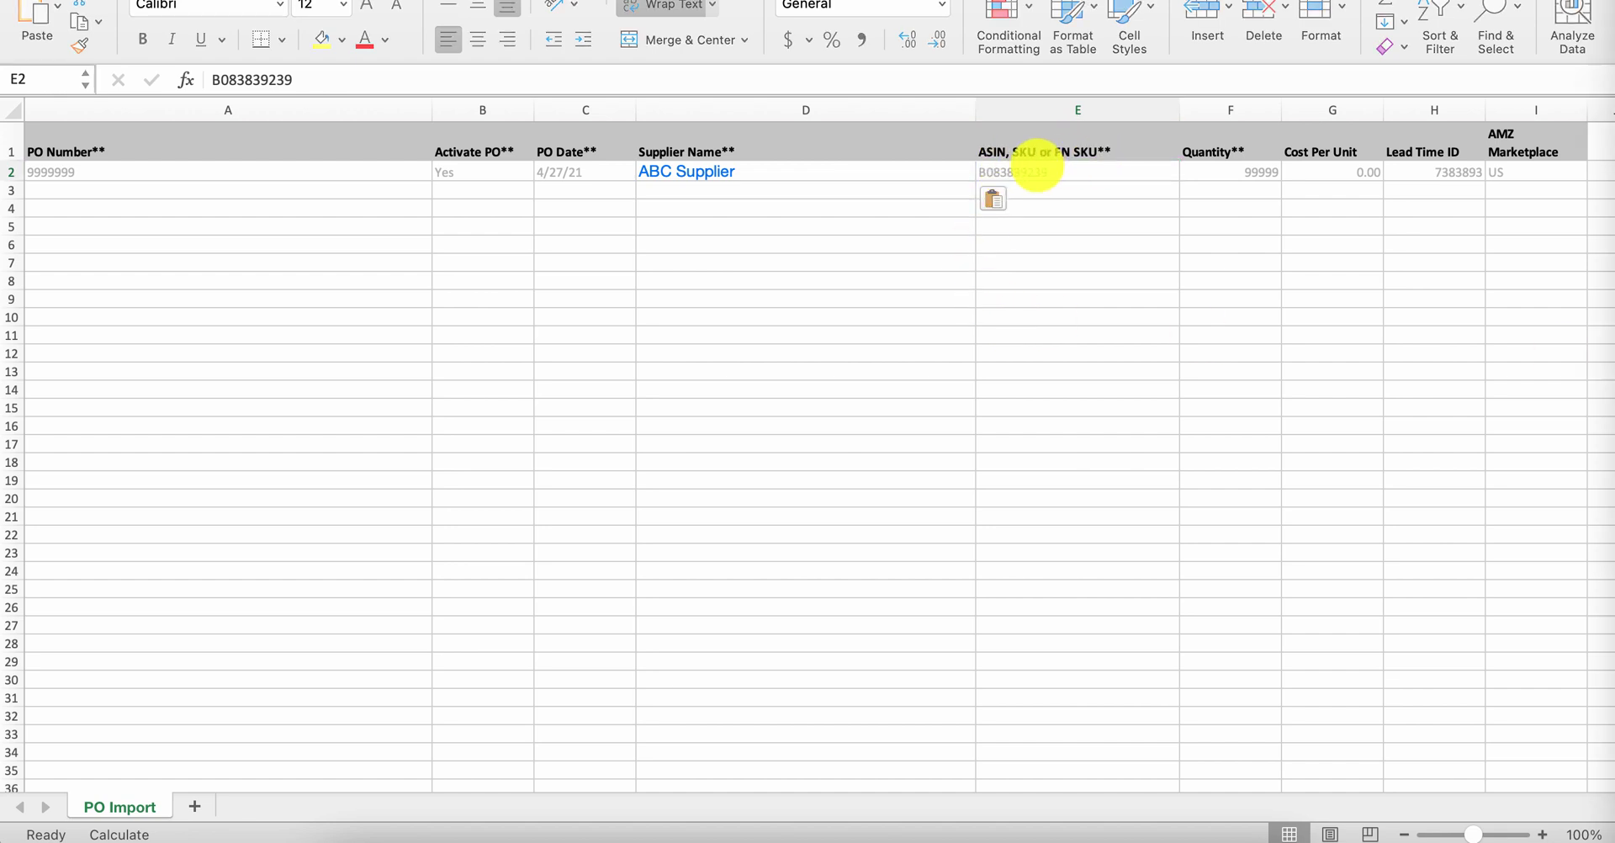
pyautogui.click(1057, 173)
pyautogui.write('LLS070819')
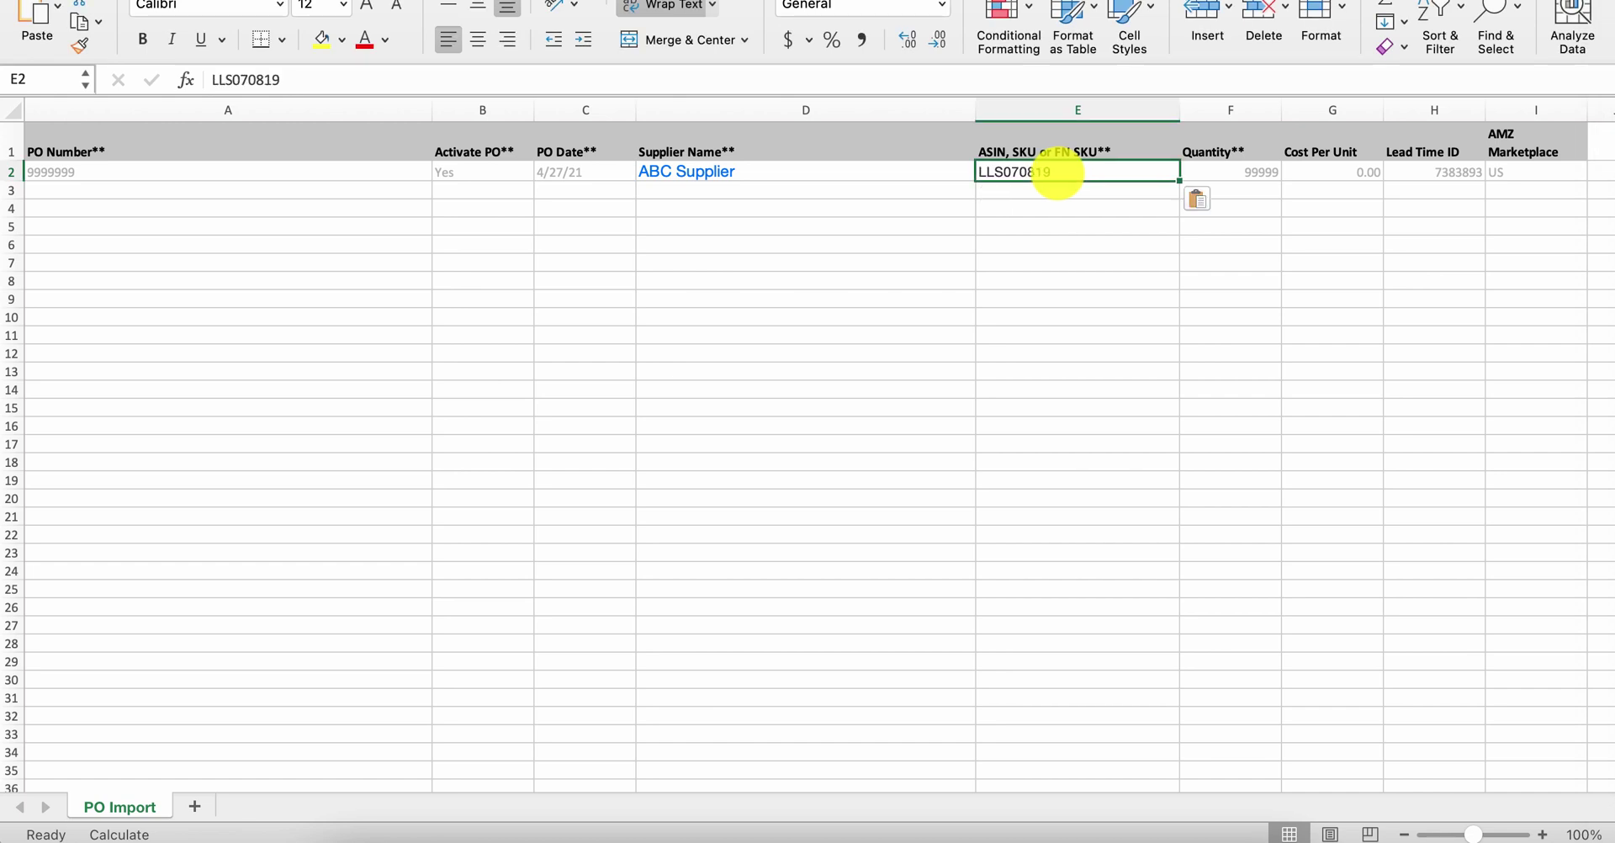
pyautogui.press('Tab')
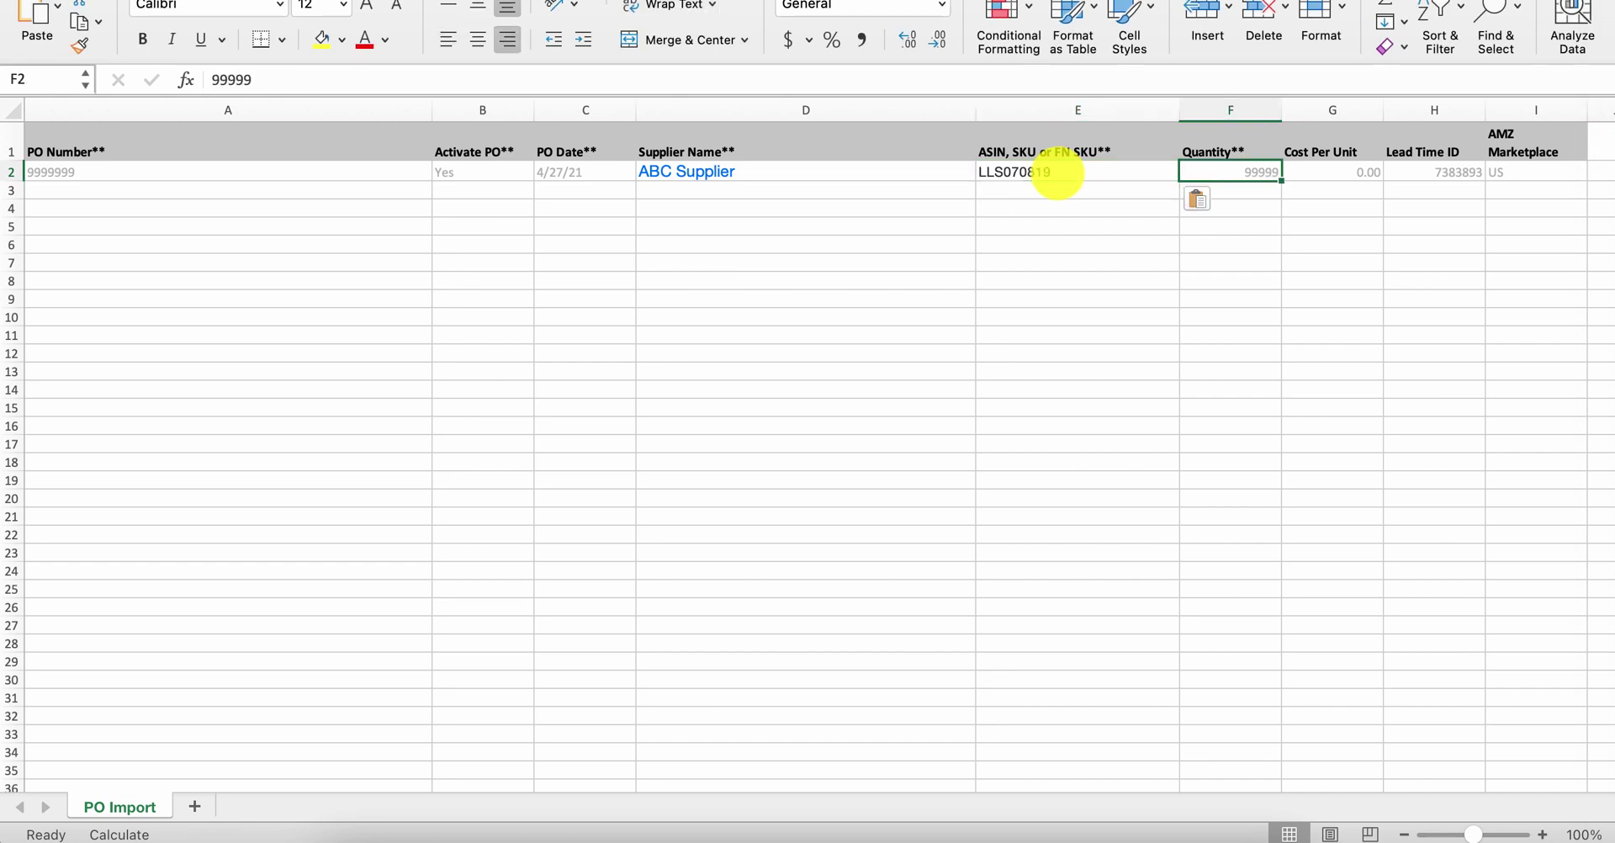
pyautogui.write('1000')
pyautogui.press('Tab')
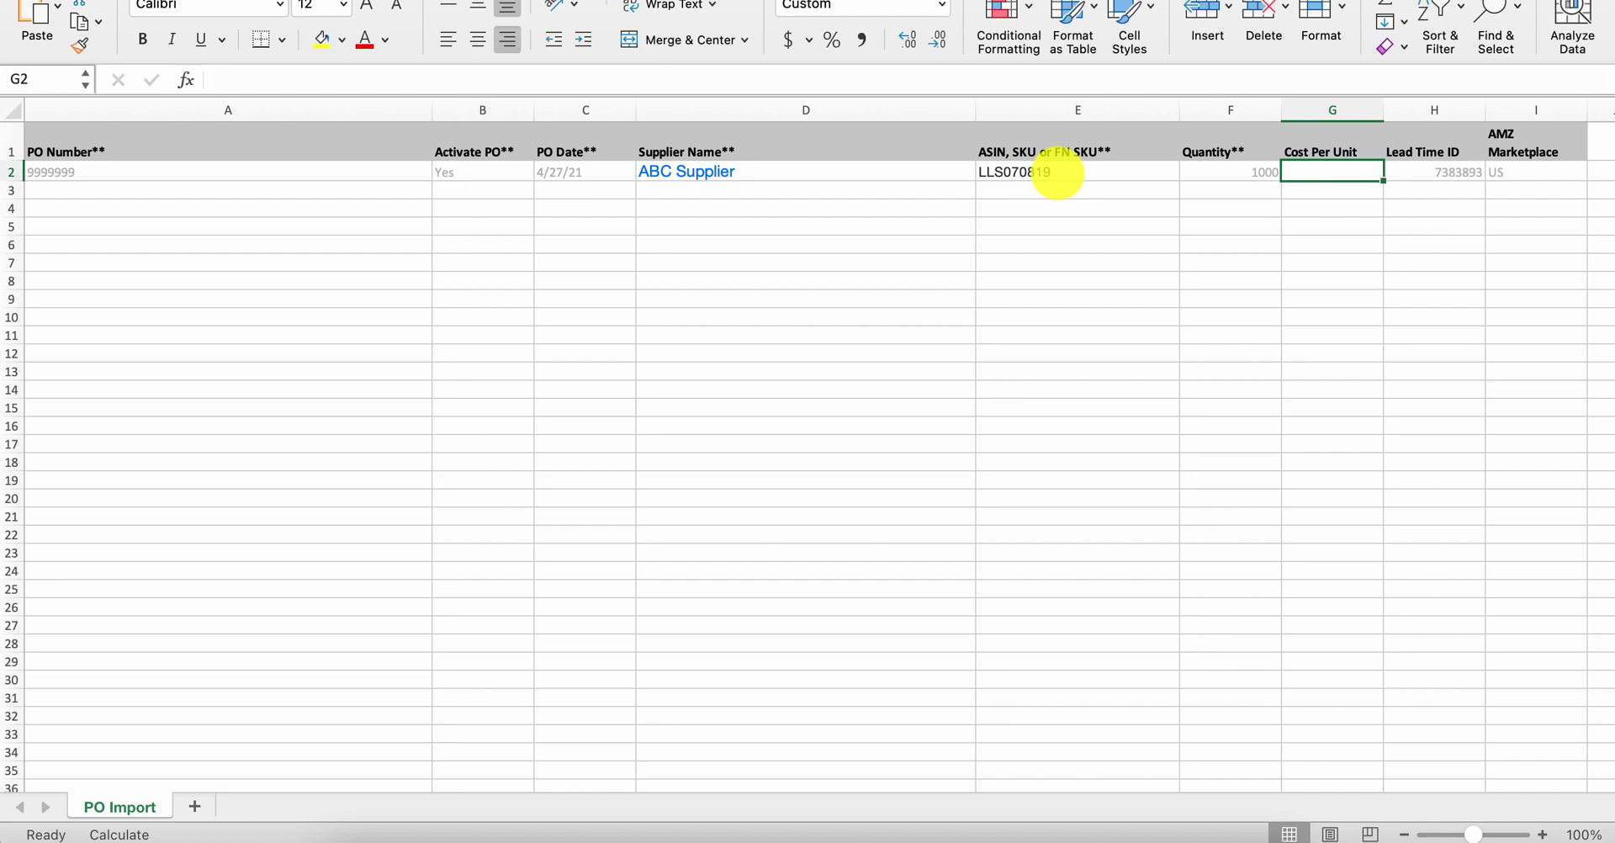
# - Clear the example Lead Time ID in H2 and enter US as the AMZ Marketplace
pyautogui.press('Tab')
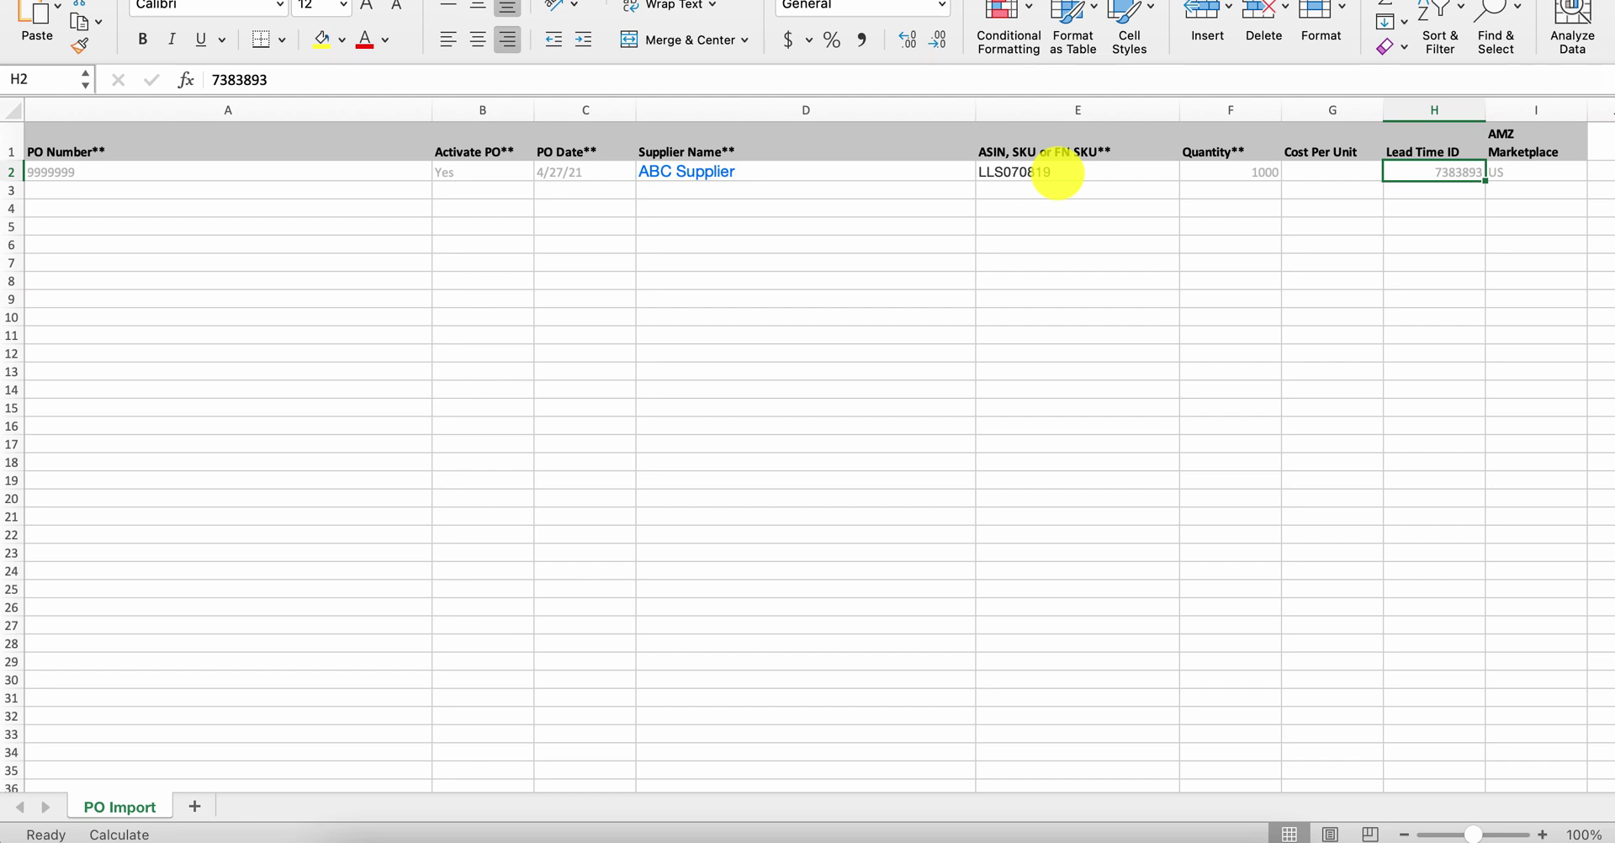
pyautogui.press('Delete')
pyautogui.press('Tab')
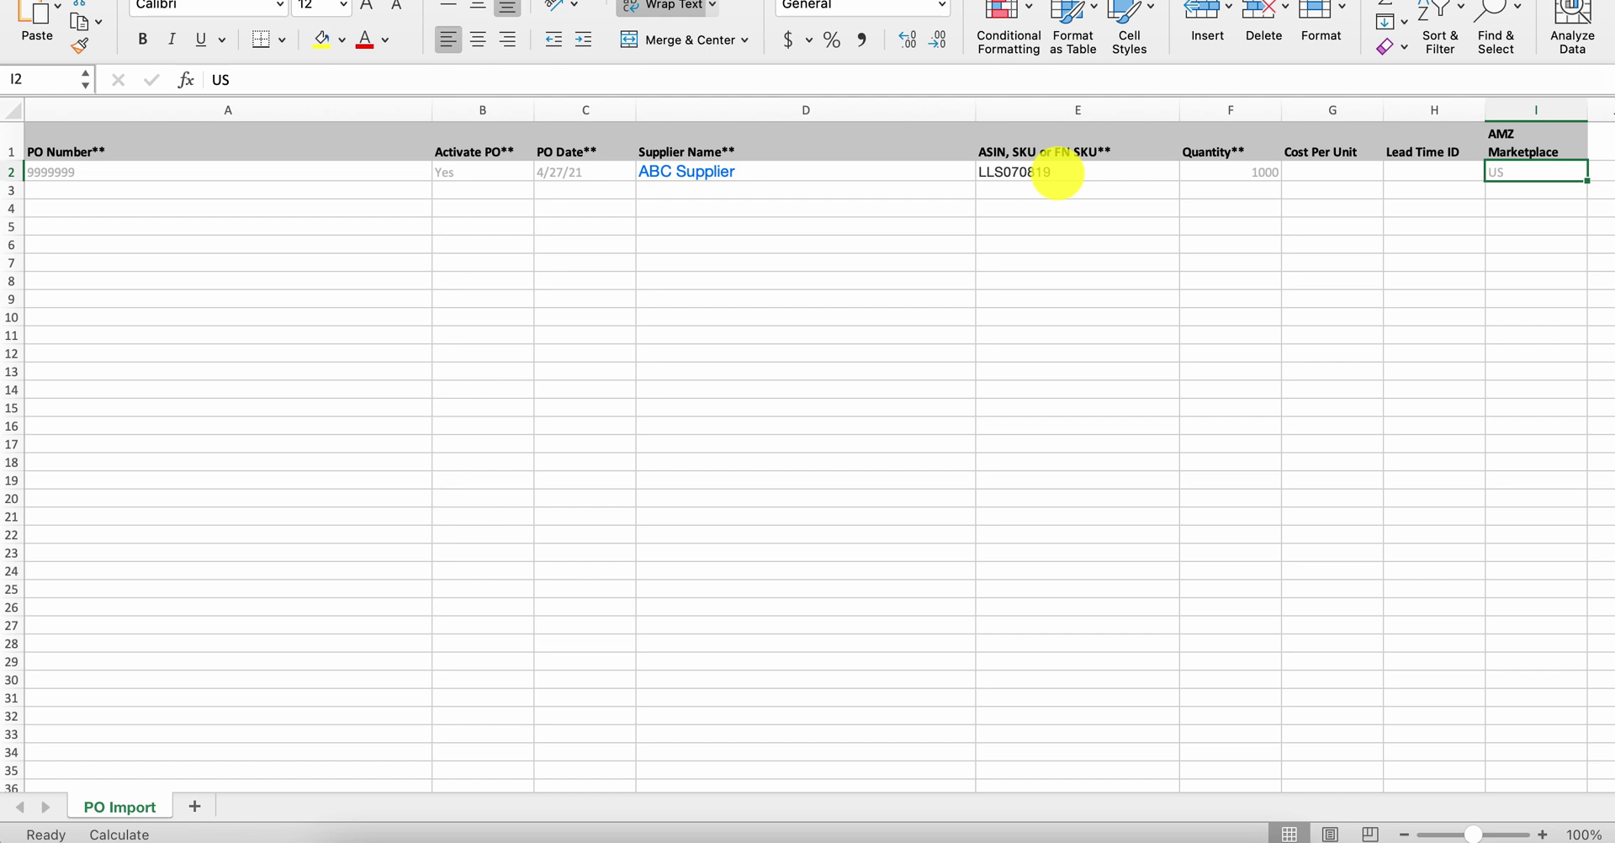
pyautogui.write('US')
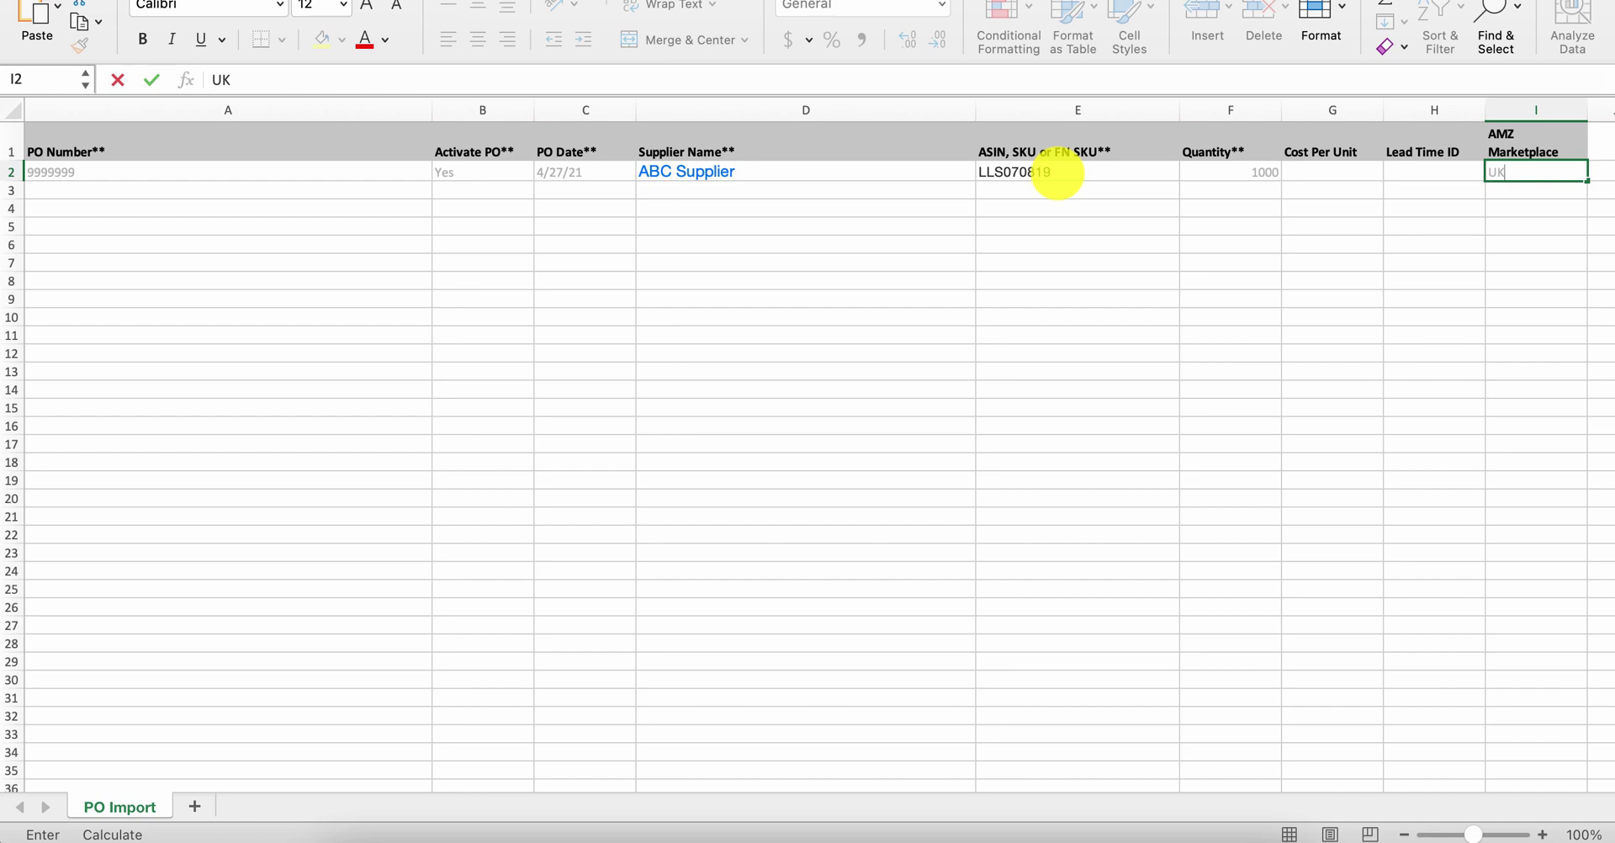
pyautogui.click(1421, 290)
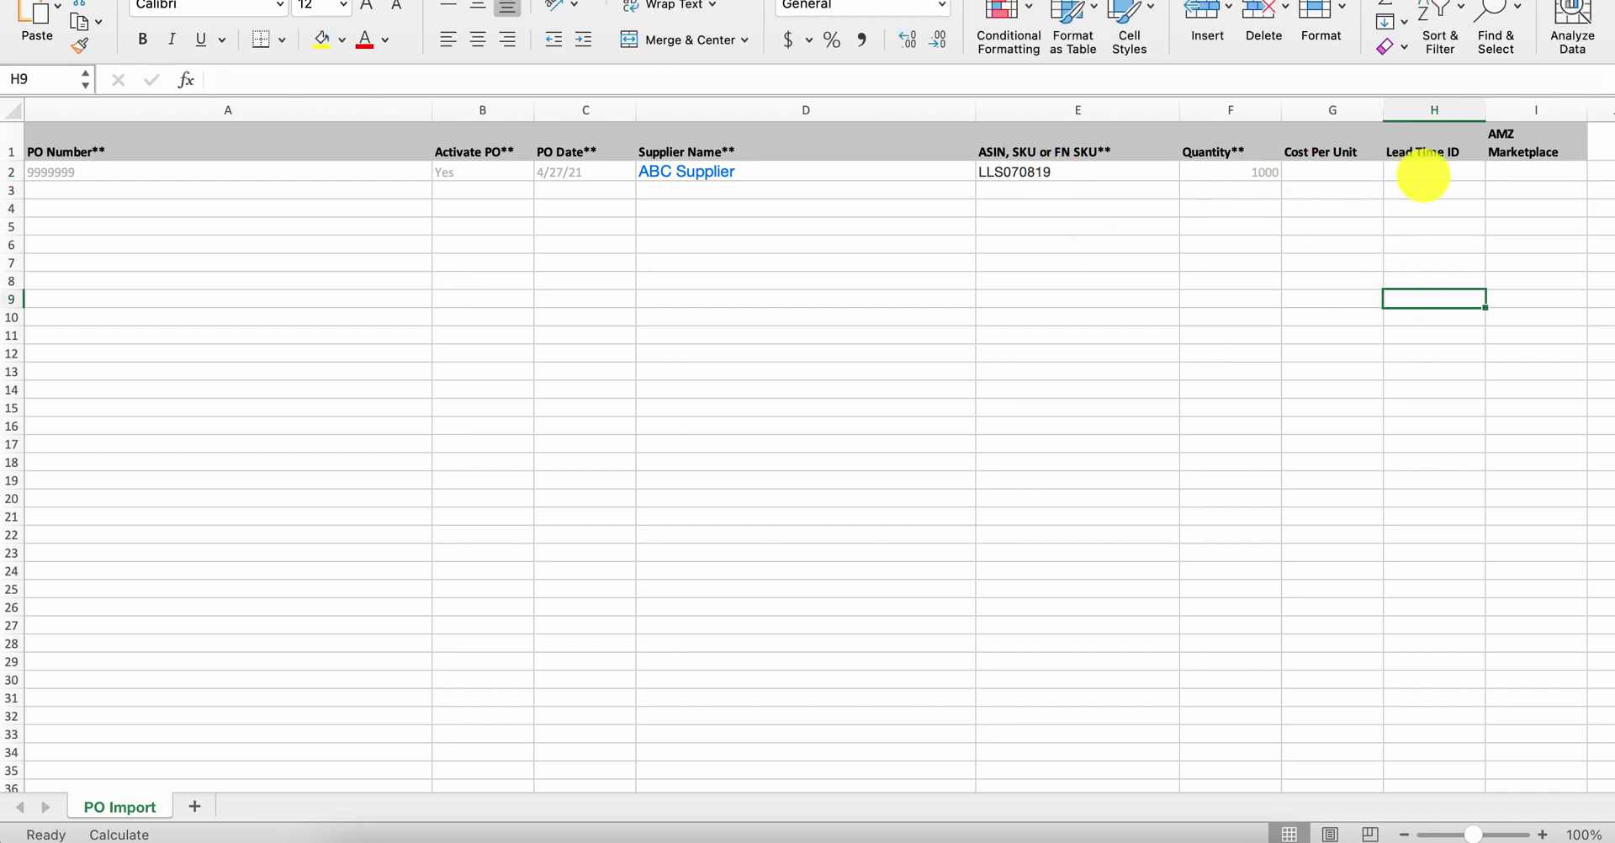
pyautogui.click(1426, 172)
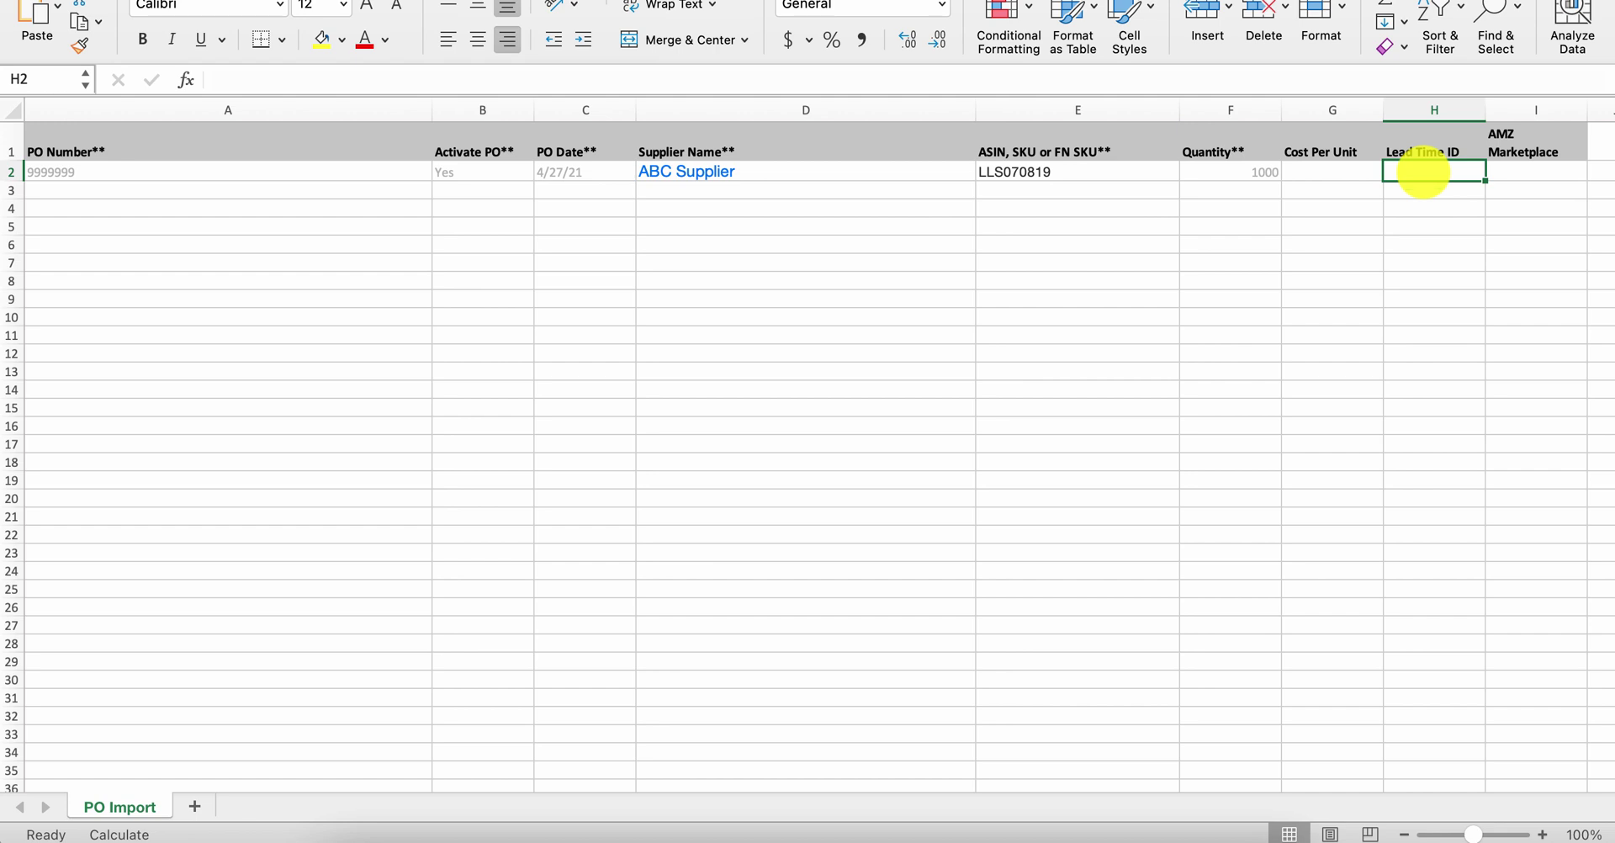
# - Copy the Send to Supplier lead time ID 5532109 from SoStocked's Lead Times page
pyautogui.click(845, 171)
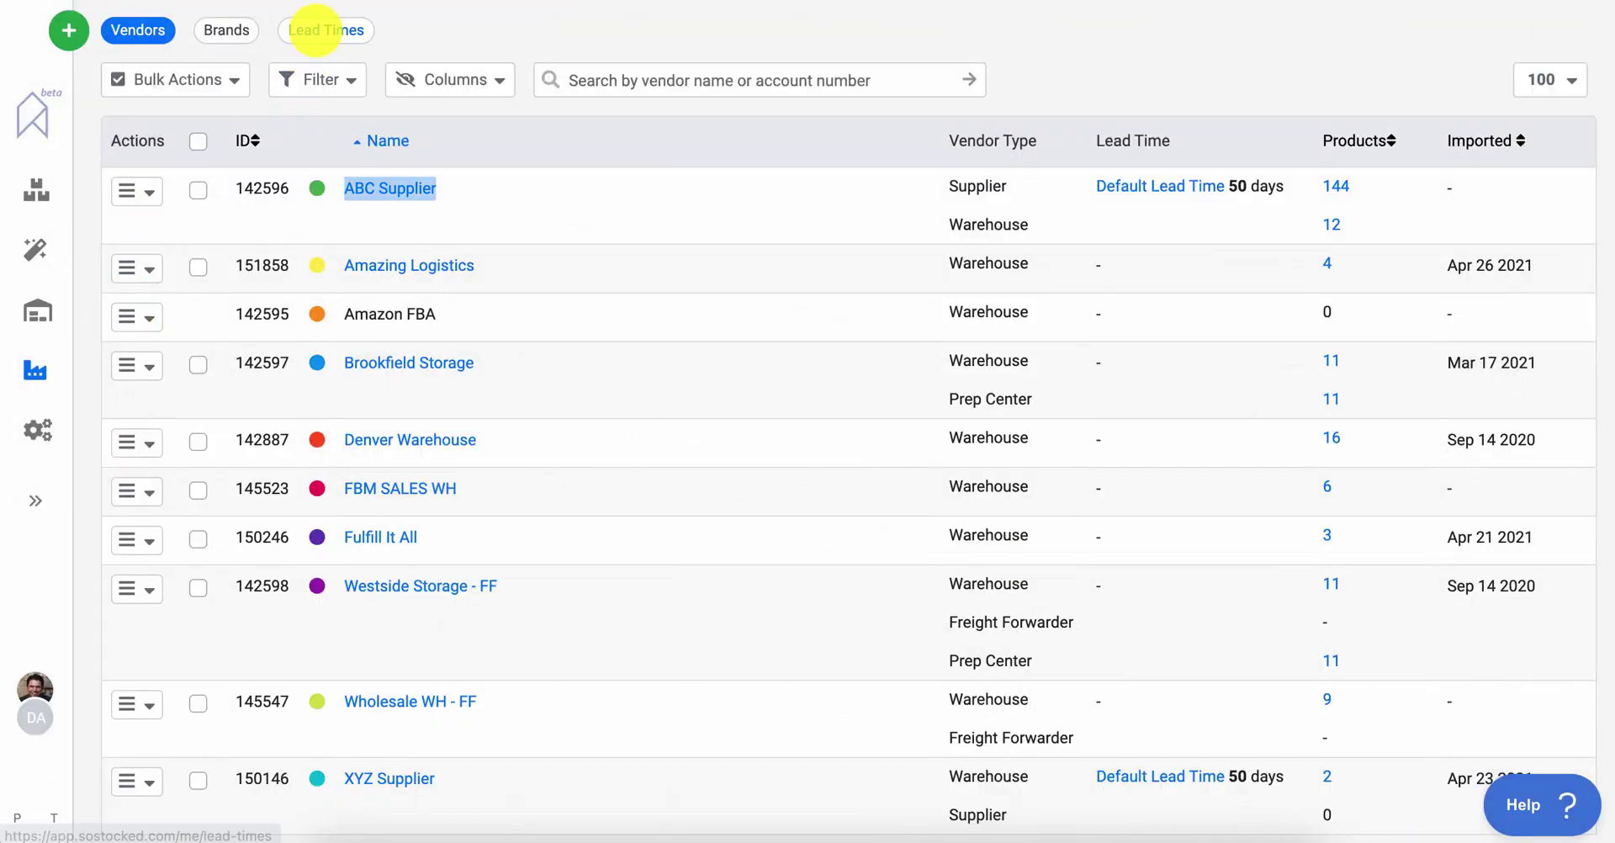
pyautogui.click(315, 29)
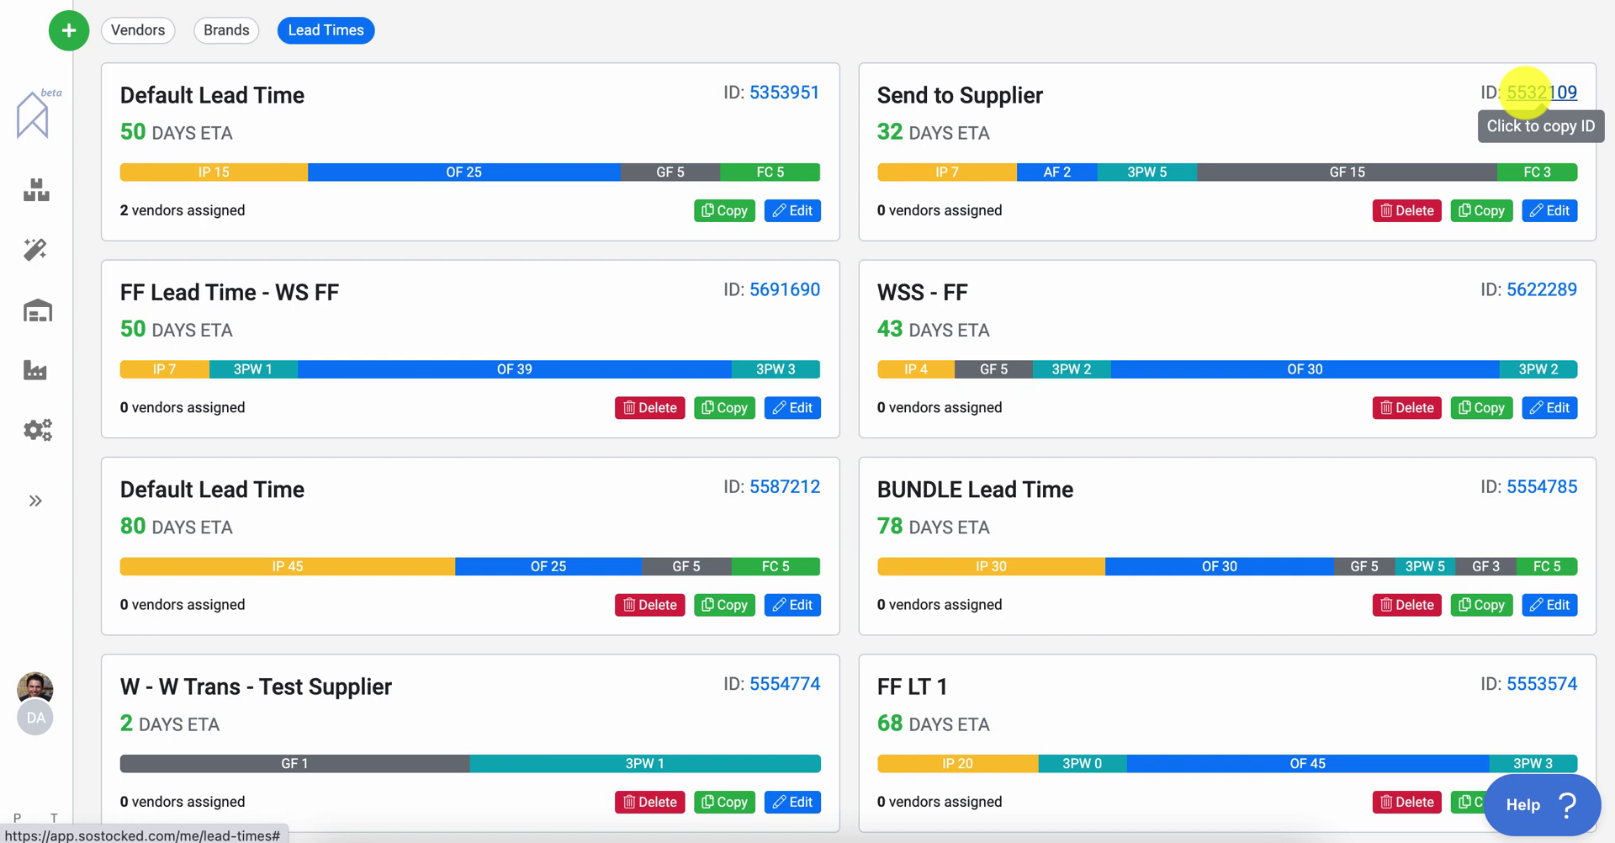
pyautogui.click(1524, 91)
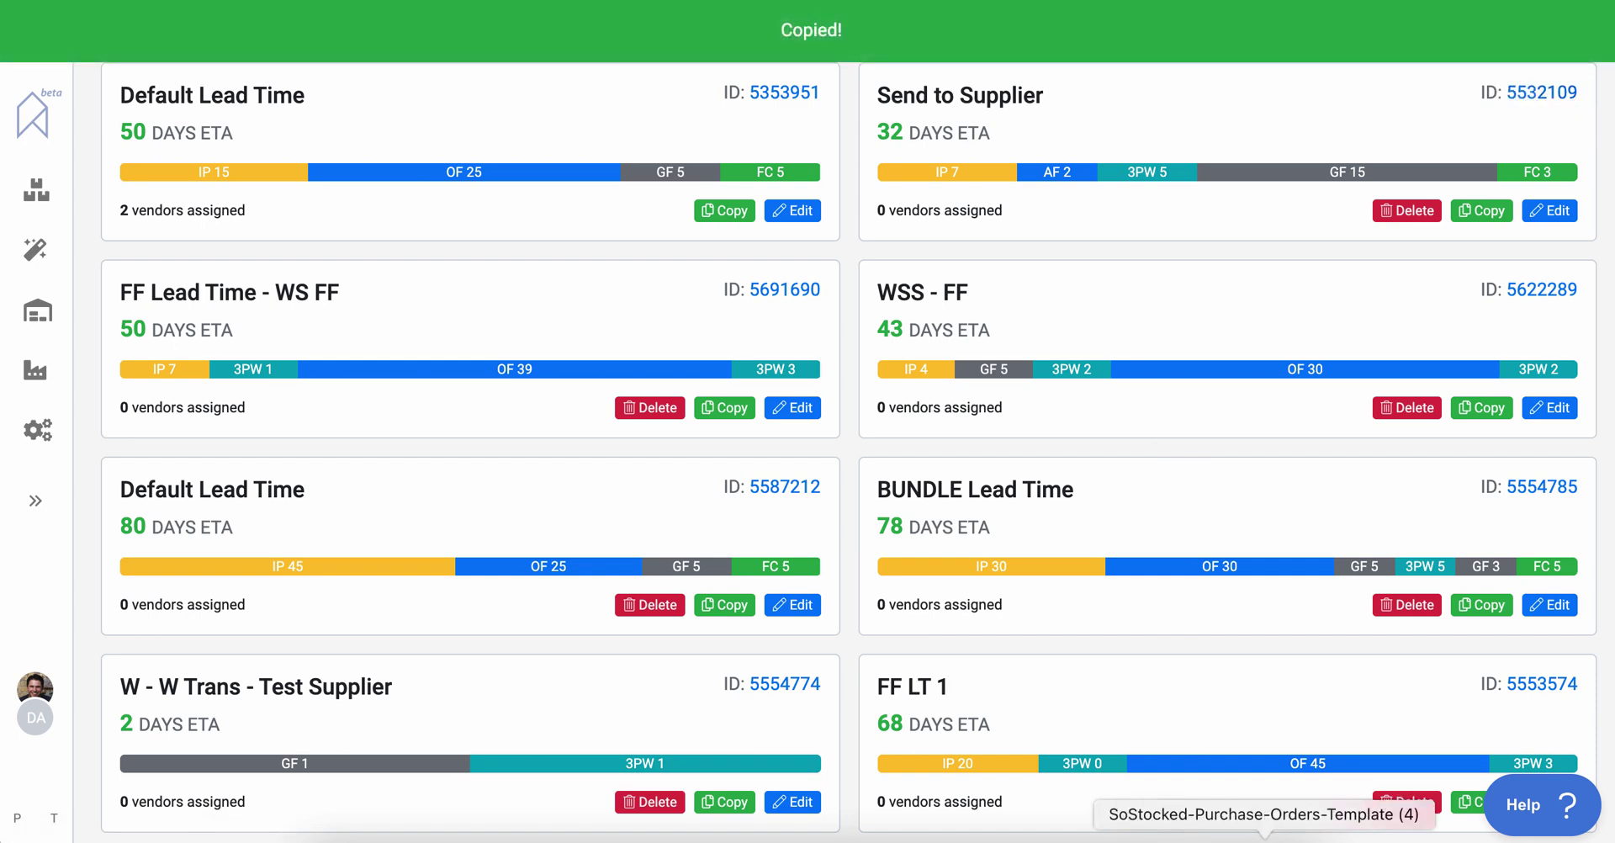
pyautogui.click(1264, 837)
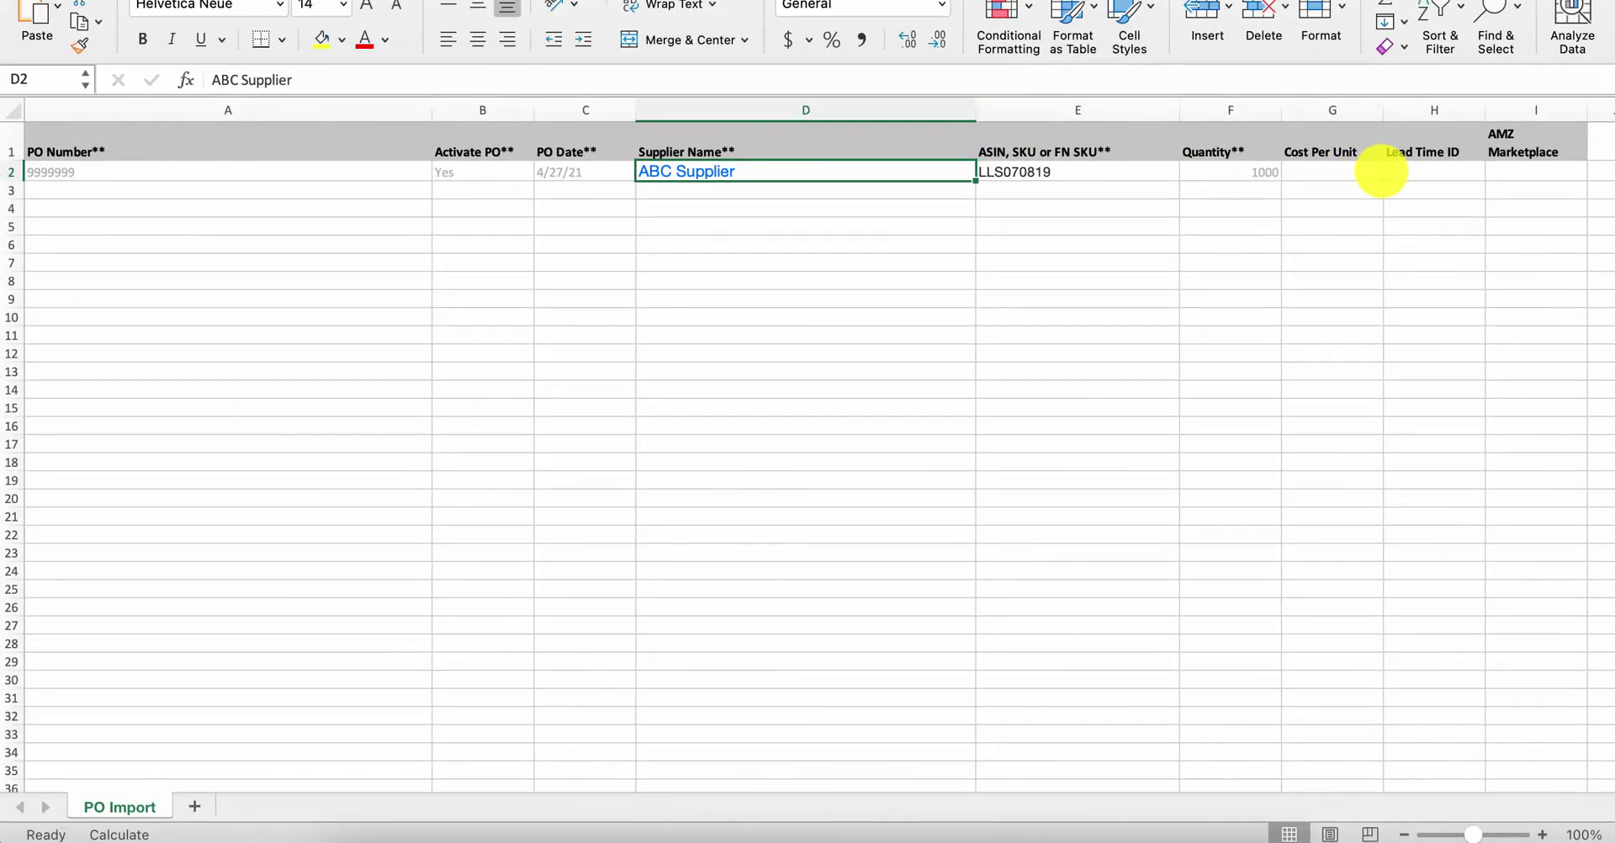
# - Paste lead time ID 5532109 into H2 and enter 0.909 as the cost per unit in G2
pyautogui.click(1387, 171)
pyautogui.press('super+v')
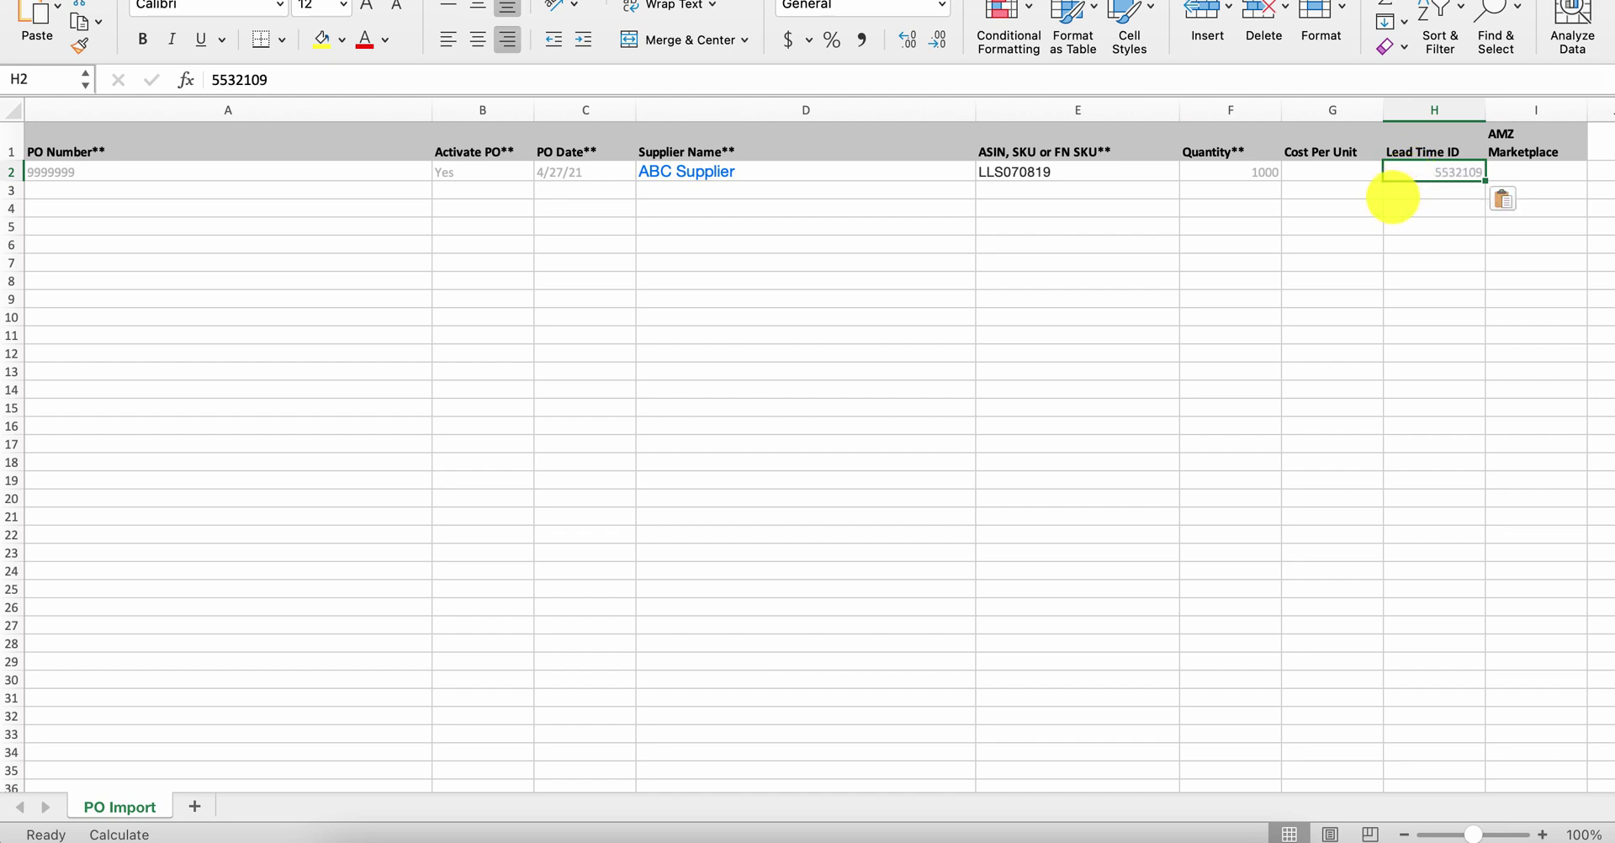
pyautogui.click(1394, 226)
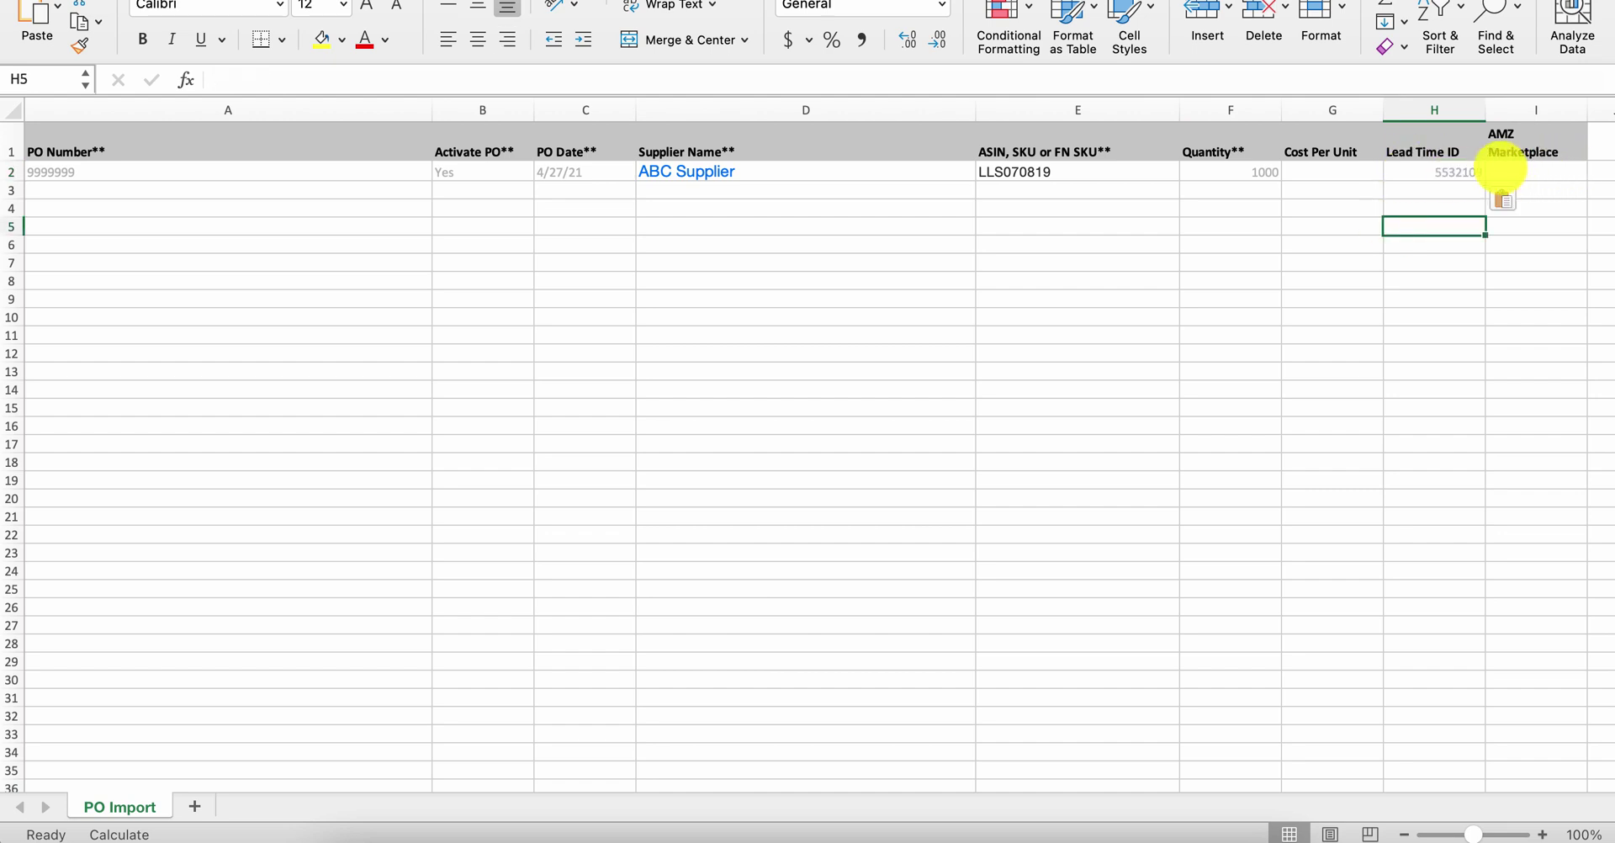
pyautogui.click(1350, 171)
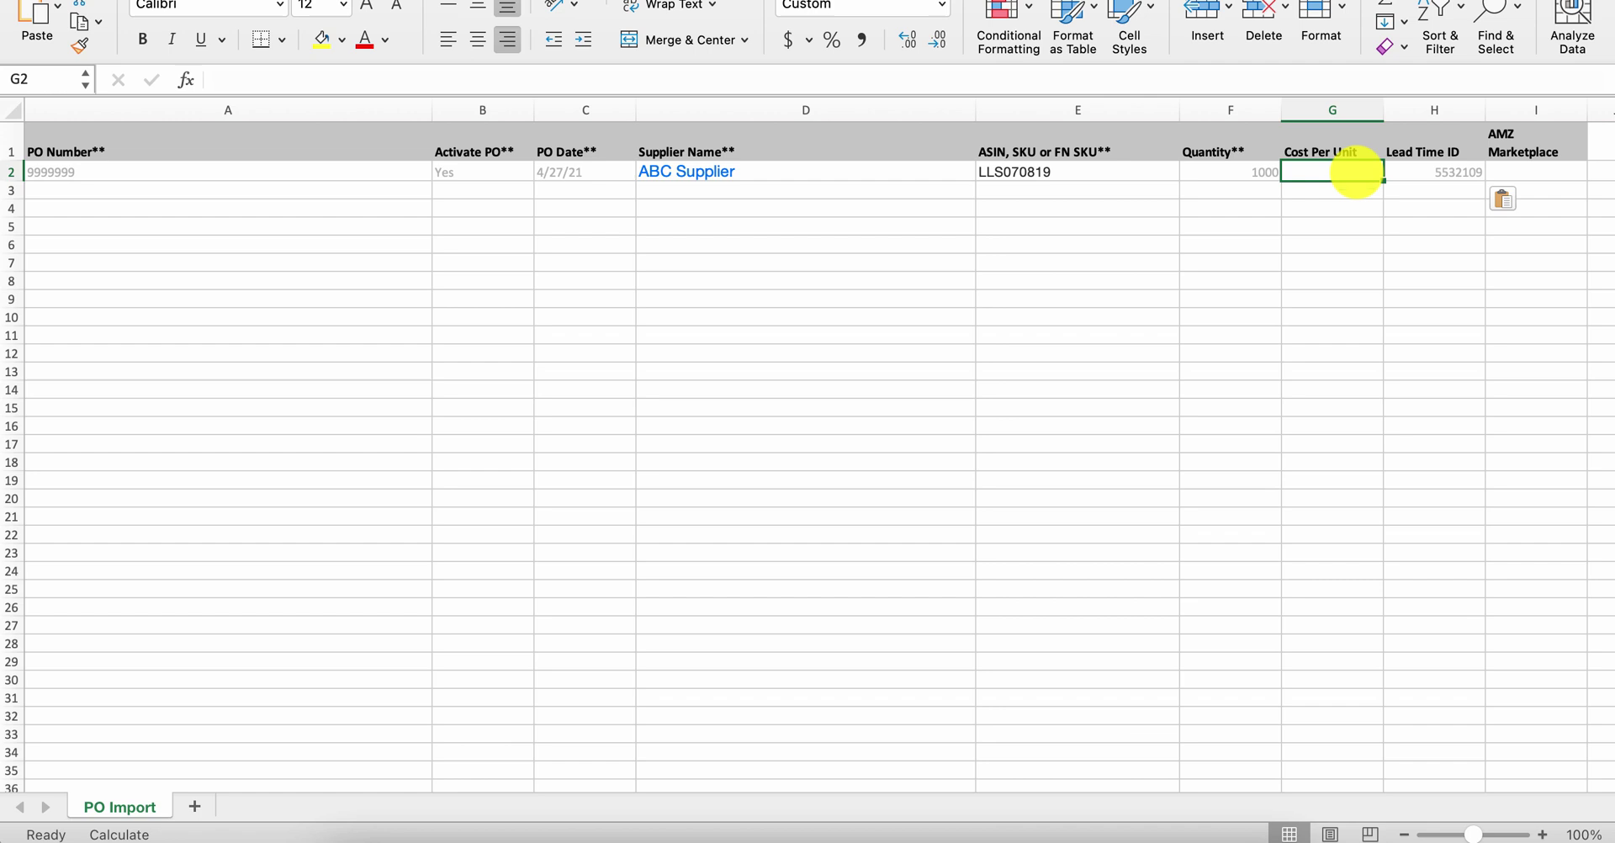
pyautogui.write('.')
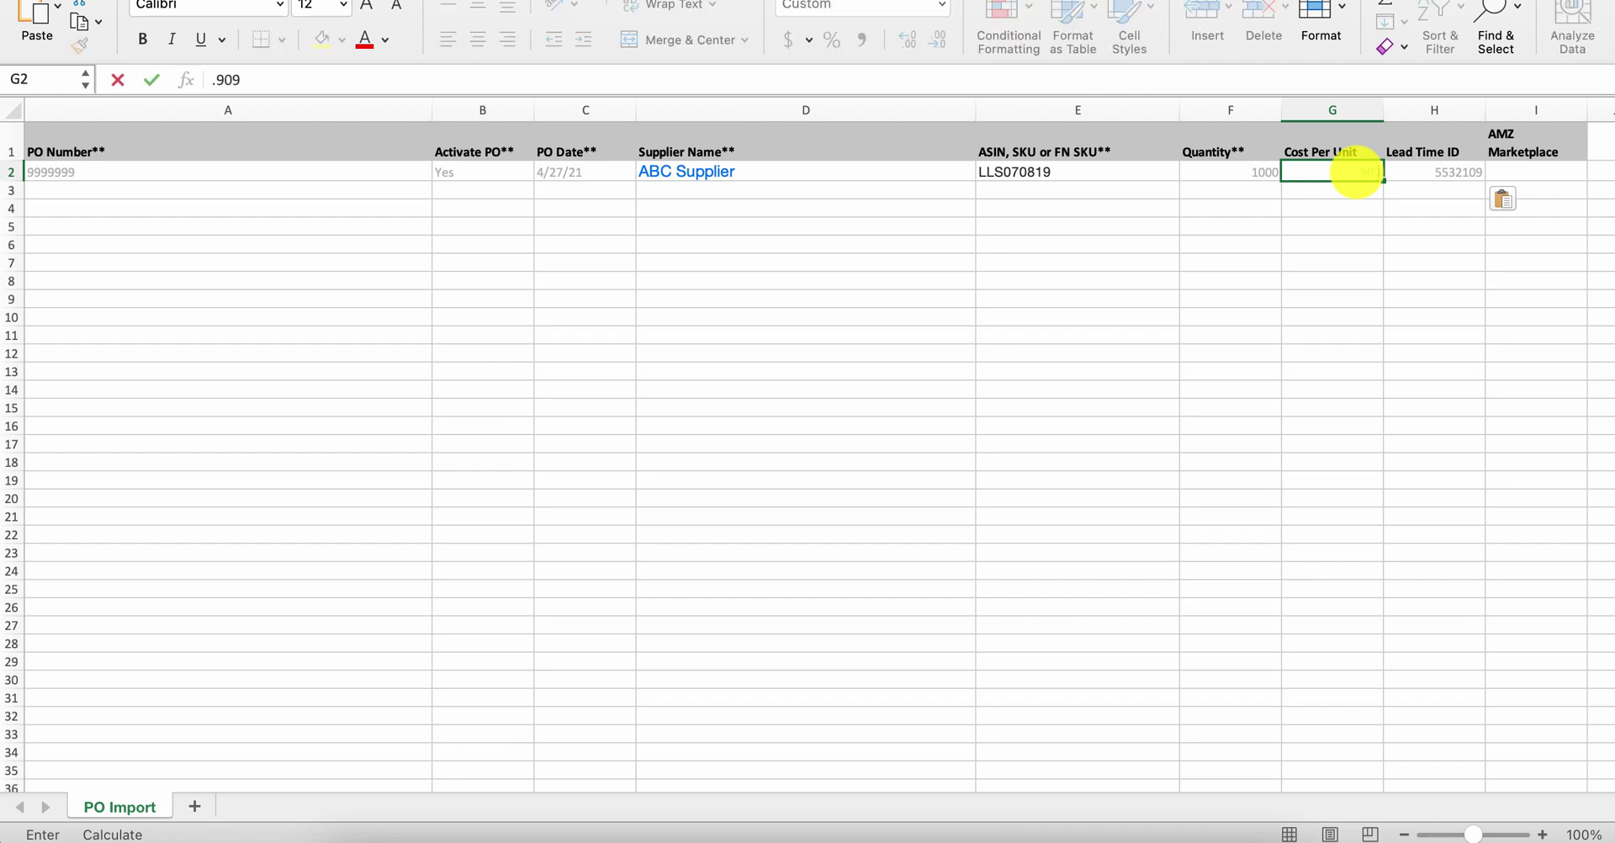
pyautogui.write('909')
pyautogui.moveTo(1389, 426); pyautogui.dragTo(1338, 426)
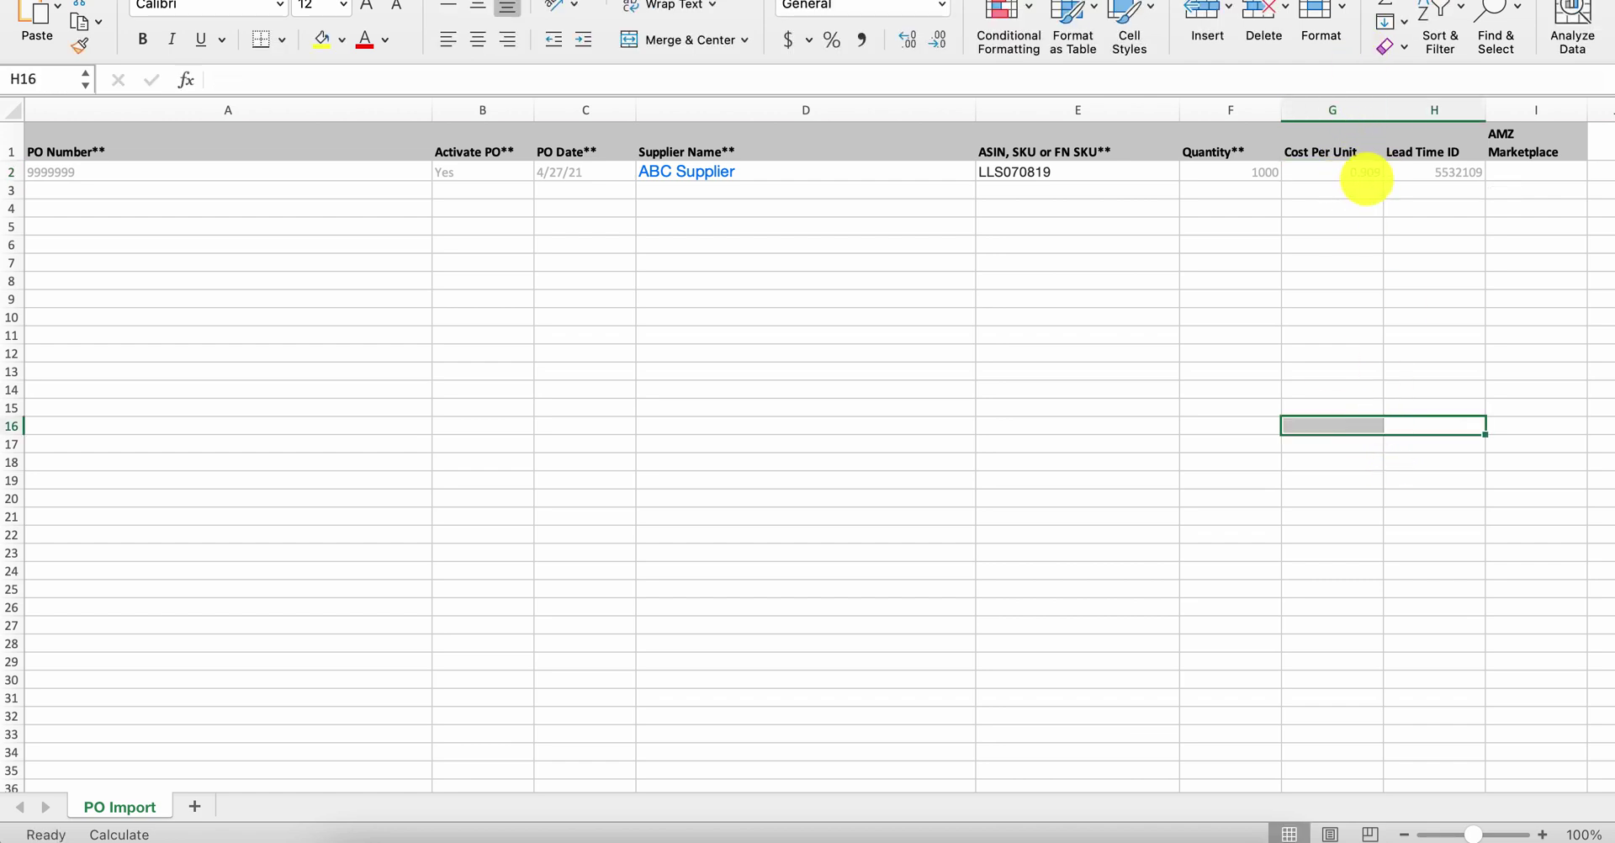
pyautogui.click(1224, 390)
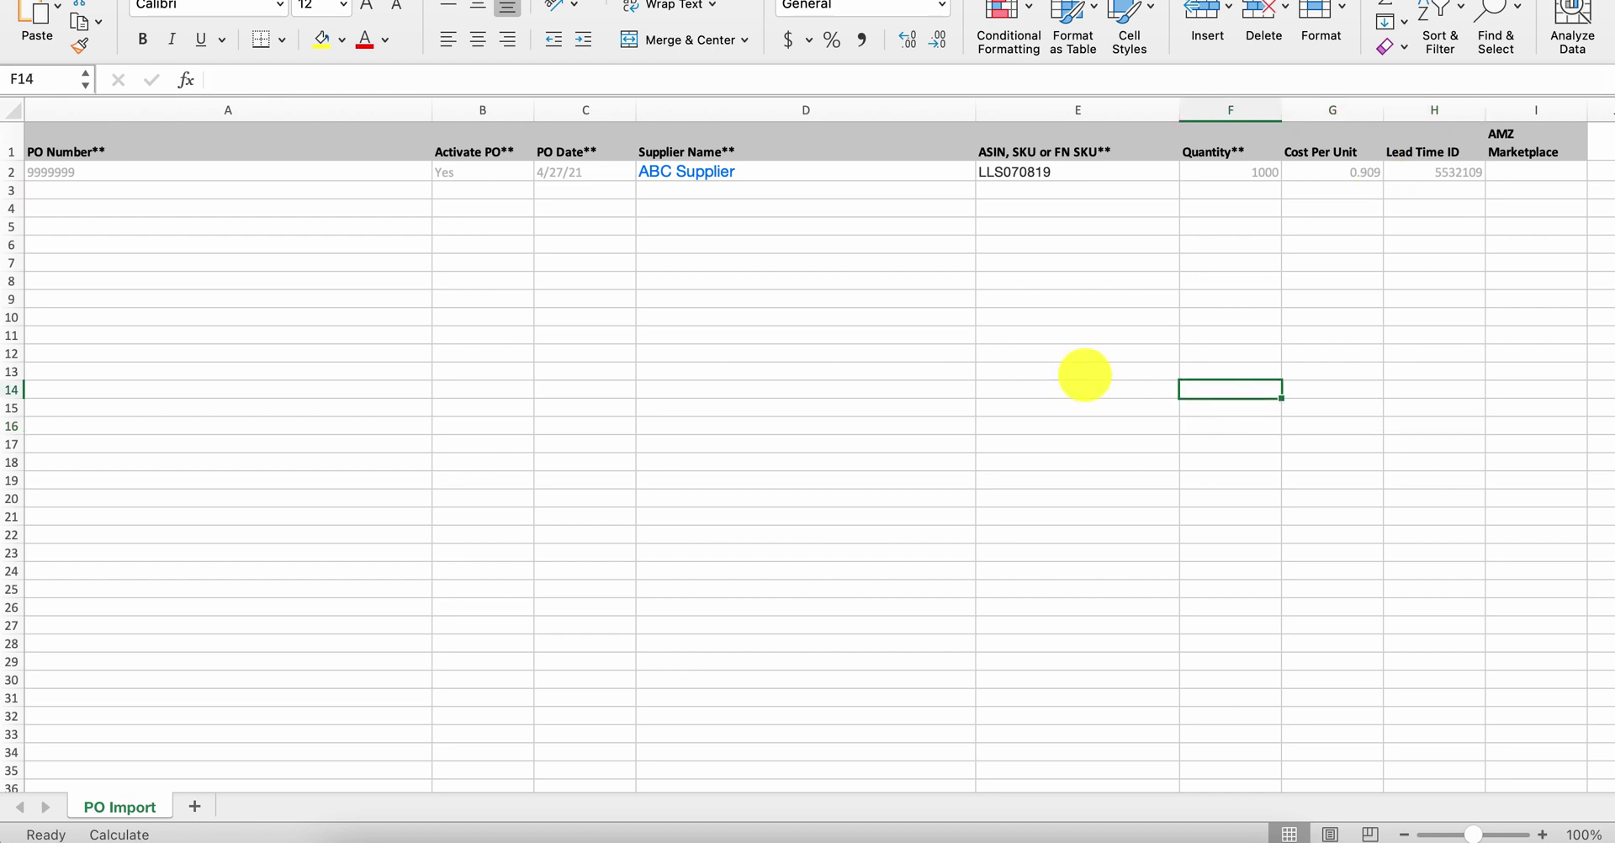
pyautogui.click(166, 211)
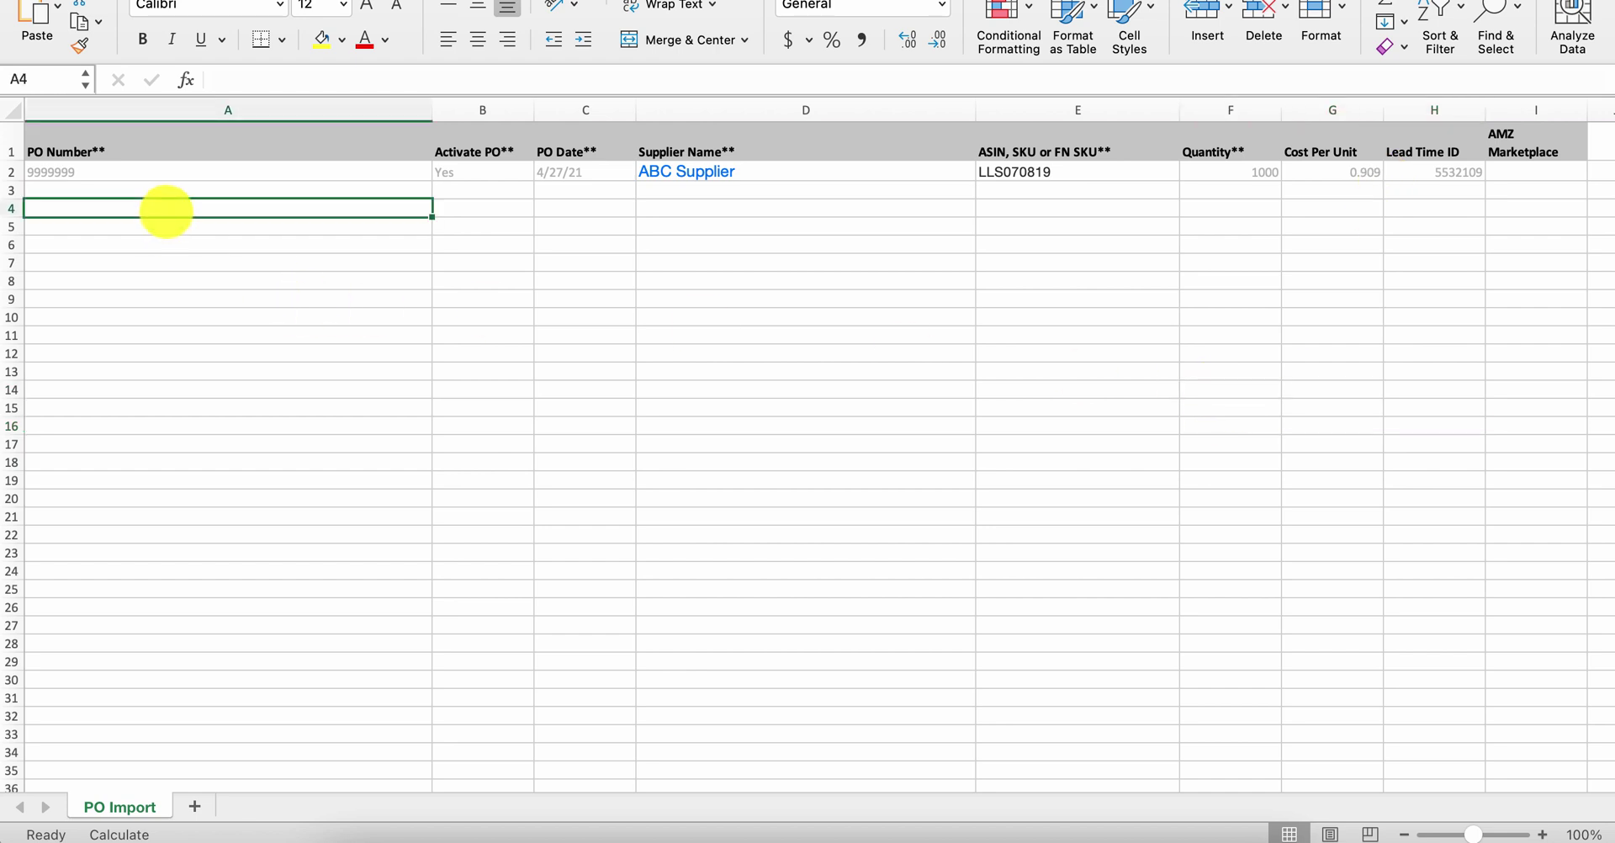
# - Fill the PO number and Yes down their columns to row 9
pyautogui.click(288, 192)
pyautogui.click(295, 171)
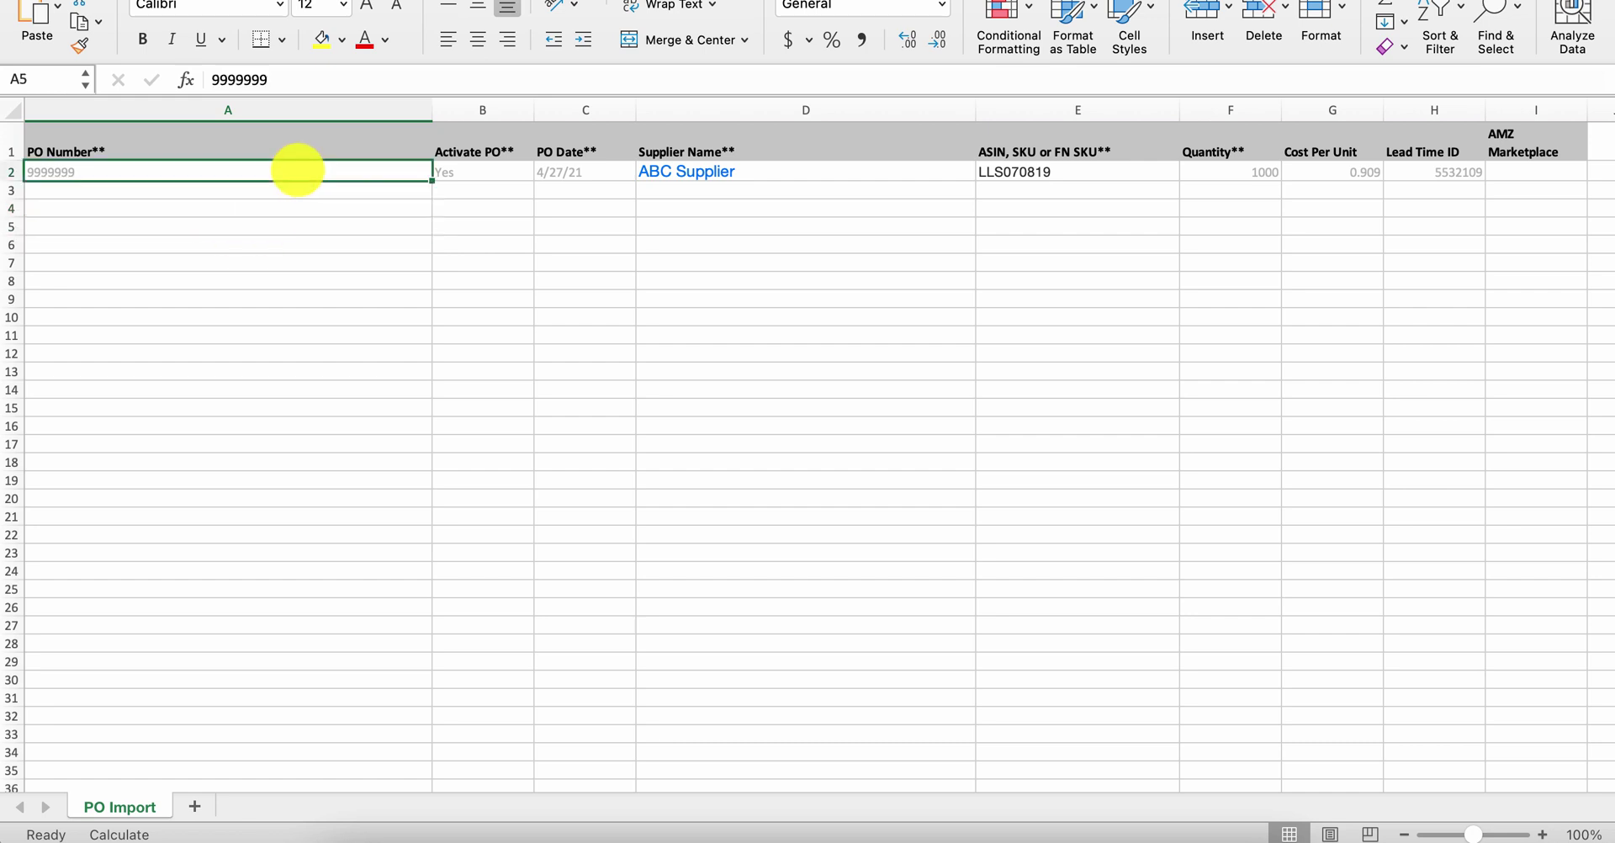
pyautogui.moveTo(432, 180); pyautogui.dragTo(396, 303)
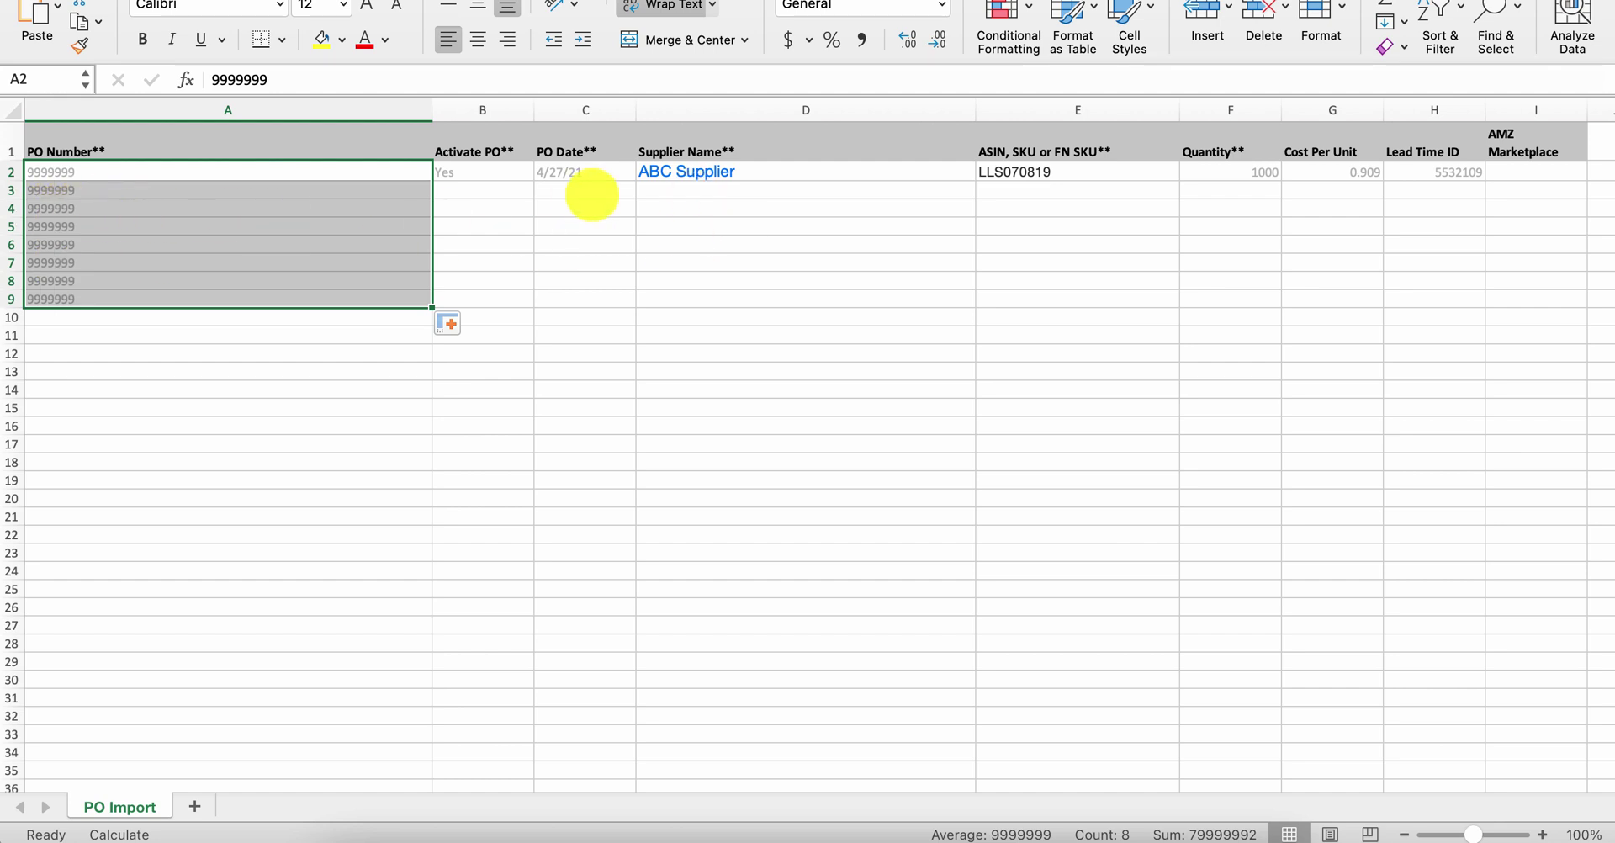
pyautogui.click(63, 207)
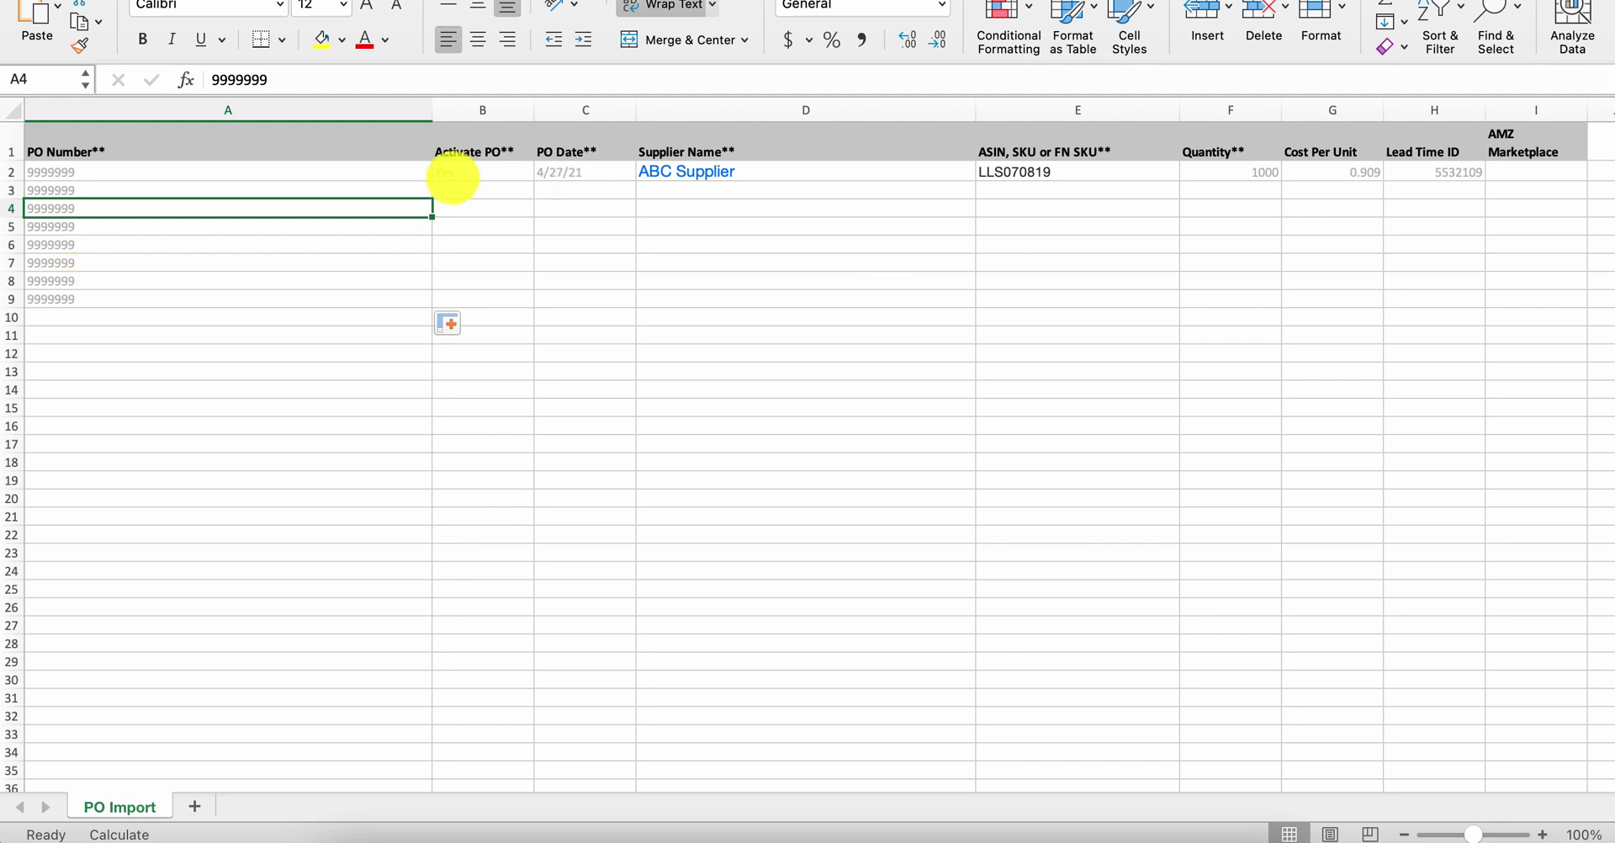
pyautogui.click(471, 174)
pyautogui.moveTo(533, 180); pyautogui.dragTo(533, 307)
# - Copy PO date 4/27/21 into C3:C9 and fill ABC Supplier down to row 9
pyautogui.click(596, 171)
pyautogui.press('super+c')
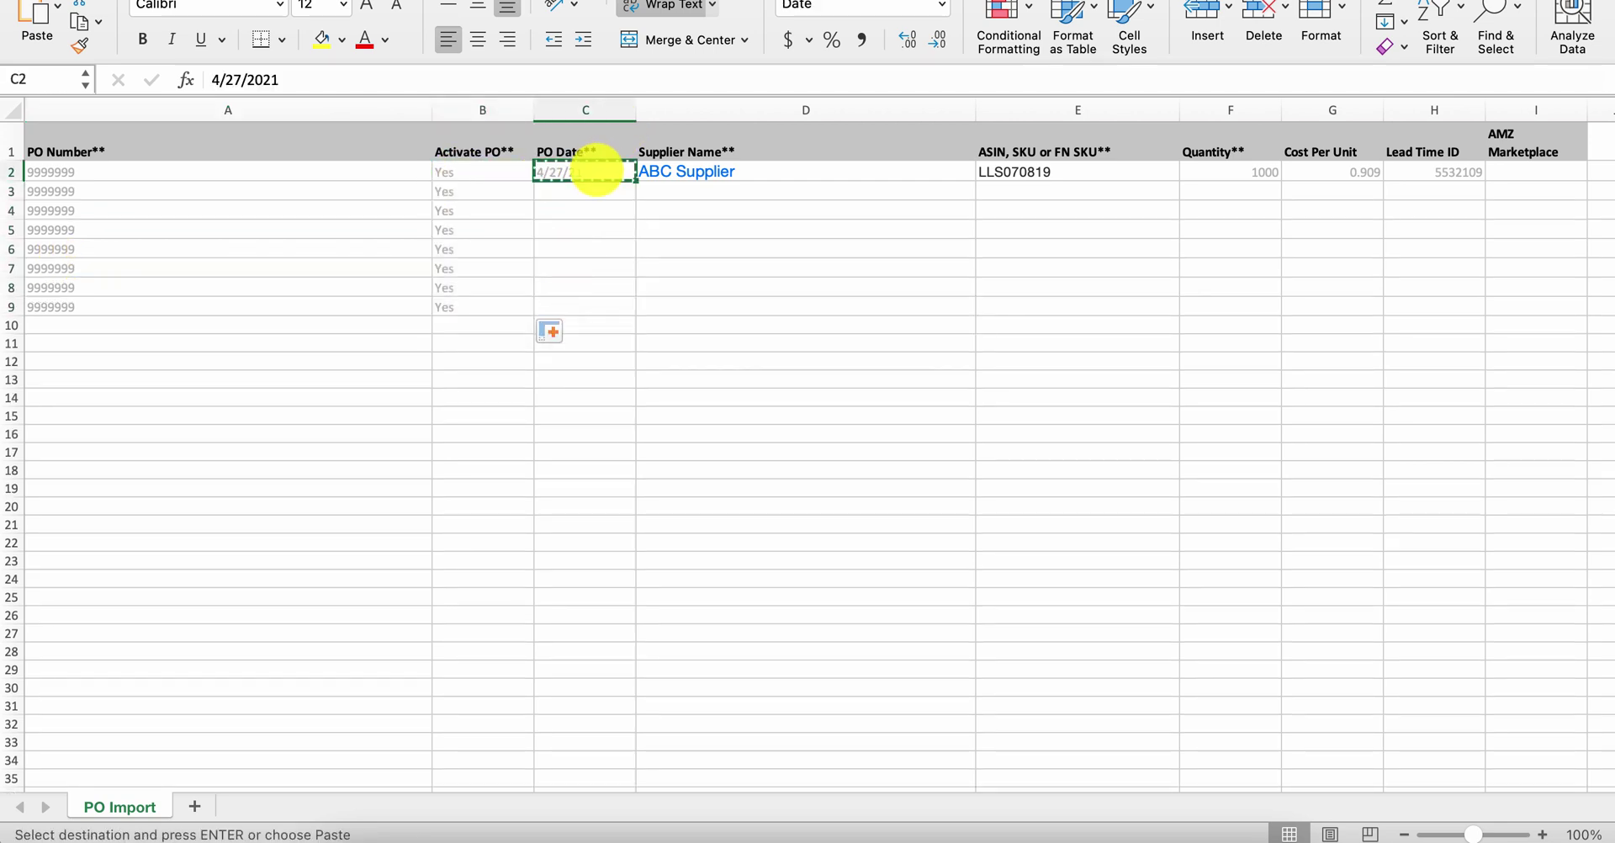
pyautogui.moveTo(589, 190); pyautogui.dragTo(592, 304)
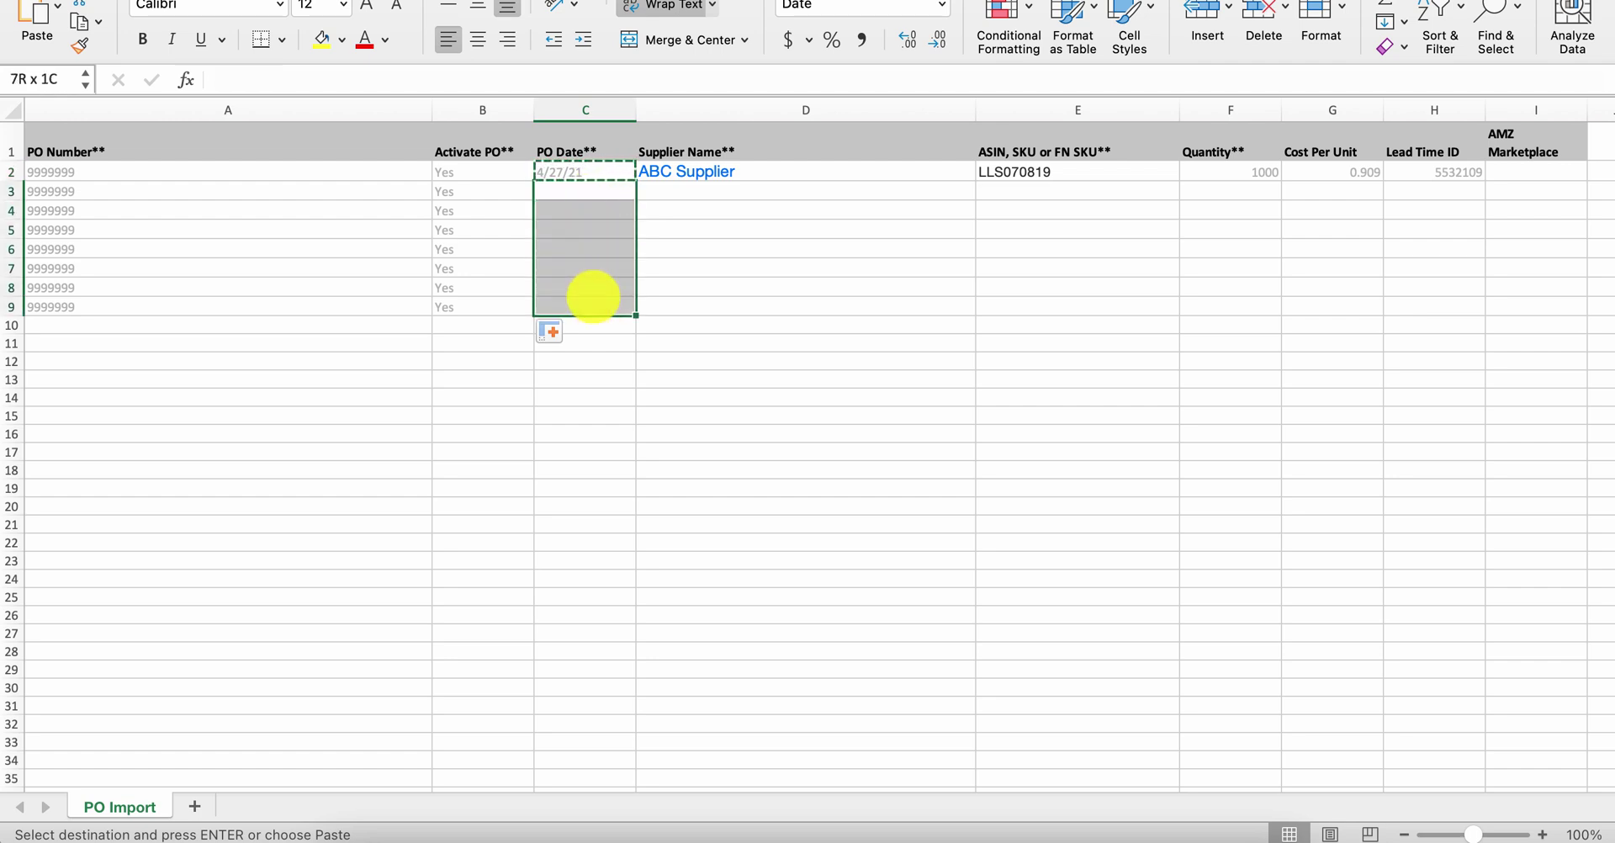
pyautogui.press('super+v')
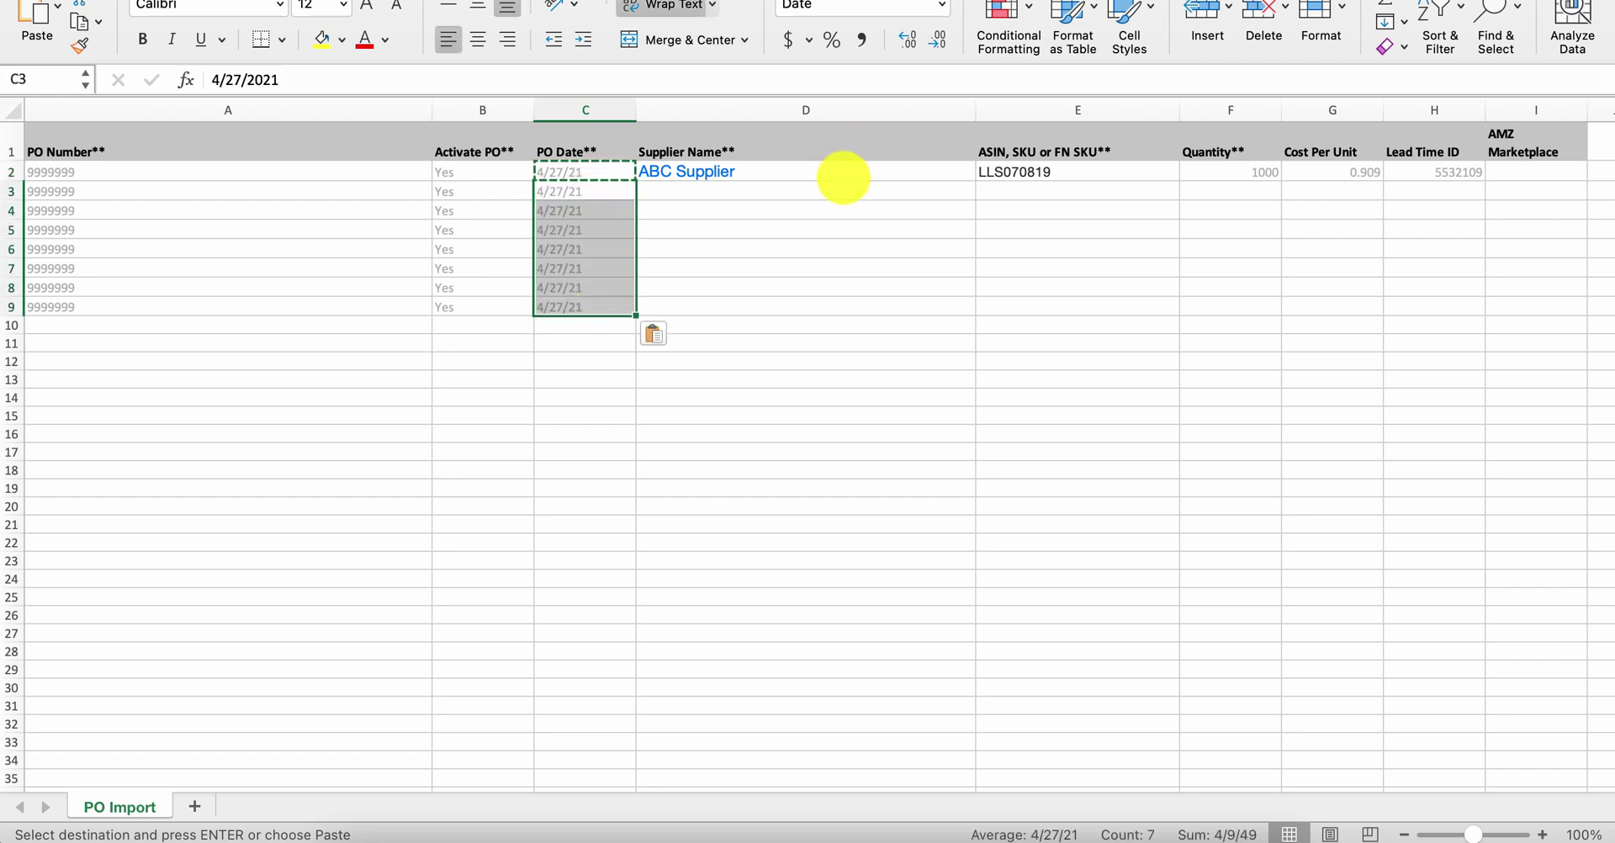
pyautogui.click(839, 173)
pyautogui.moveTo(974, 178); pyautogui.dragTo(967, 313)
# - Select the SKU, Quantity and Cost columns, then fill lead time 5532109 down to H5
pyautogui.click(1081, 187)
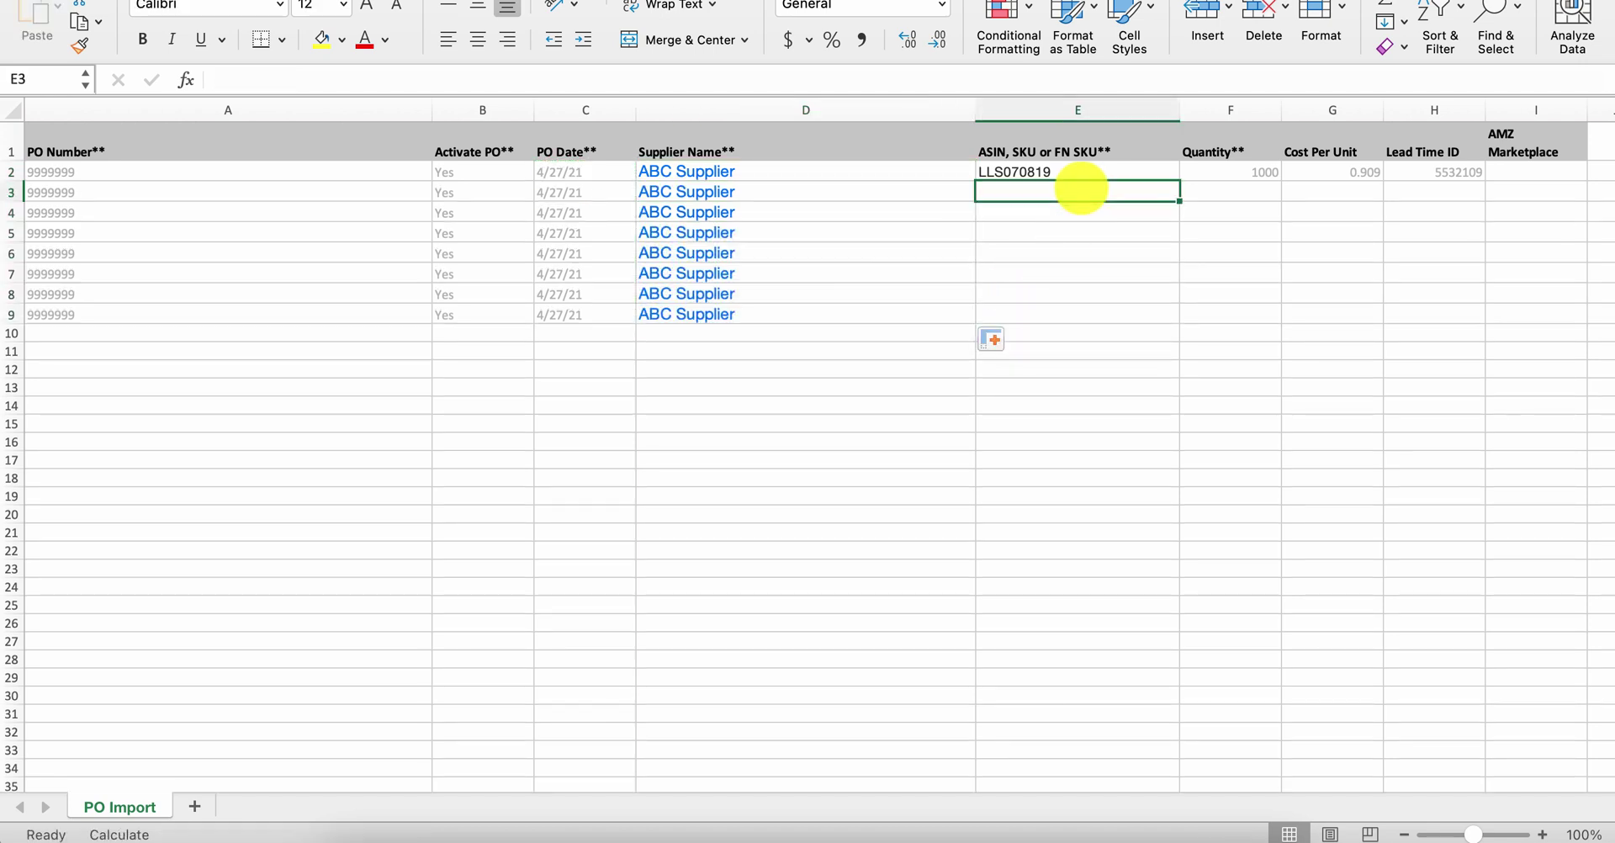
pyautogui.moveTo(1082, 173); pyautogui.dragTo(1097, 321)
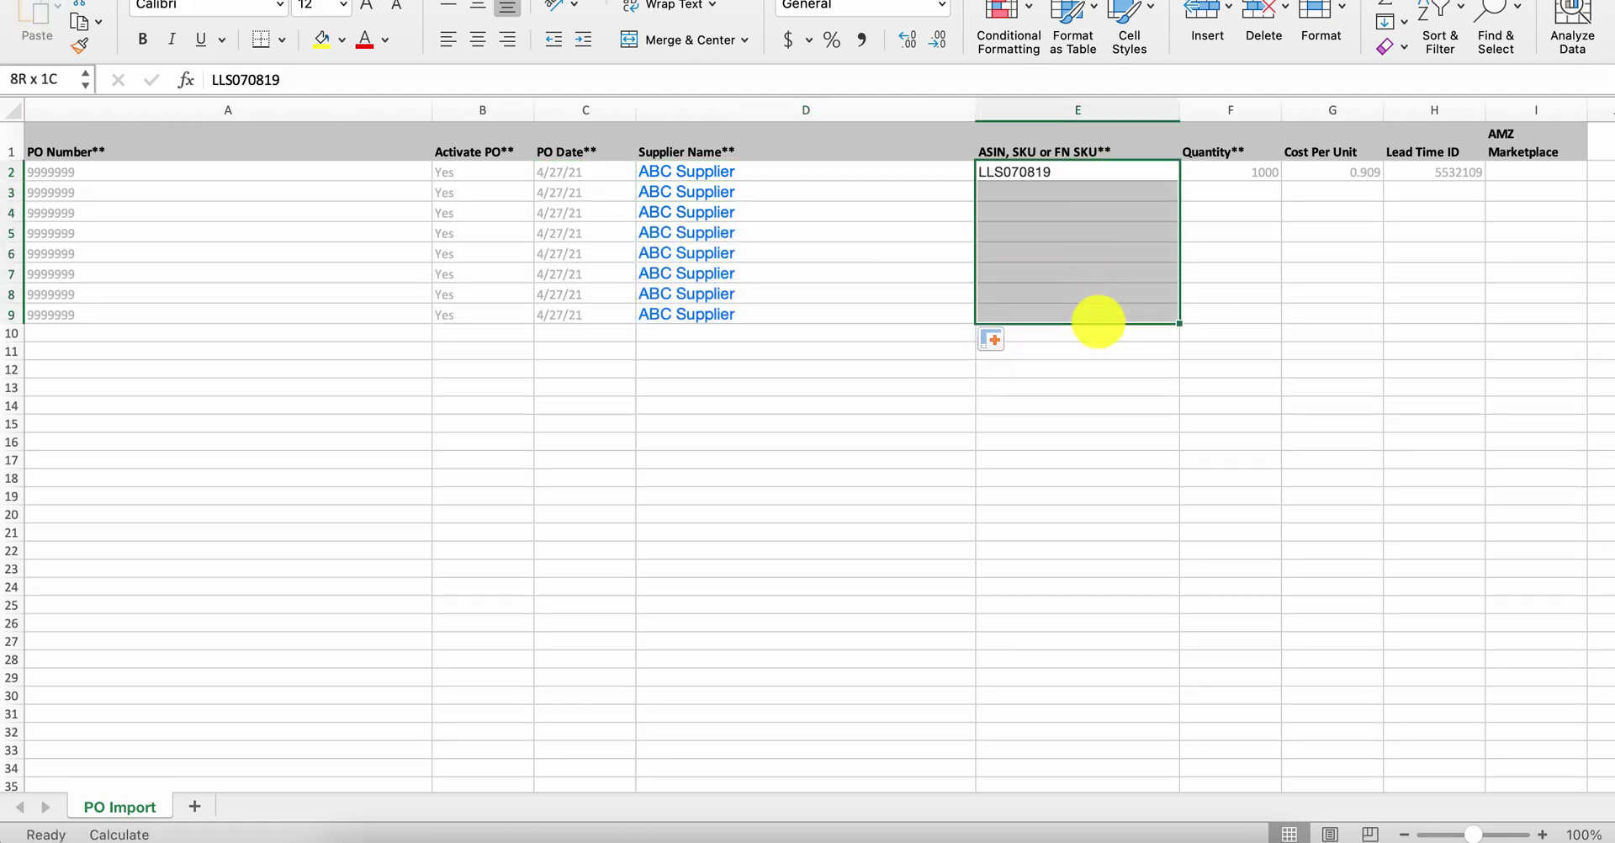
pyautogui.moveTo(1231, 175); pyautogui.dragTo(1253, 318)
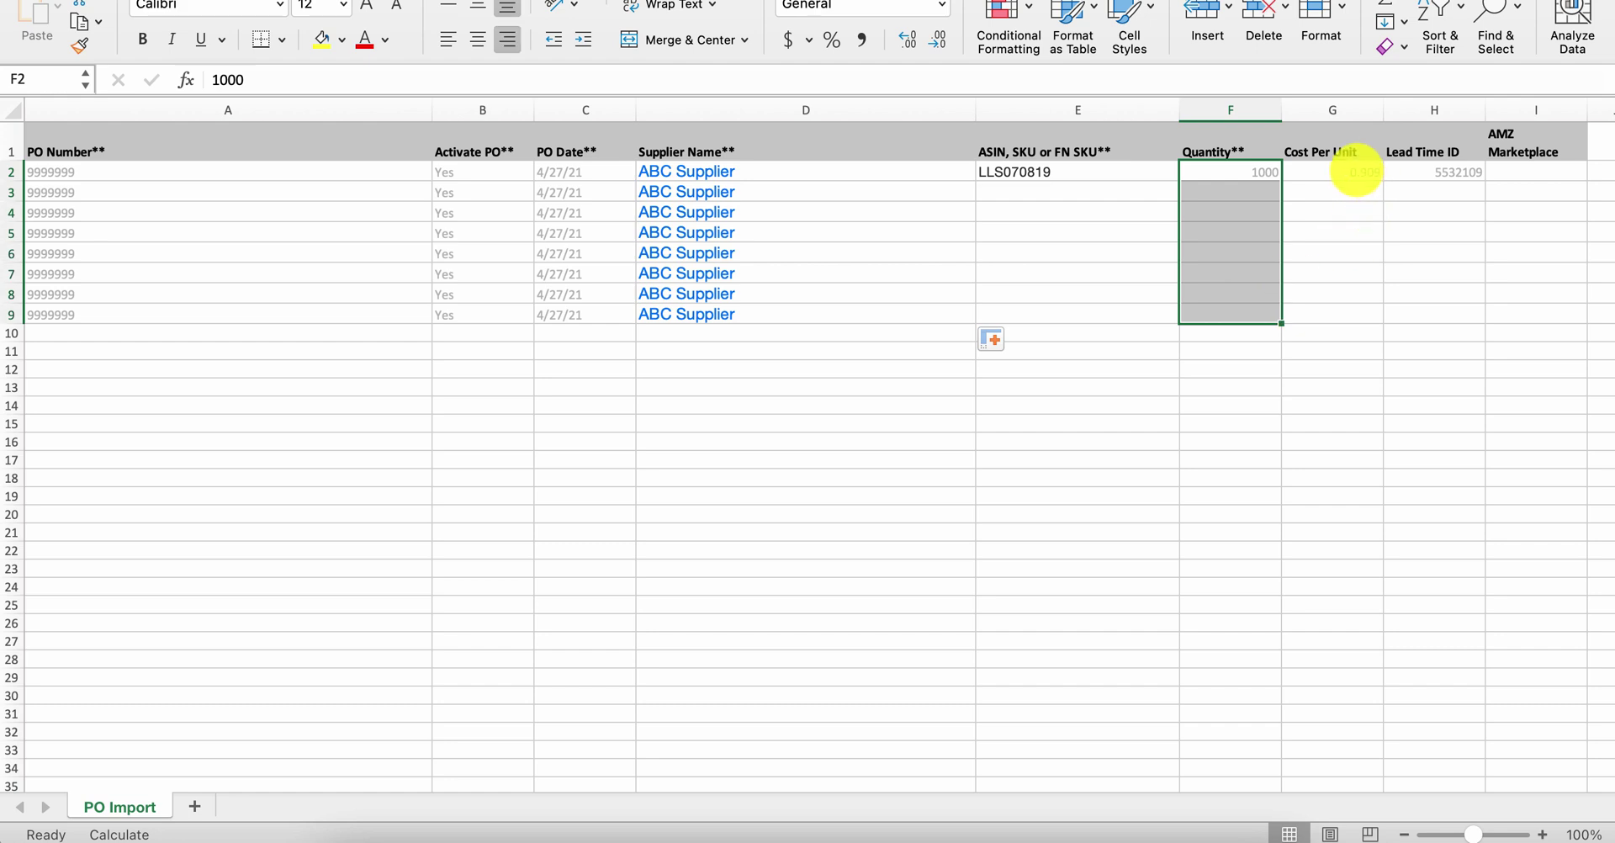
pyautogui.moveTo(1357, 168); pyautogui.dragTo(1355, 313)
pyautogui.click(1442, 227)
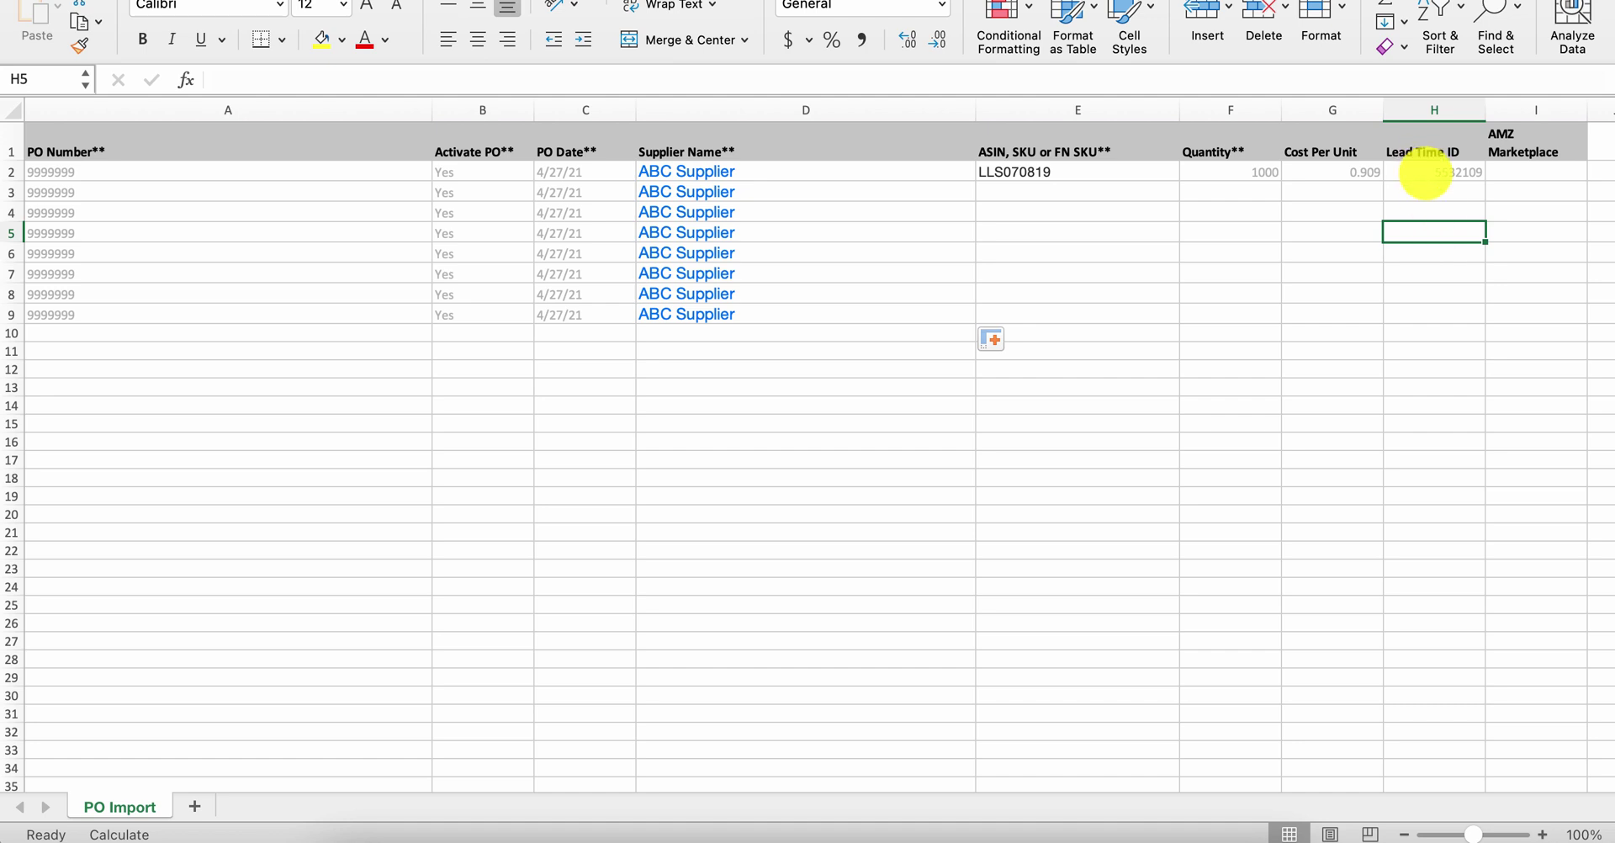
pyautogui.click(1427, 171)
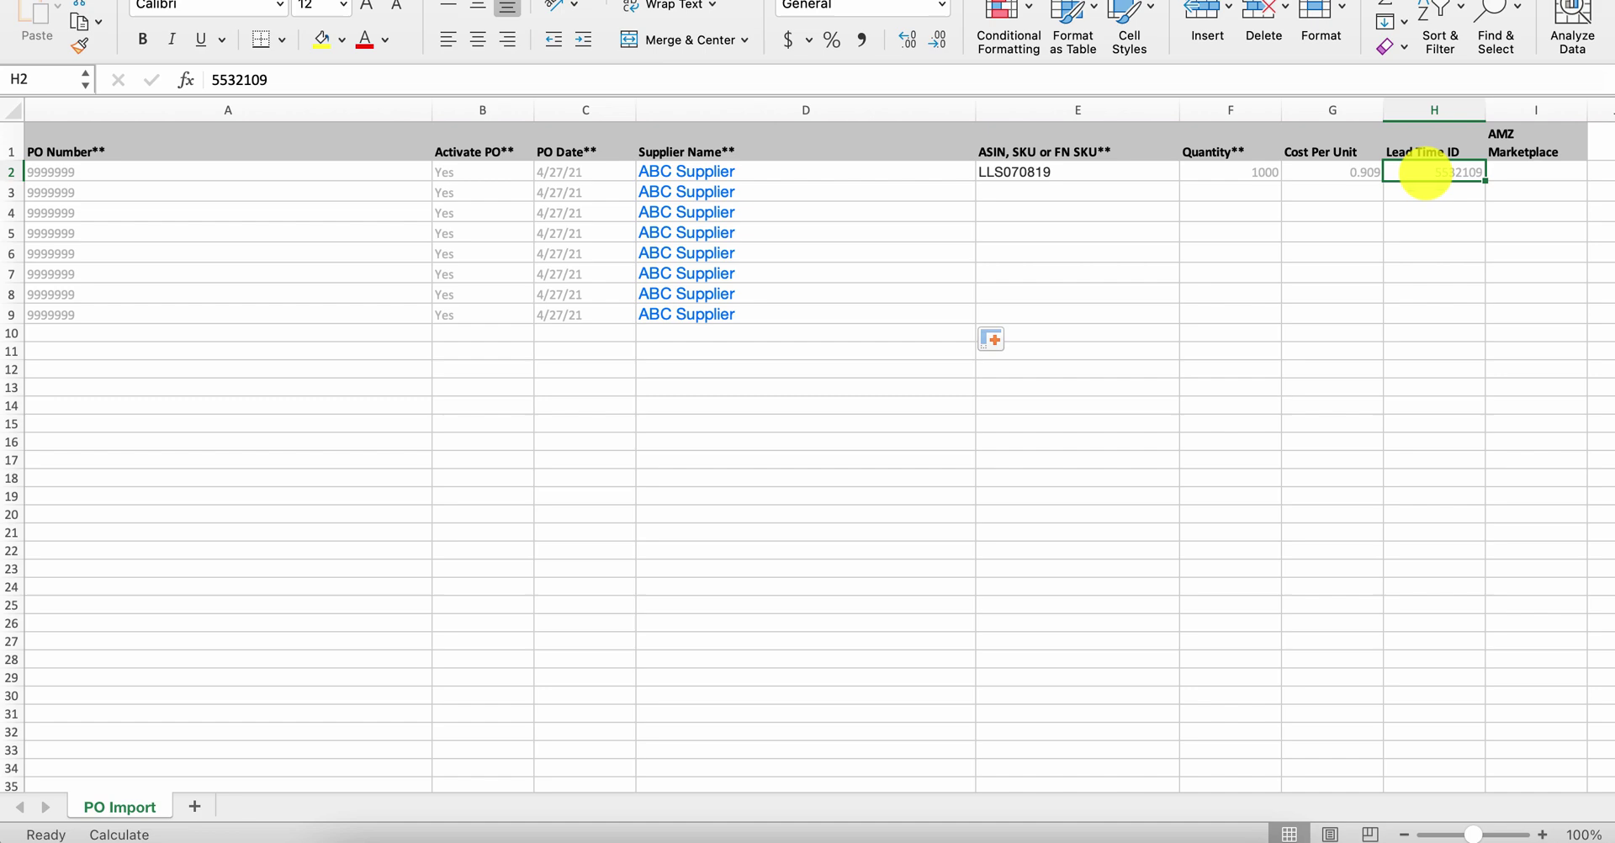
pyautogui.moveTo(1485, 181); pyautogui.dragTo(1459, 250)
pyautogui.click(1455, 252)
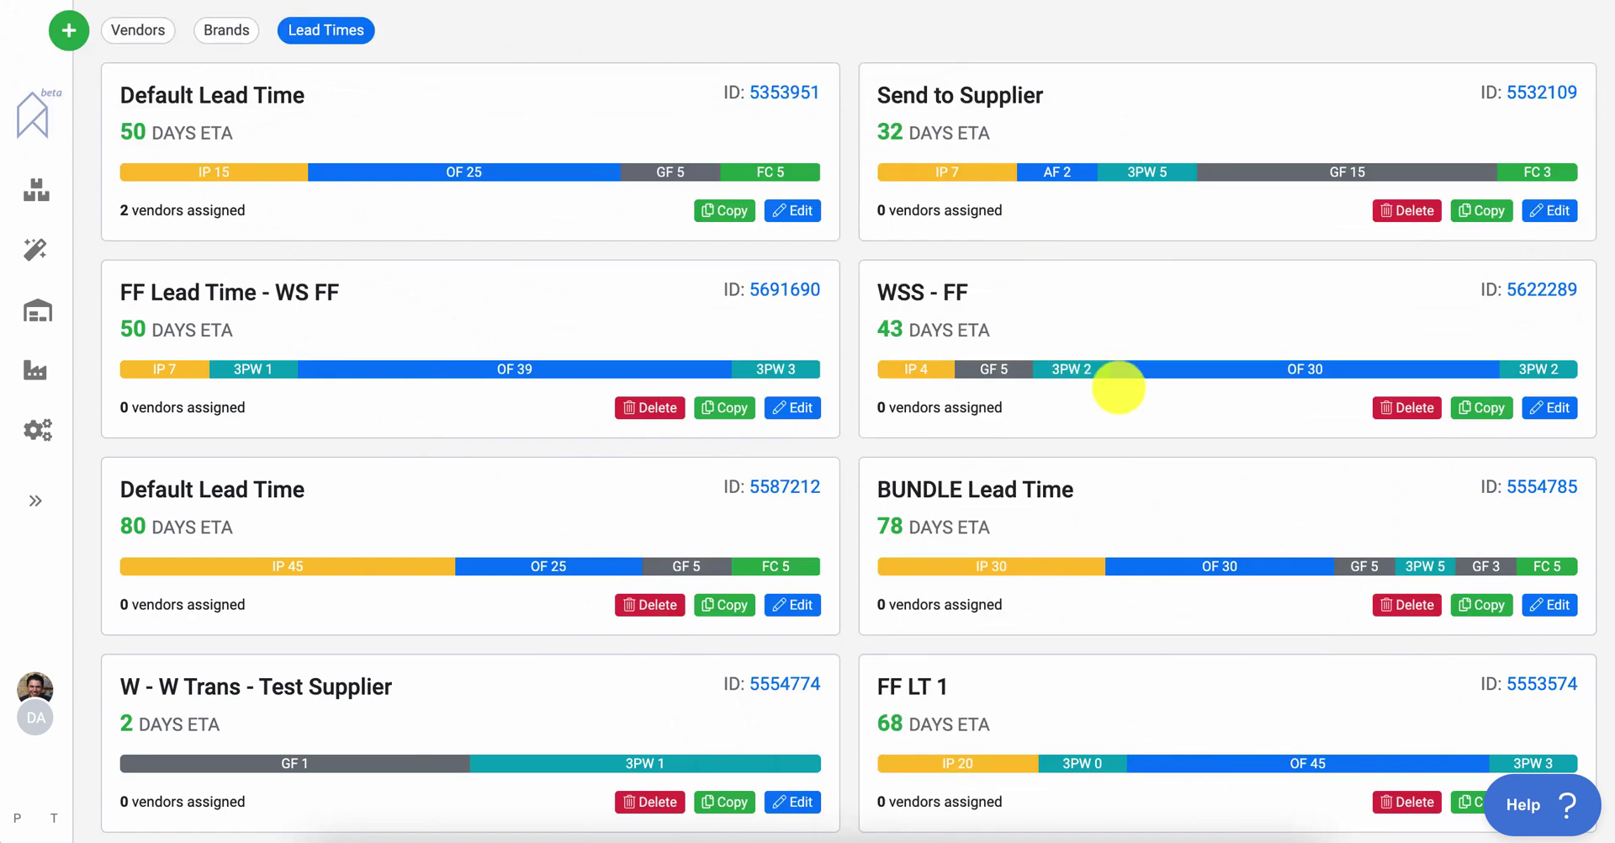
# - Copy lead time ID 5452887 from the Seller Orders from WH card and return to Excel
pyautogui.scroll(-3, 1114, 386)
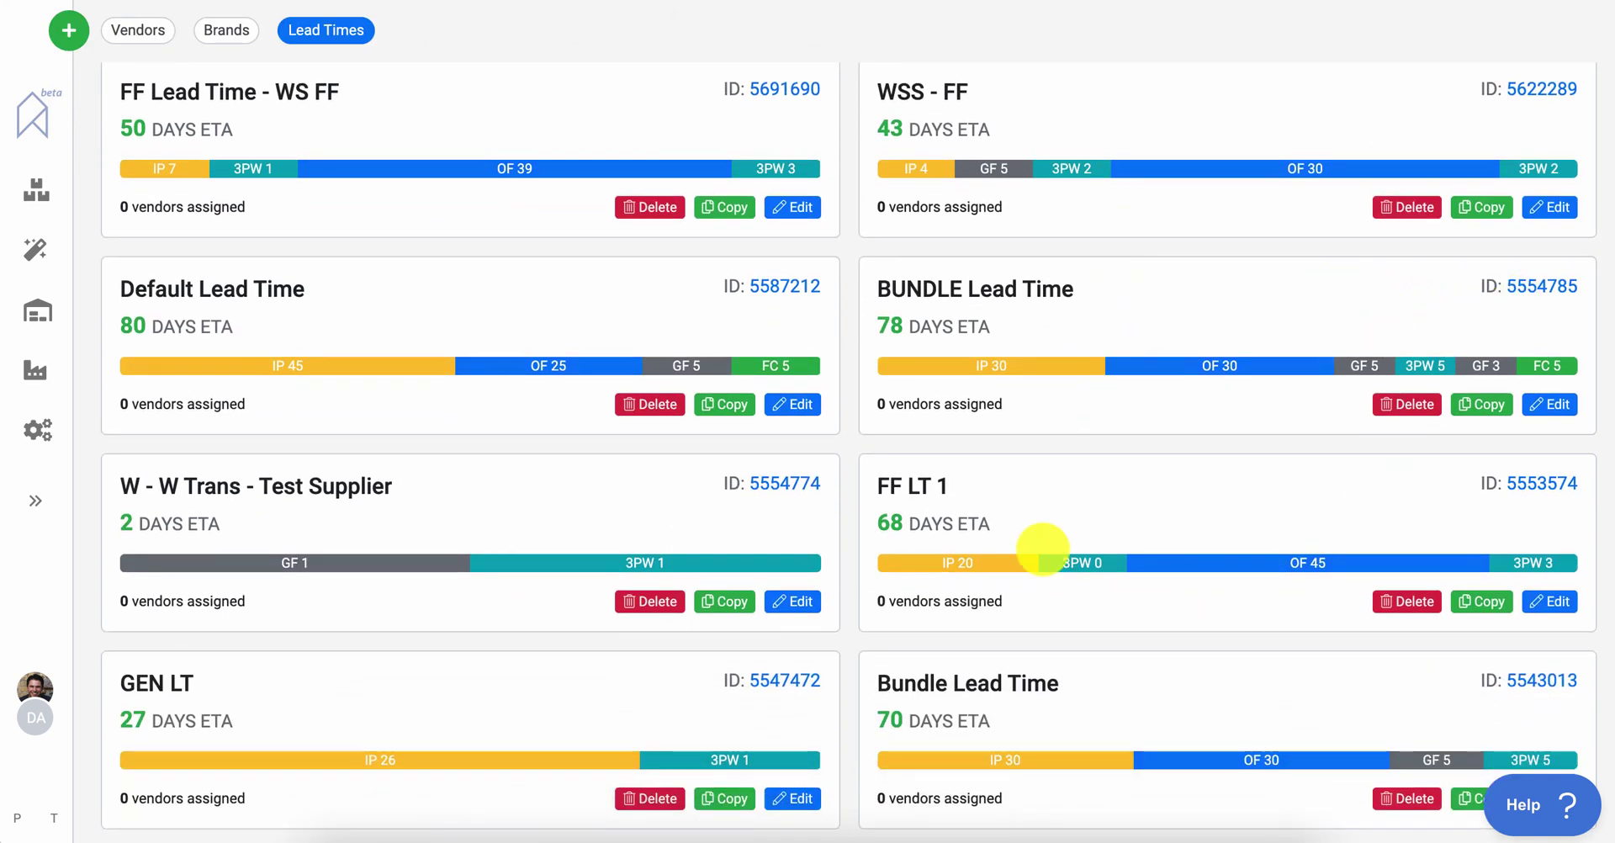
pyautogui.scroll(-2, 1094, 675)
pyautogui.scroll(-2, 1093, 676)
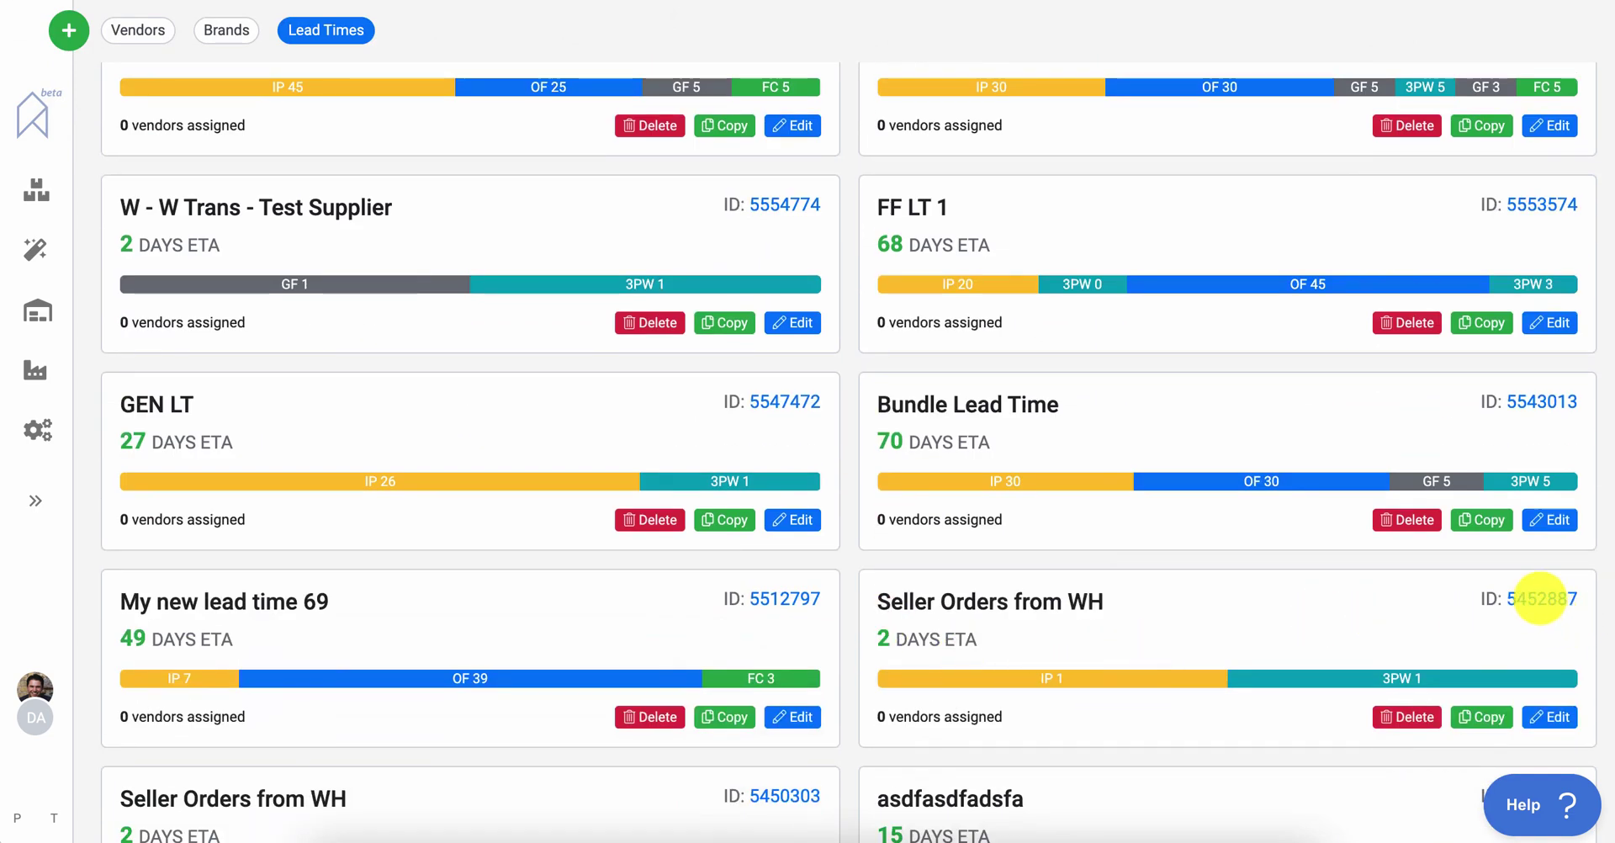
pyautogui.click(1541, 598)
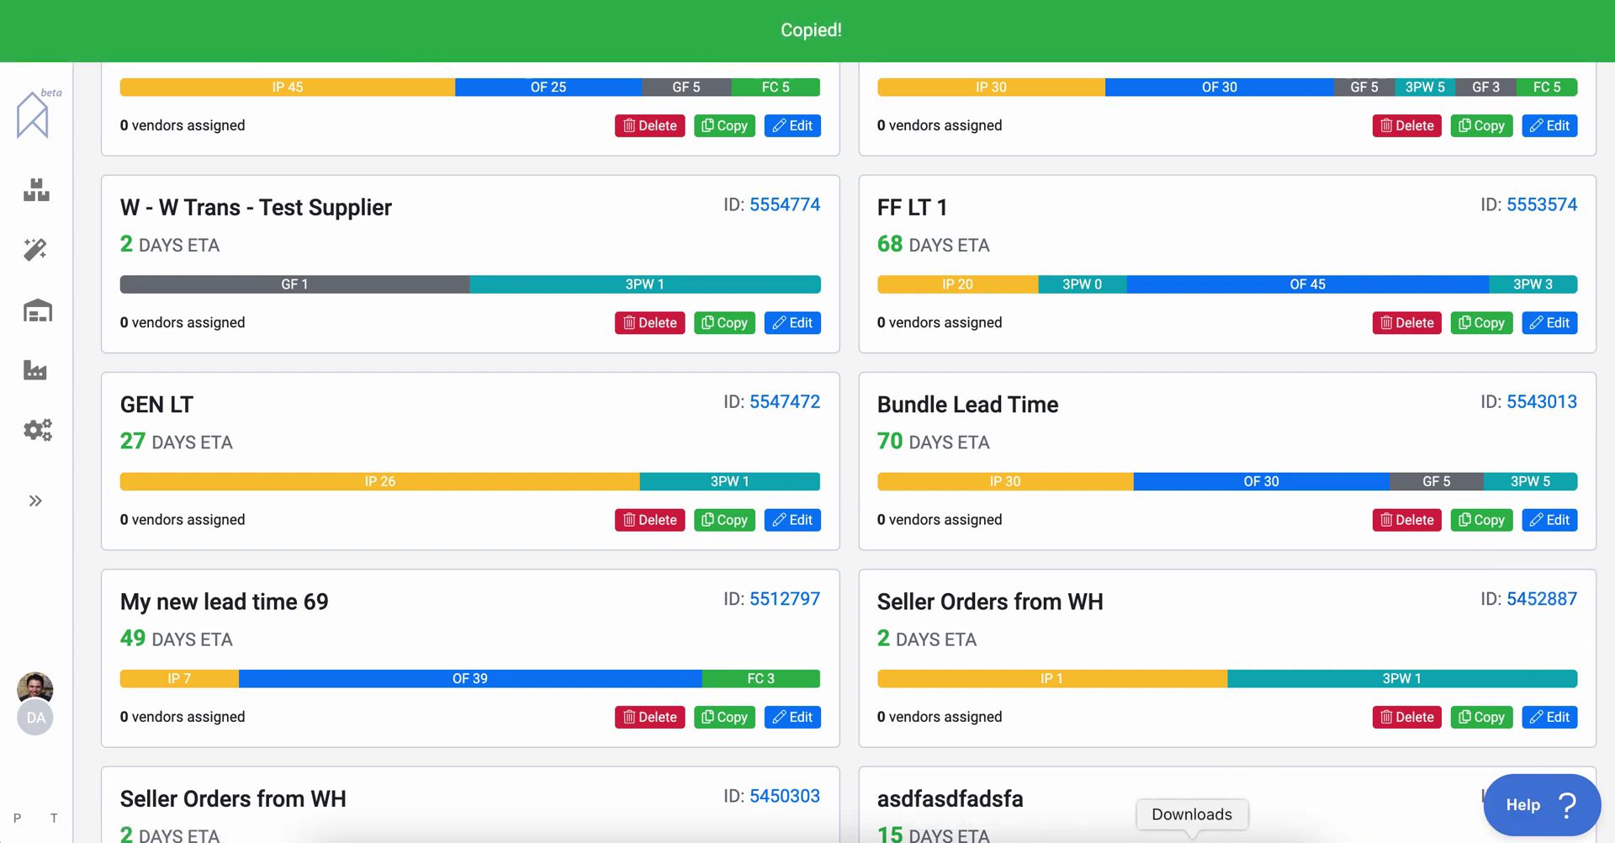
pyautogui.click(1264, 837)
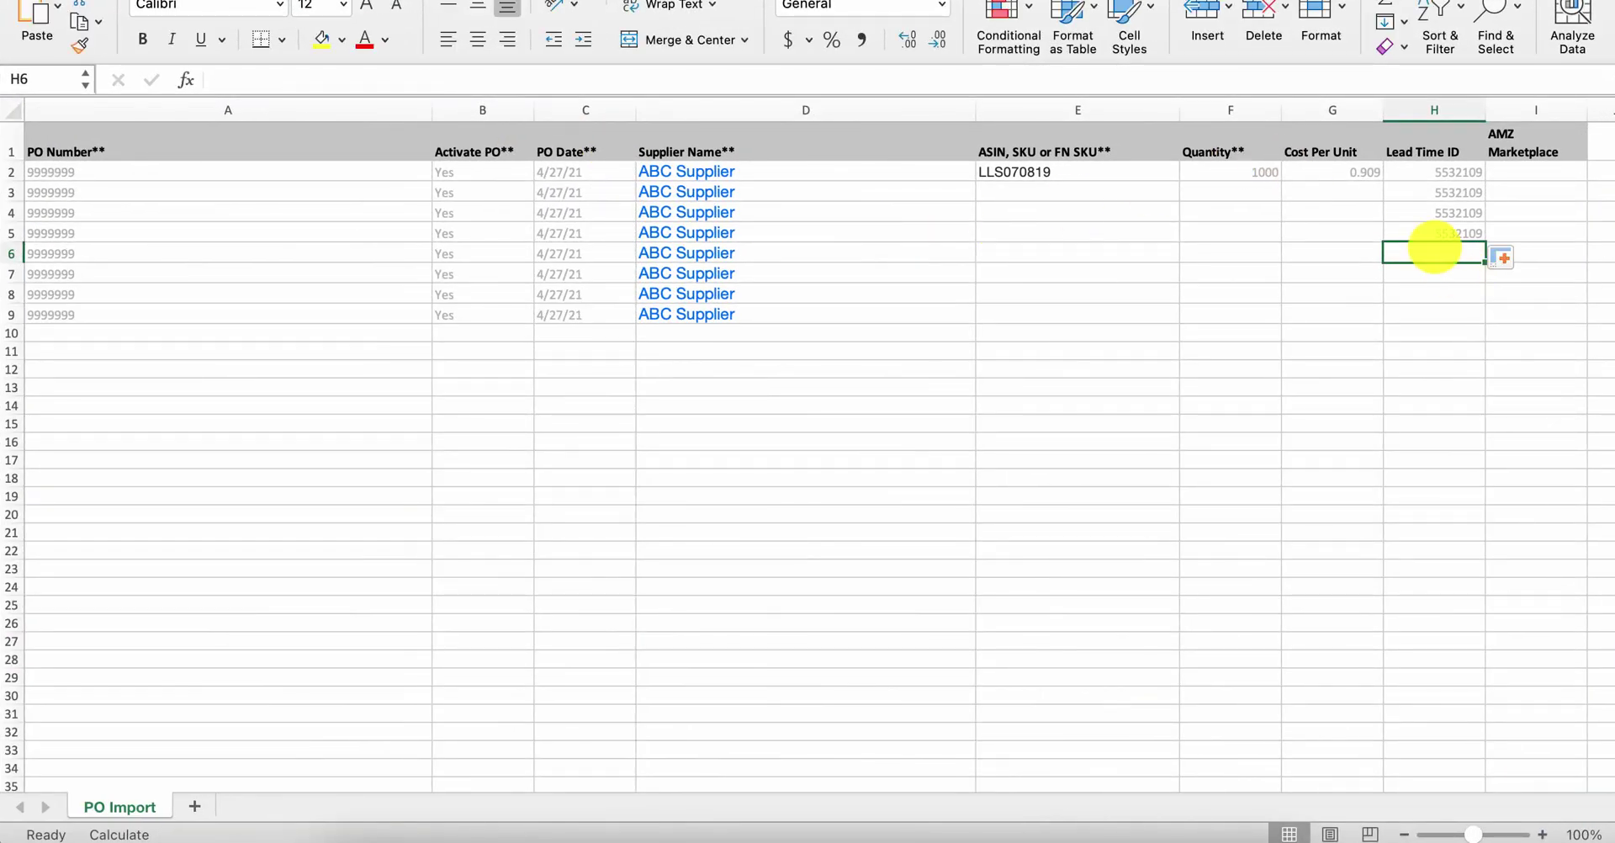
# - Paste lead time ID 5452887 into H6 and fill it down through H9
pyautogui.press('super+v')
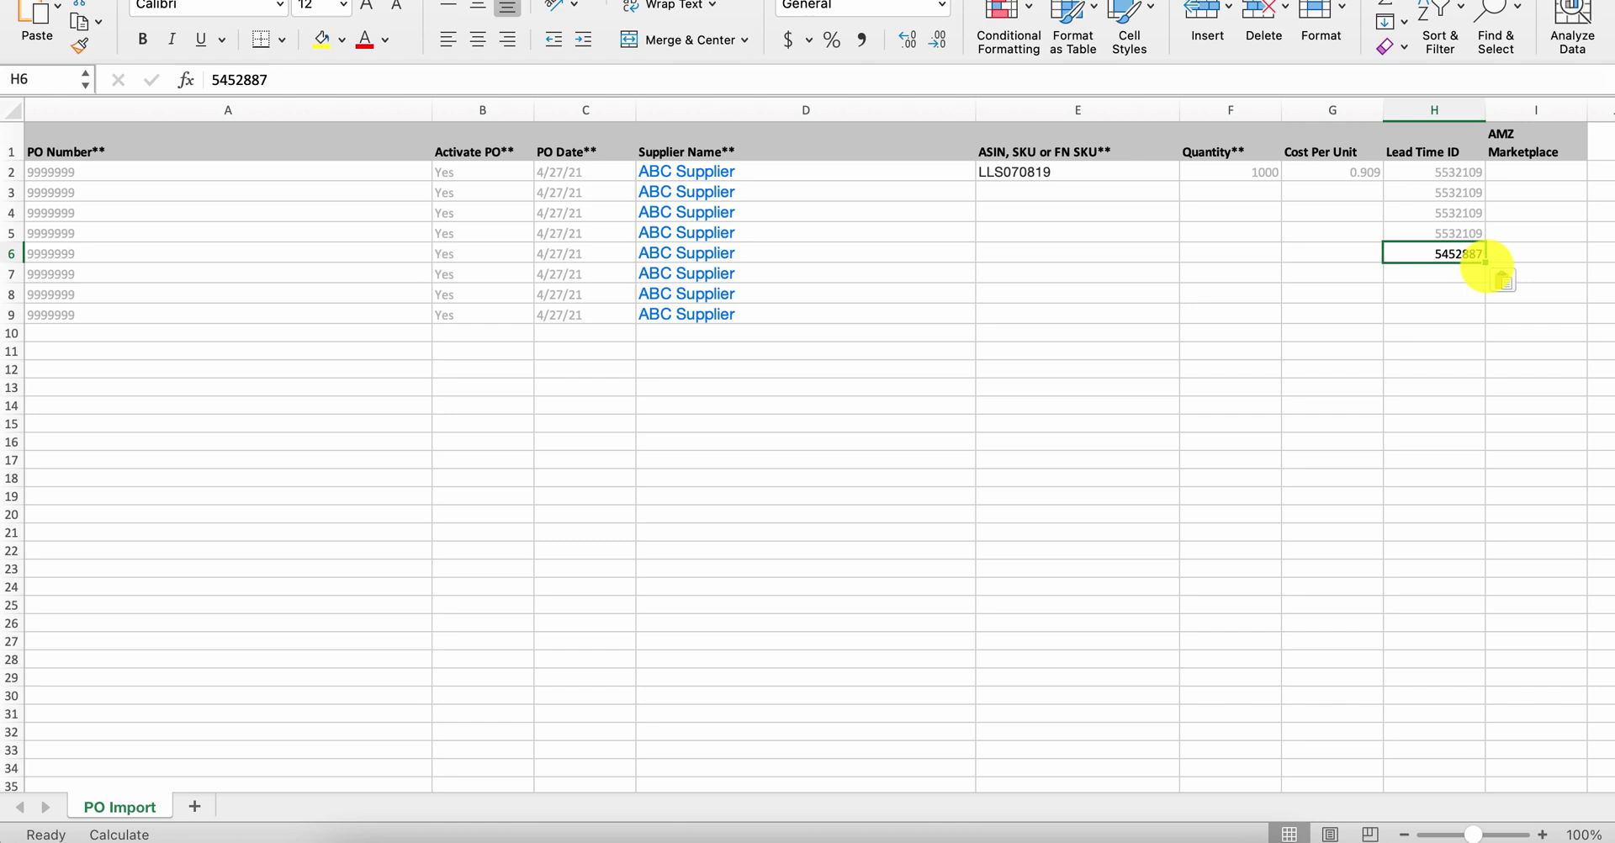
pyautogui.moveTo(1485, 262); pyautogui.dragTo(1482, 323)
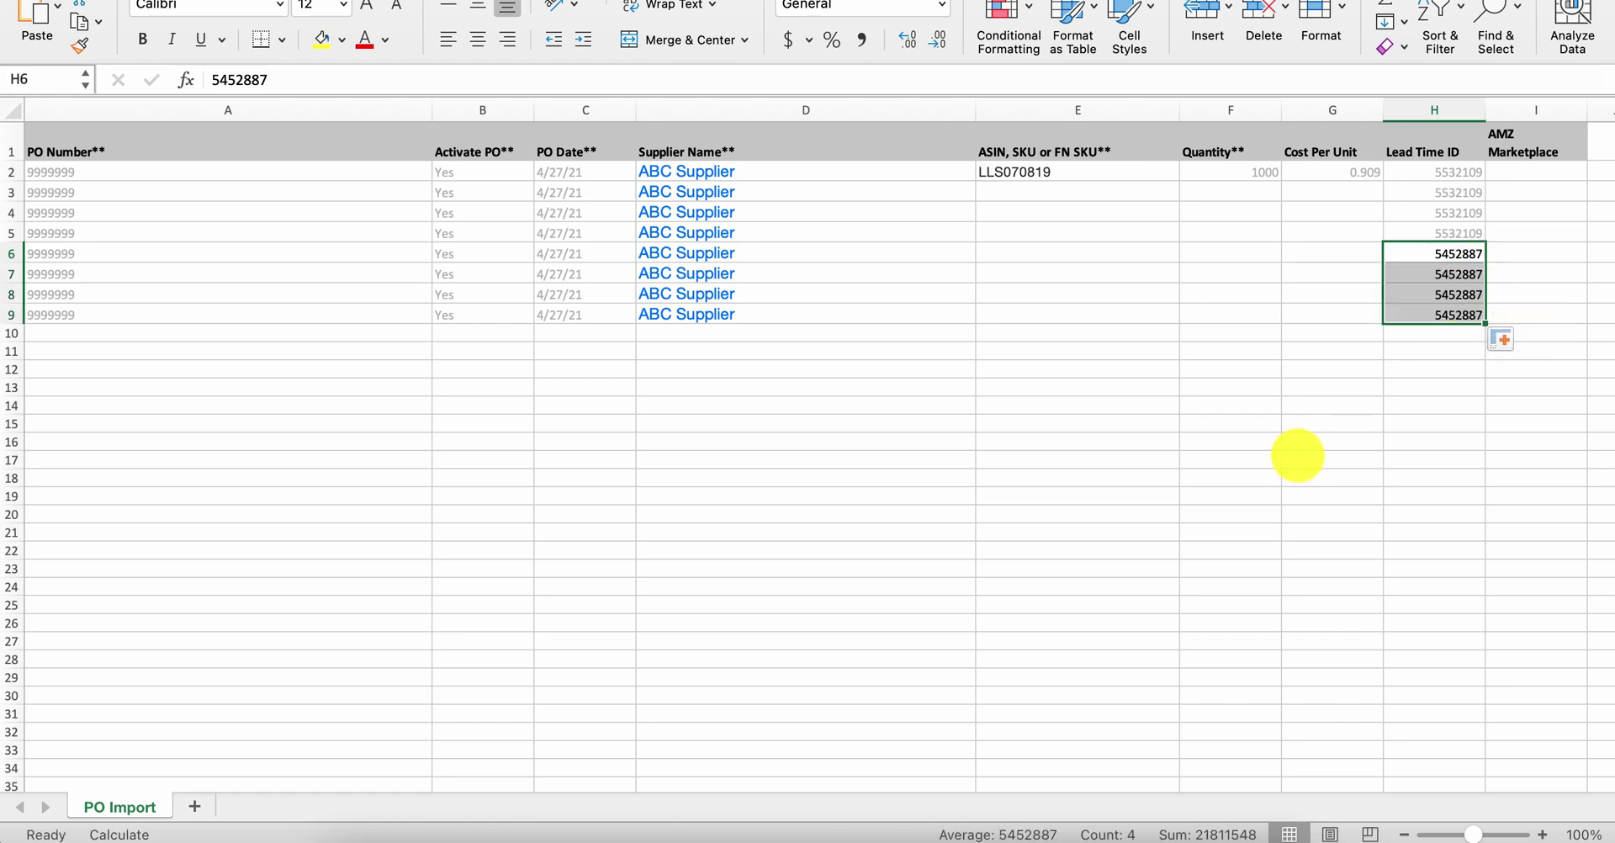
pyautogui.click(1298, 459)
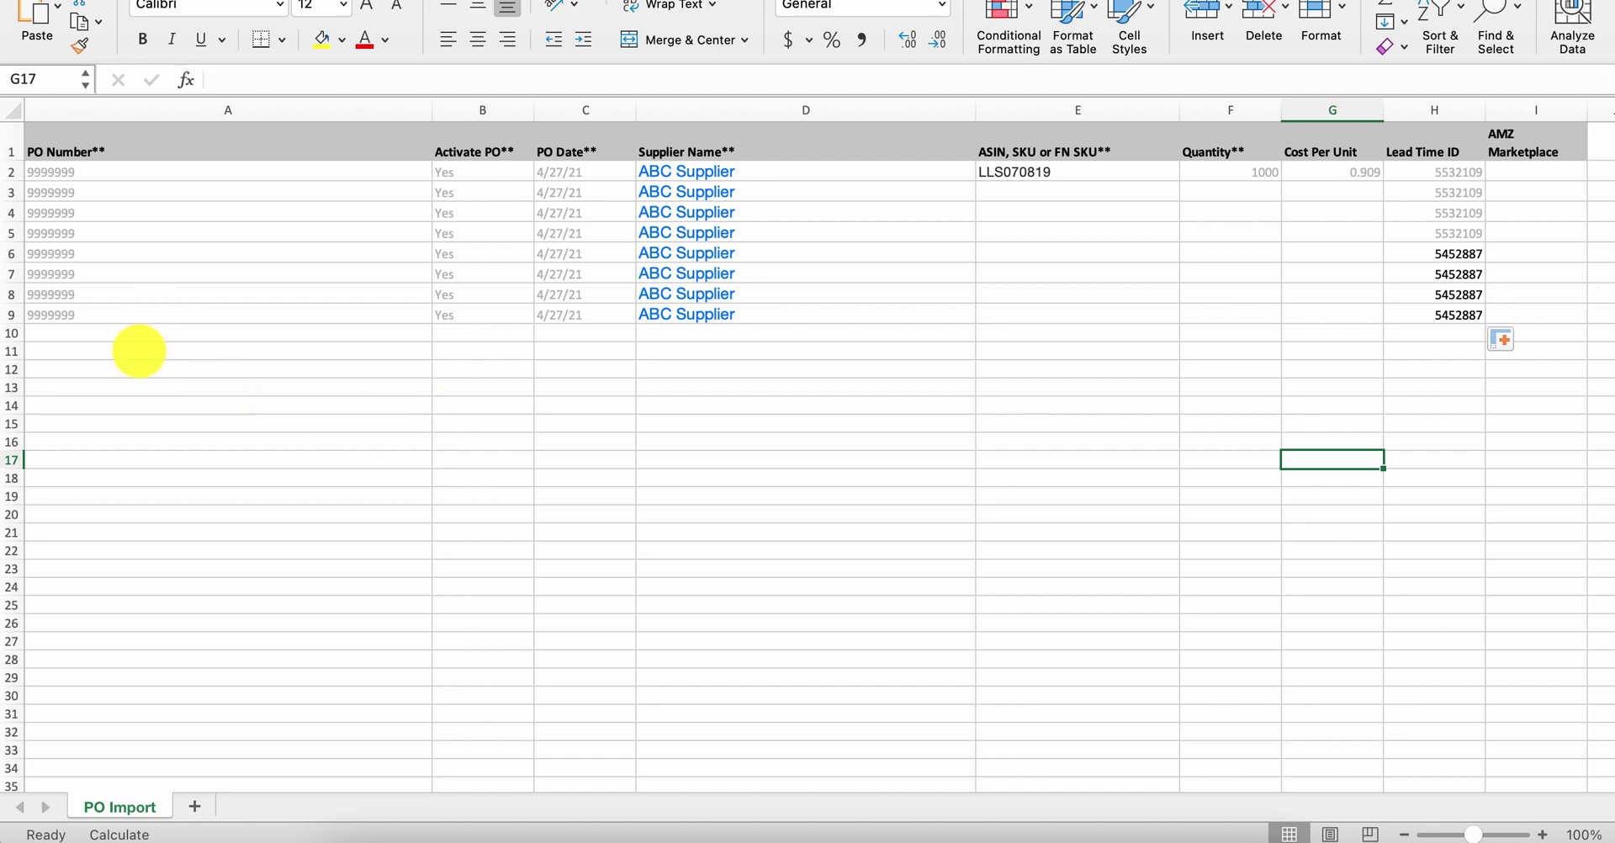
# - Review the PO number, date and lead time columns of the filled rows
pyautogui.click(135, 347)
pyautogui.click(146, 336)
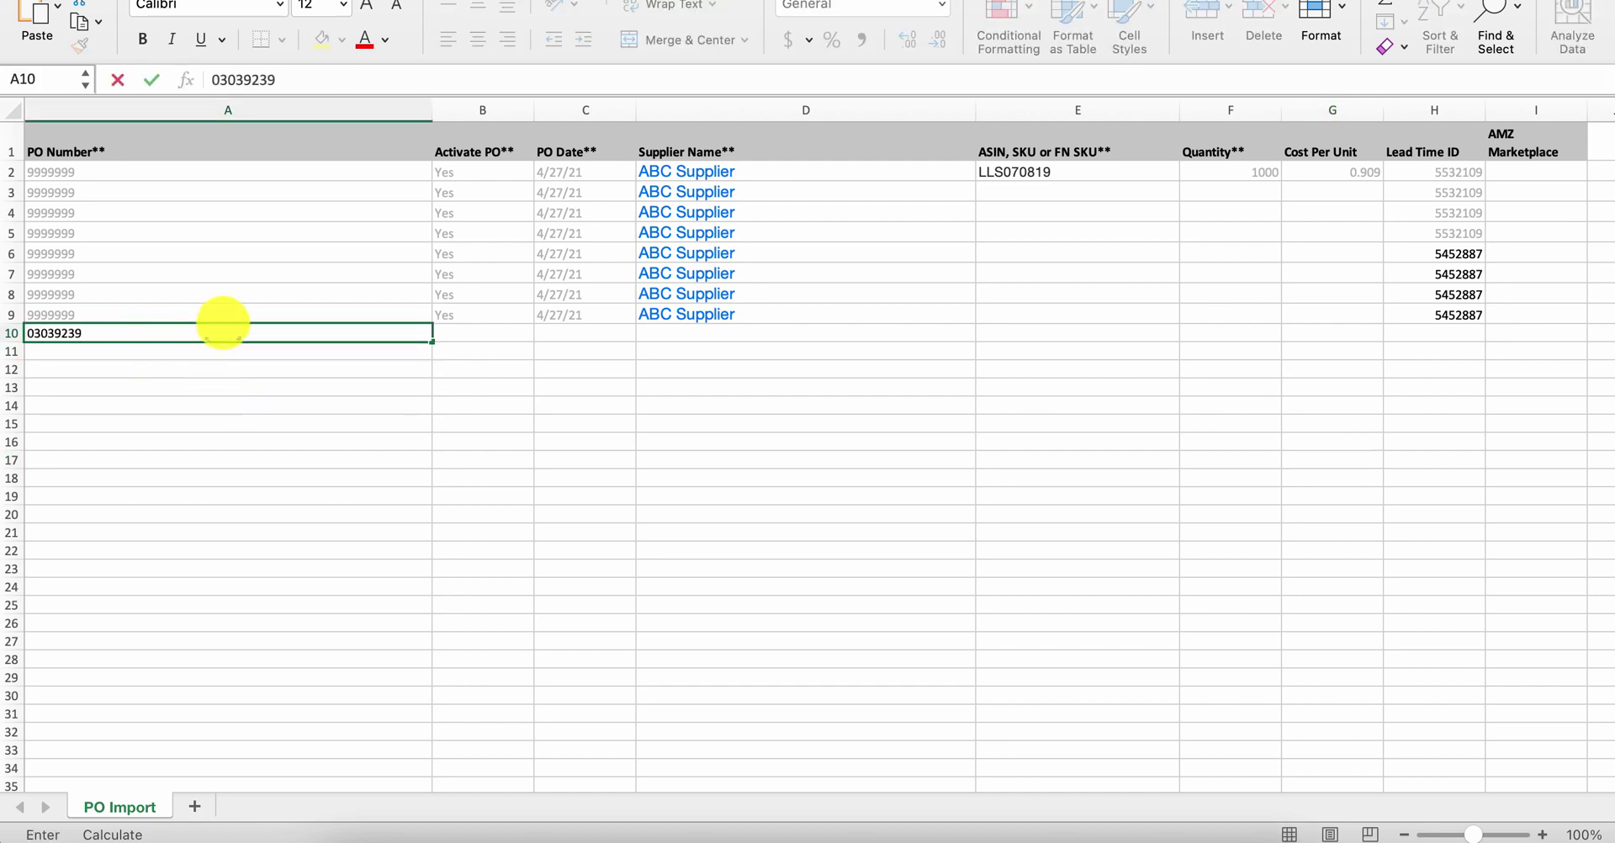
pyautogui.click(451, 335)
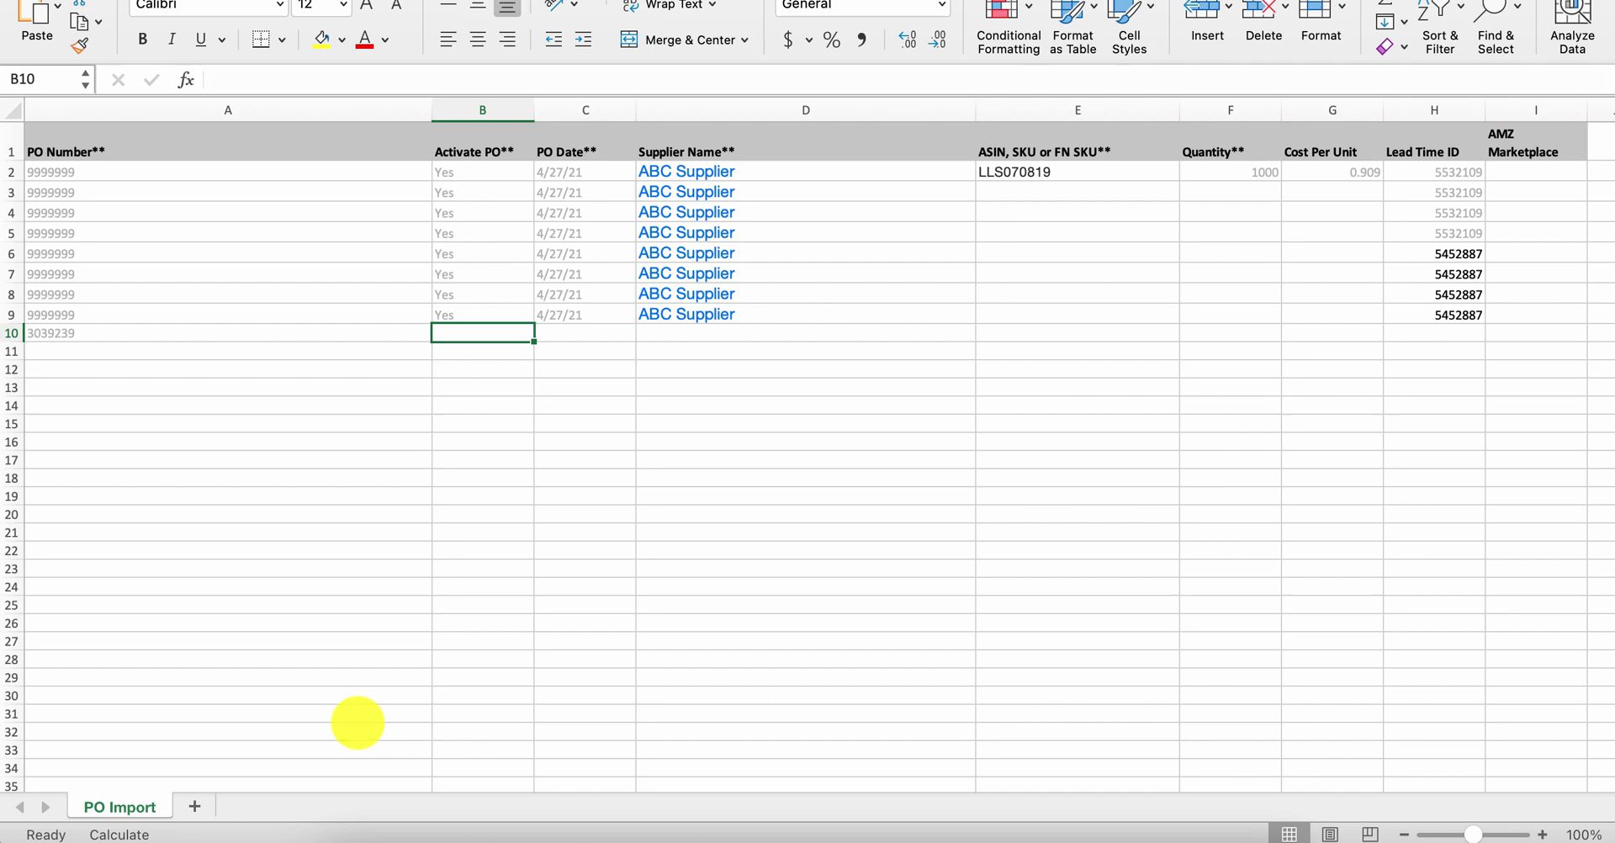
pyautogui.click(586, 274)
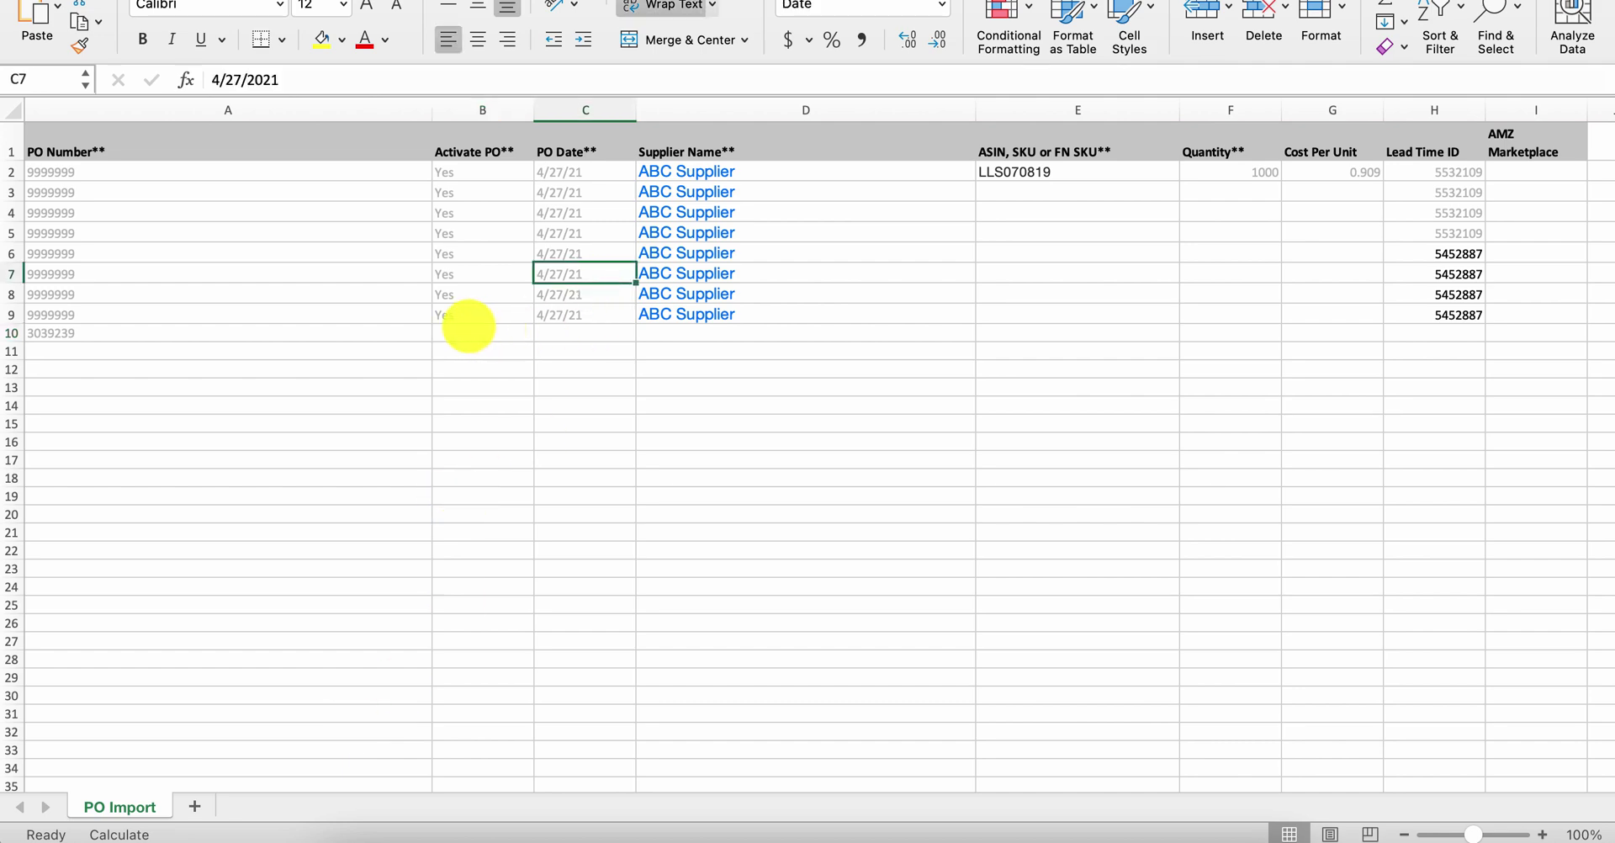
pyautogui.hscroll(2, 848, 602)
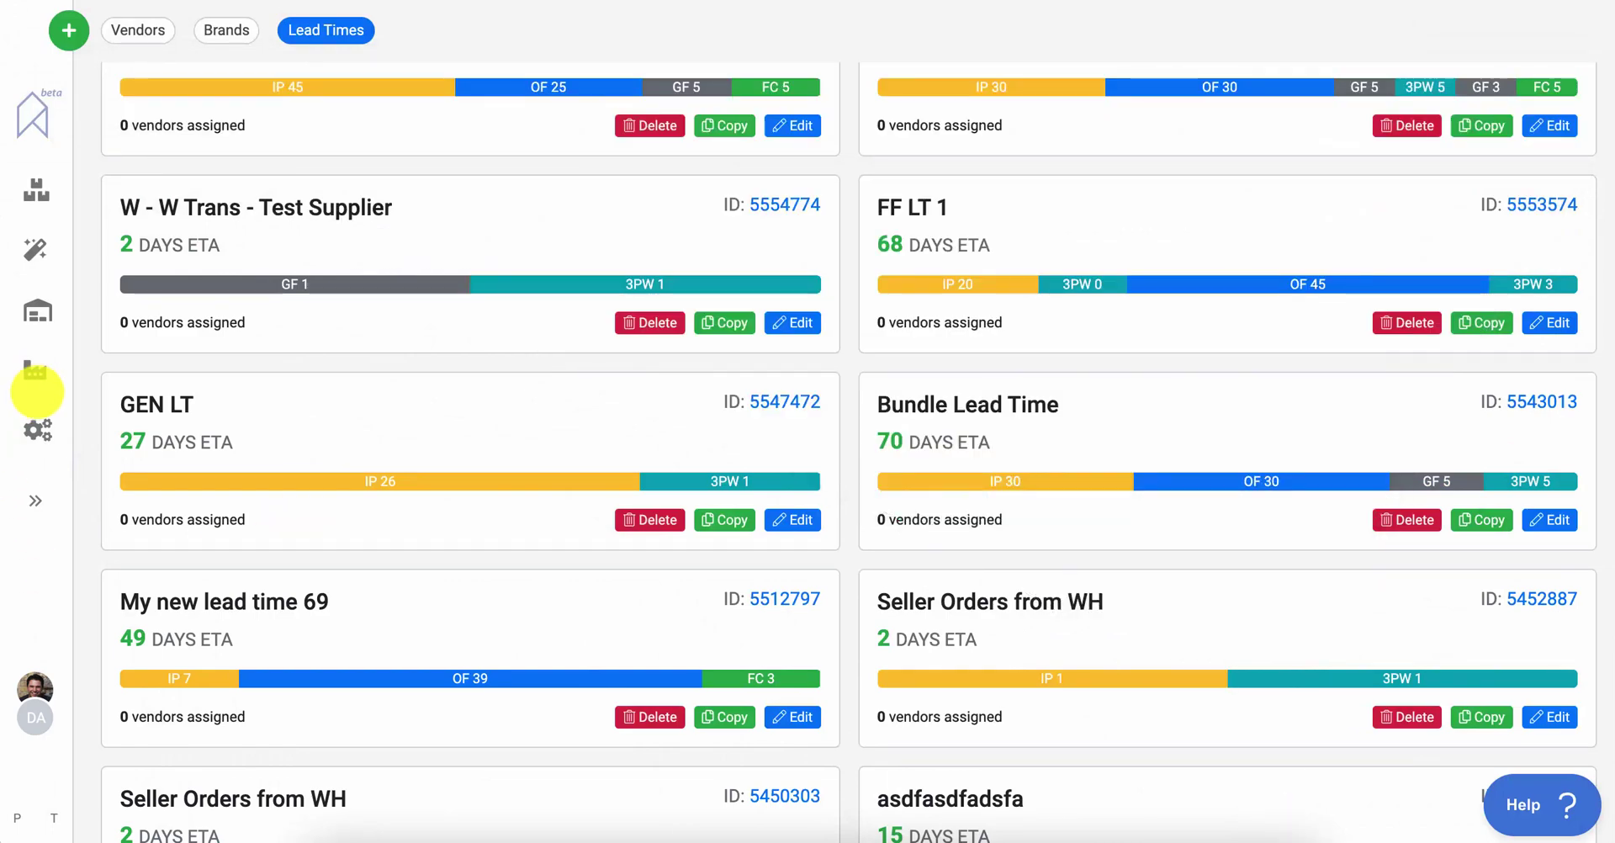
# - View the available upload types on Bulk Export/Import without choosing one, then reopen Settings
pyautogui.click(37, 430)
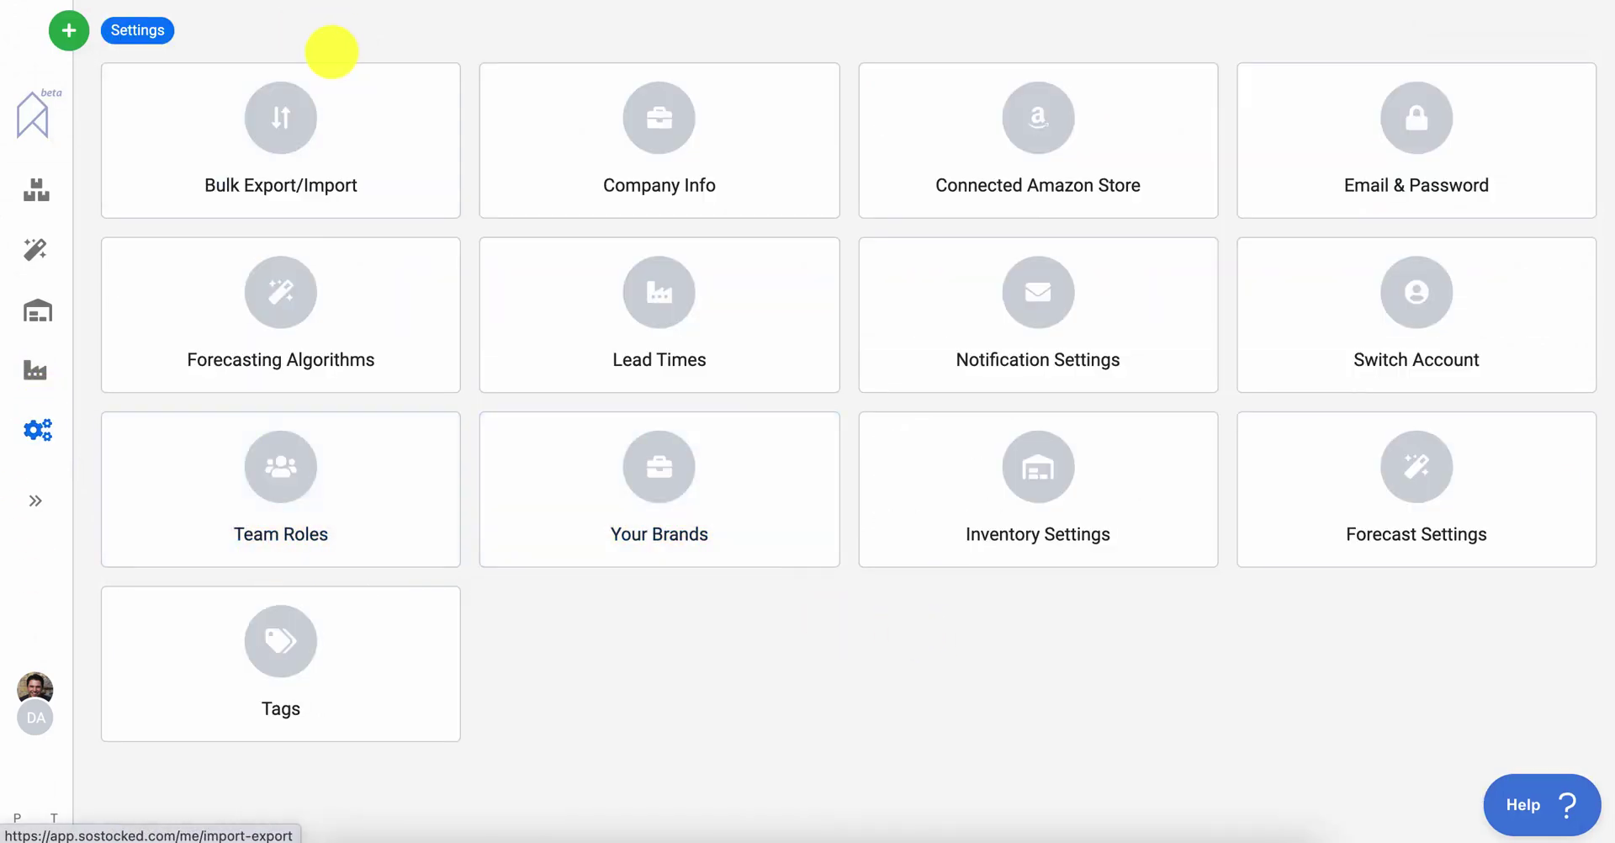
pyautogui.click(332, 51)
pyautogui.scroll(-10, 750, 446)
pyautogui.scroll(2, 750, 446)
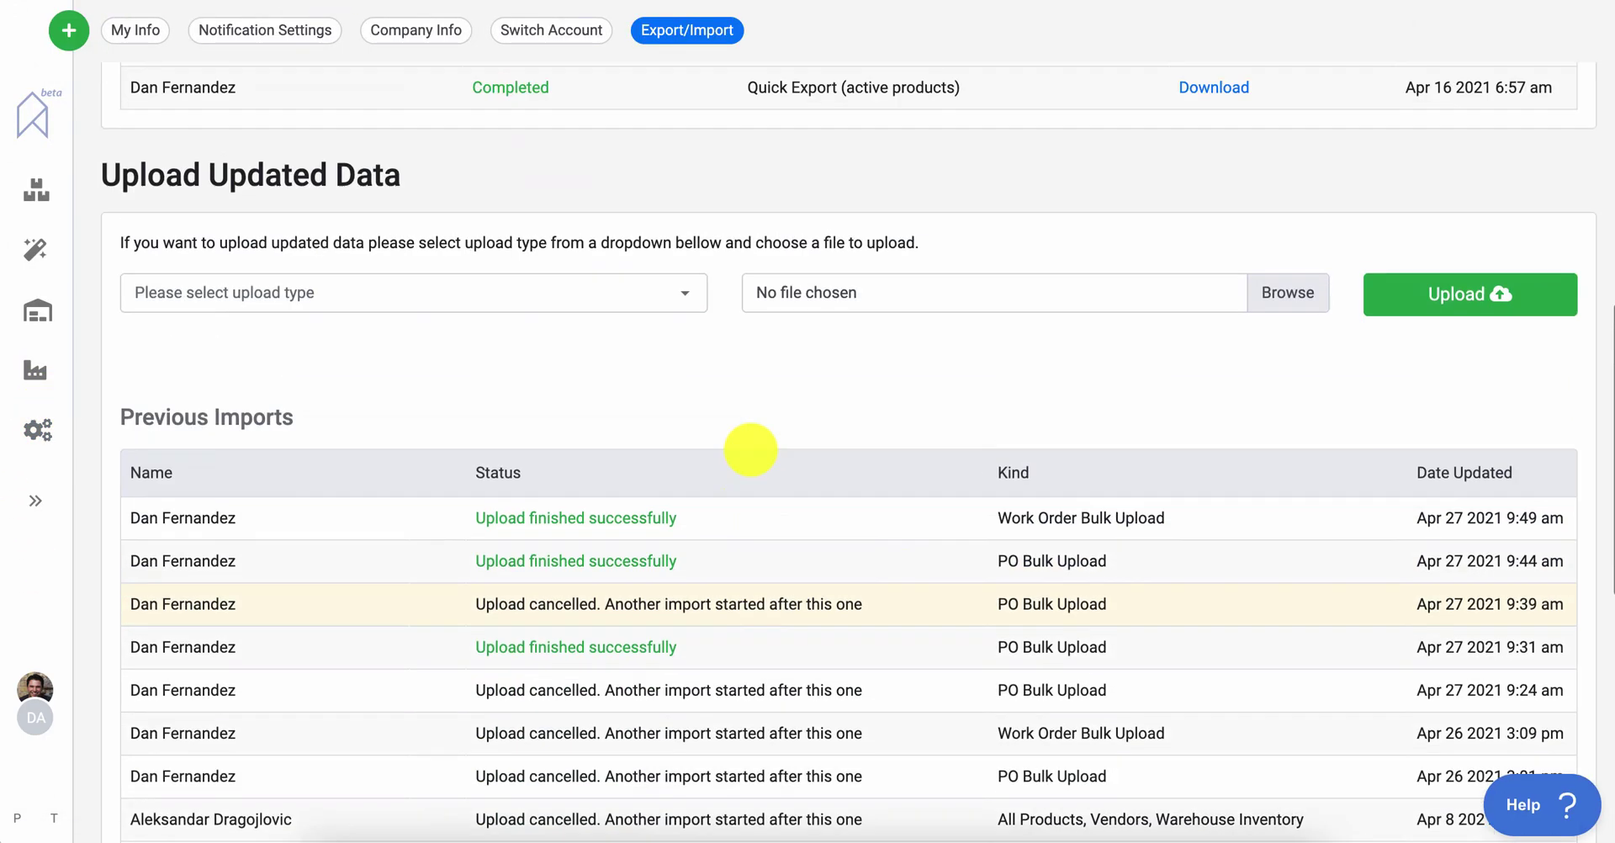
pyautogui.click(253, 296)
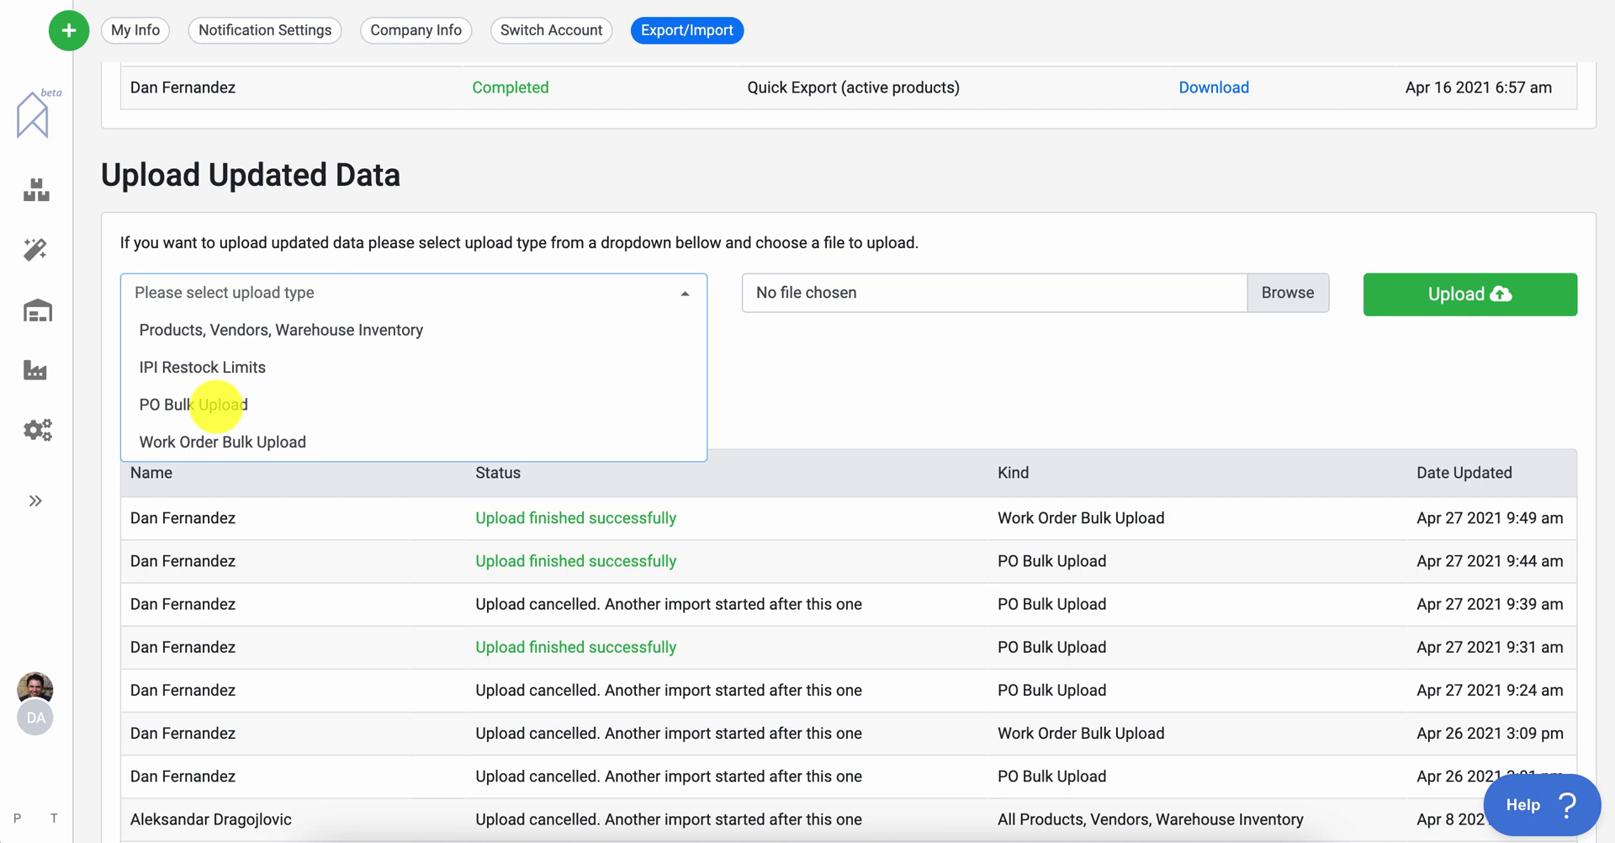
pyautogui.click(870, 432)
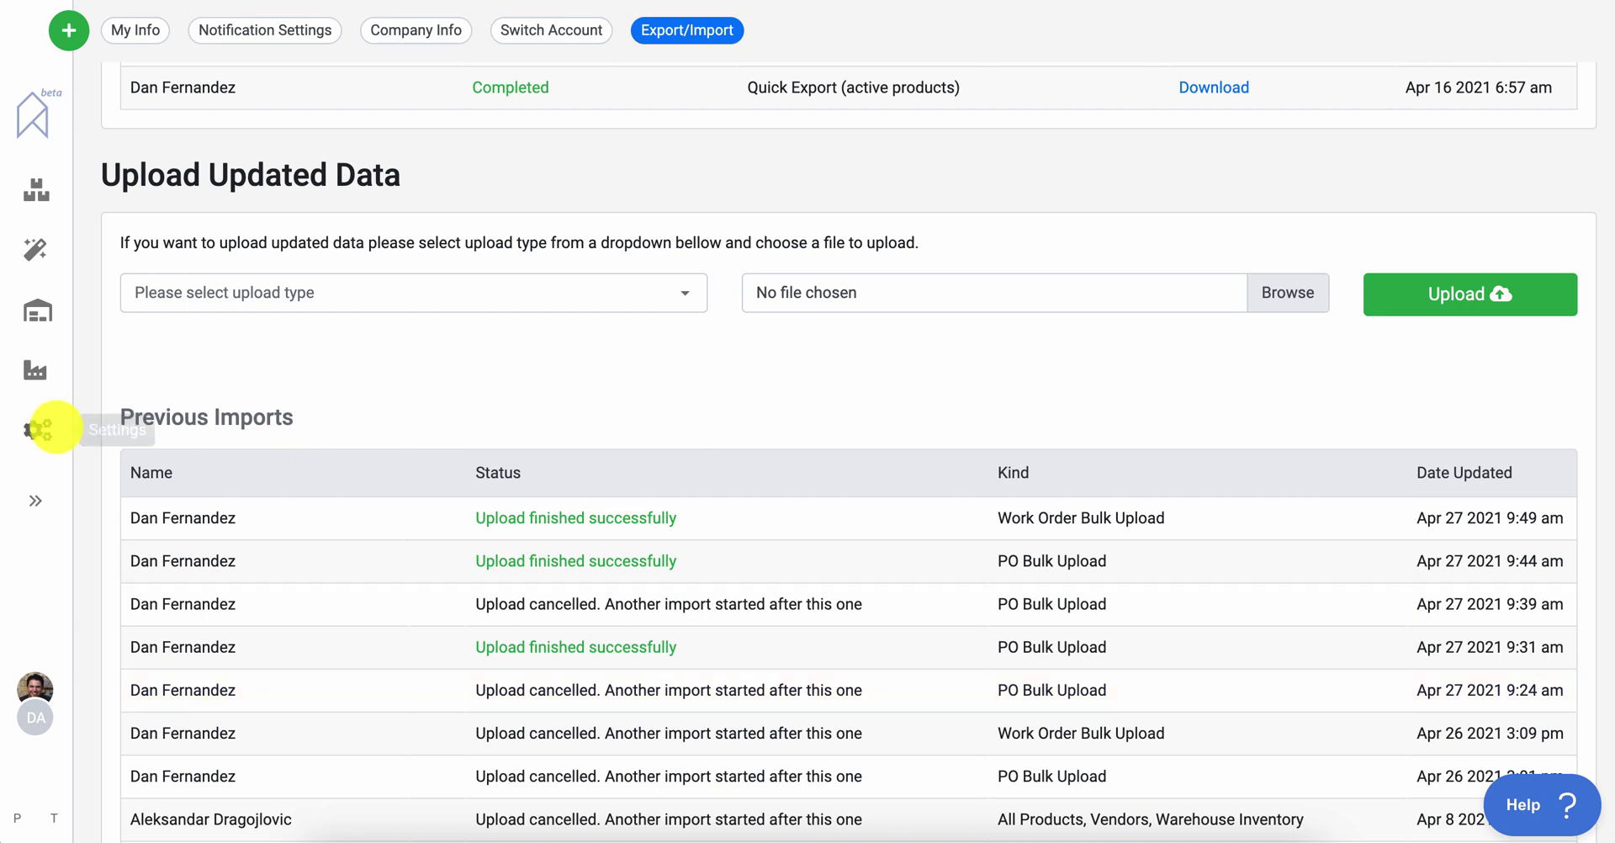
pyautogui.click(39, 428)
pyautogui.click(319, 145)
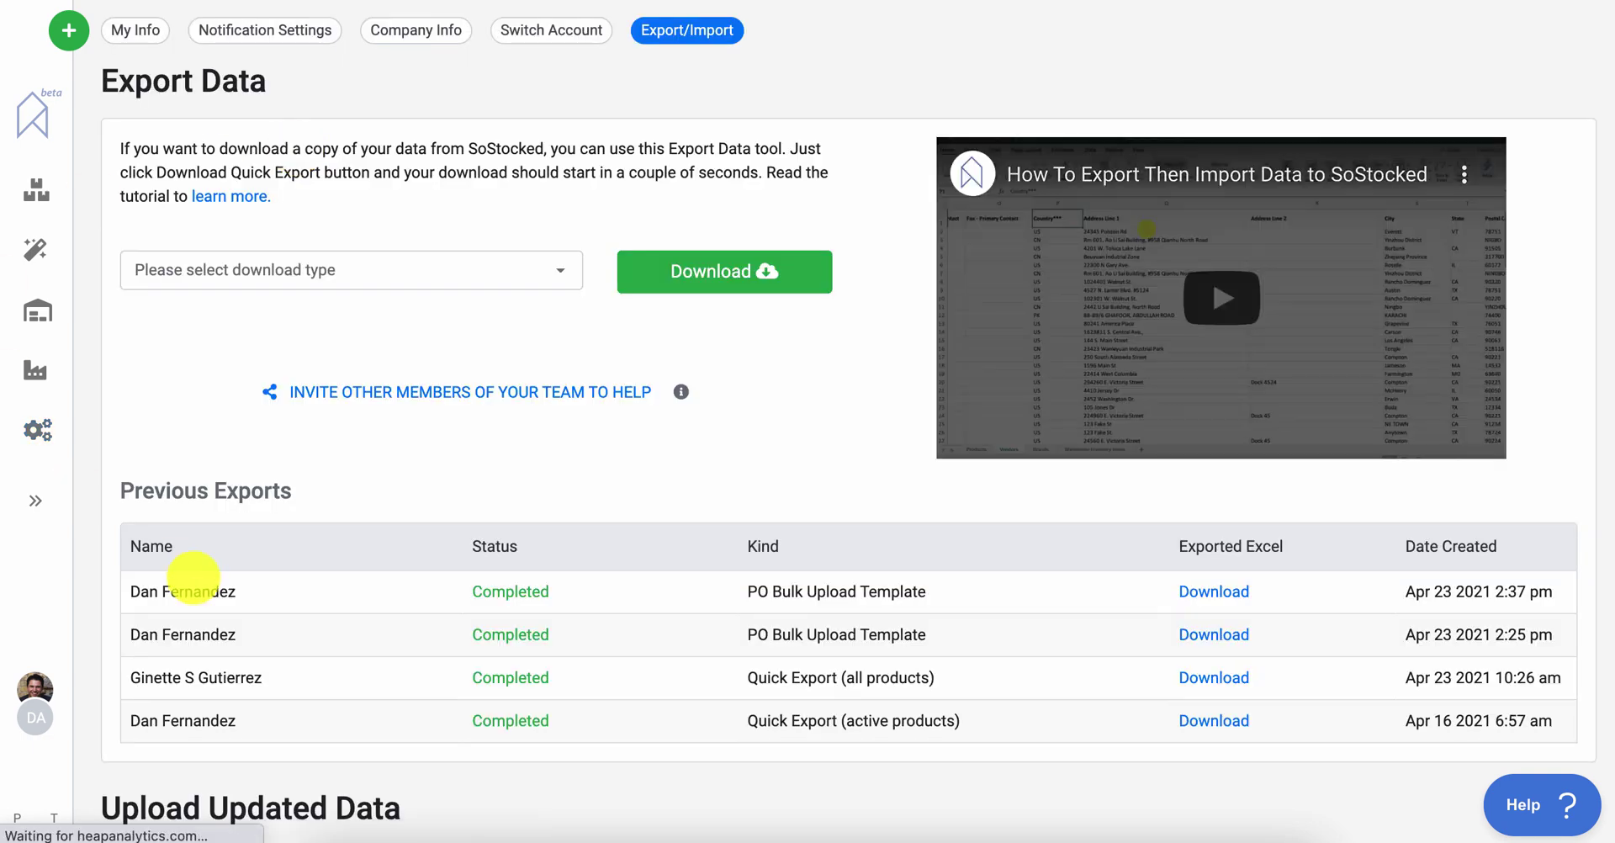
pyautogui.click(35, 370)
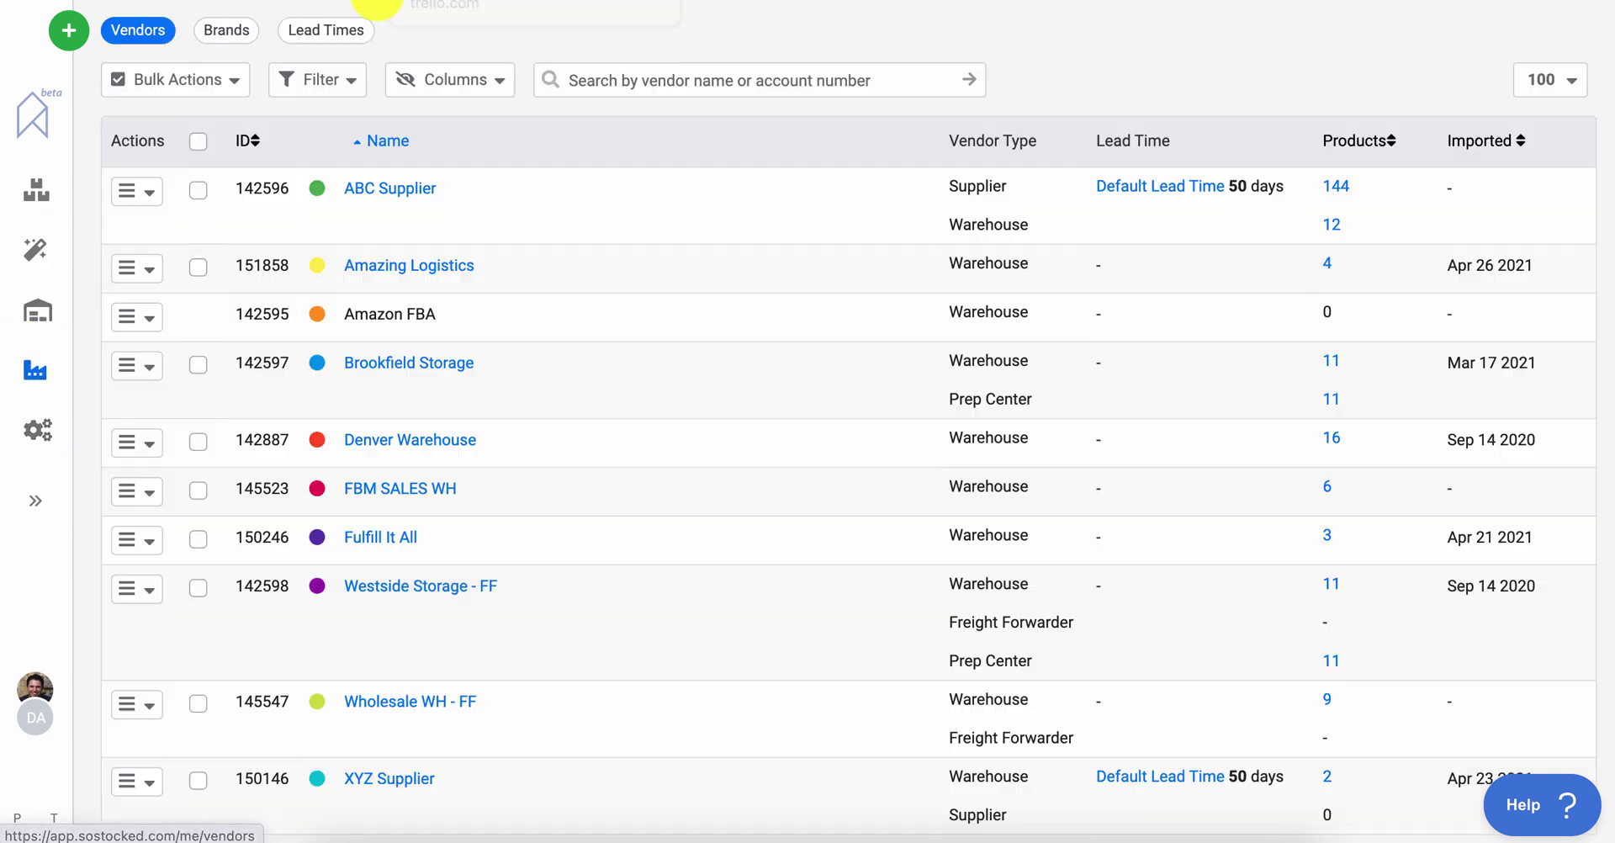
pyautogui.click(363, 31)
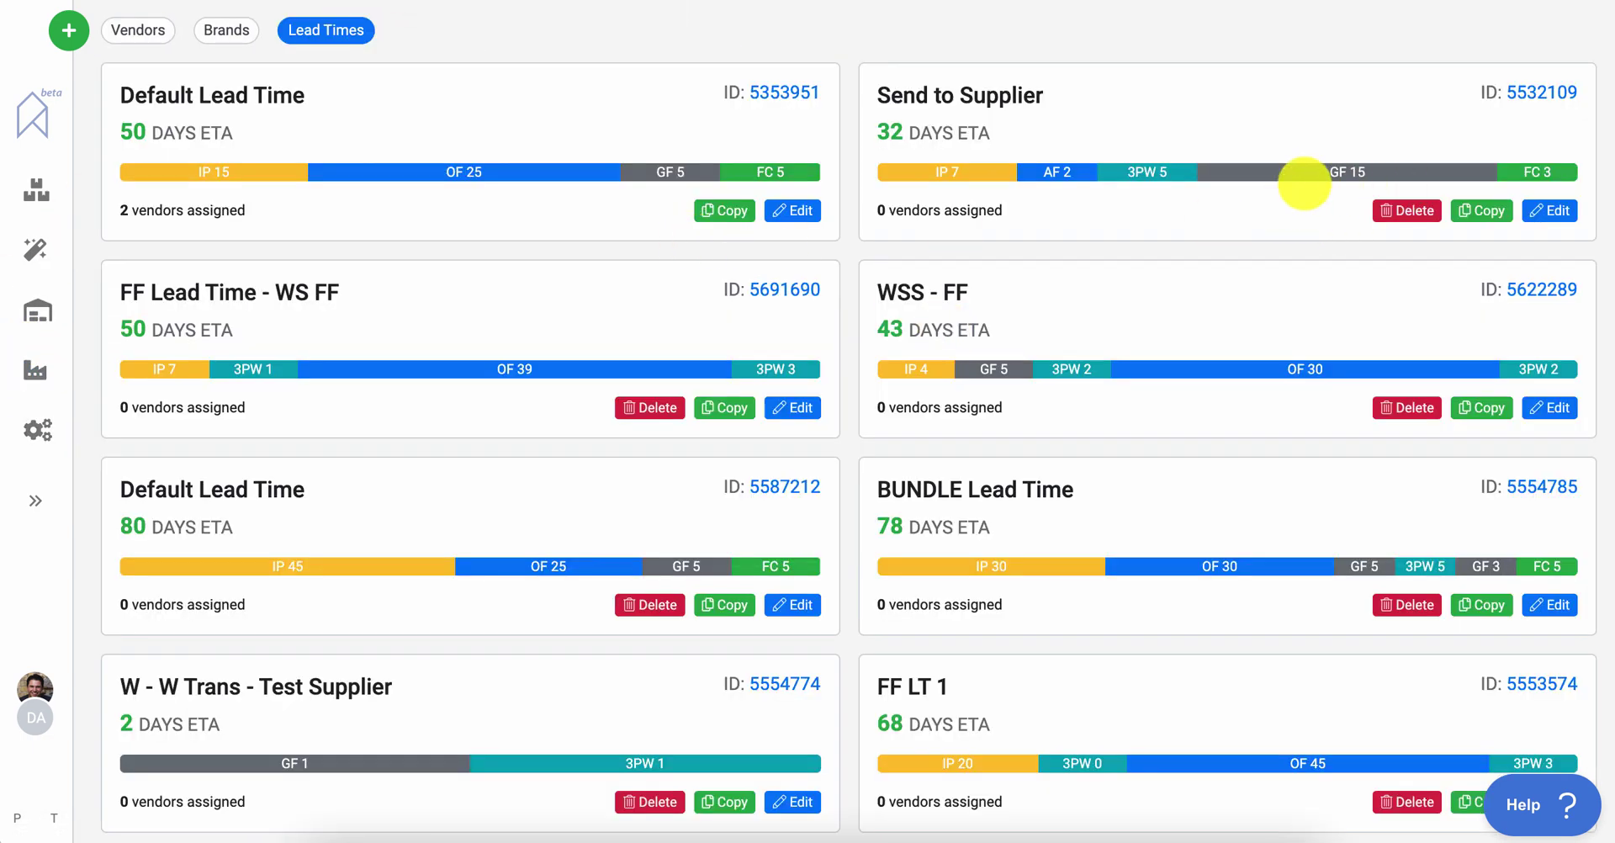
pyautogui.click(1557, 211)
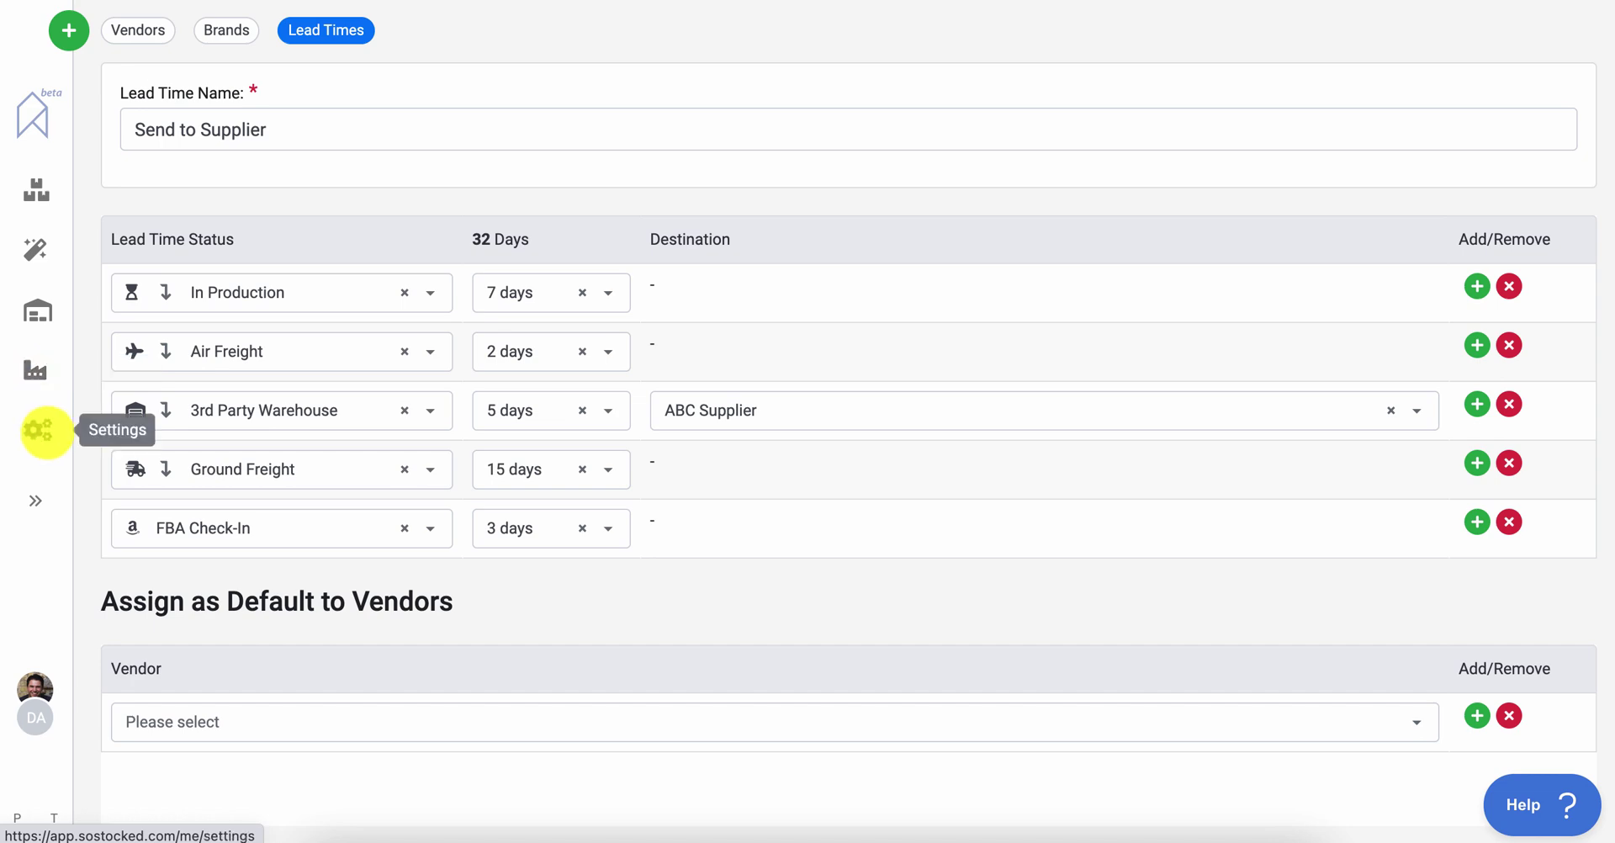
pyautogui.click(47, 431)
pyautogui.click(260, 171)
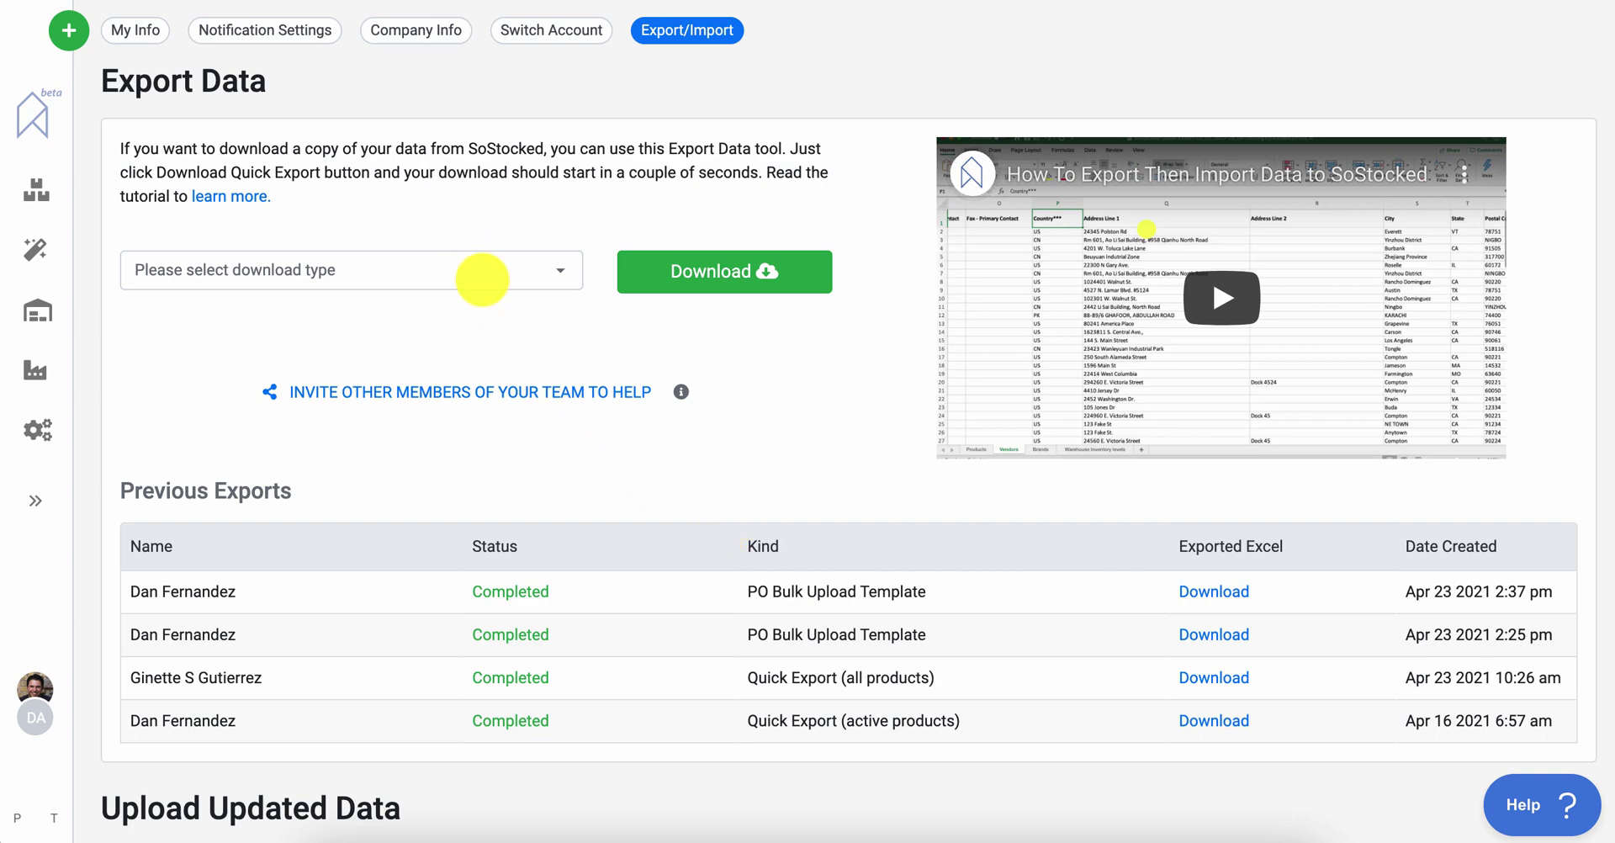
# - Download the Work Order Bulk Upload Template as an .xlsx file and open it
pyautogui.click(478, 272)
pyautogui.click(197, 480)
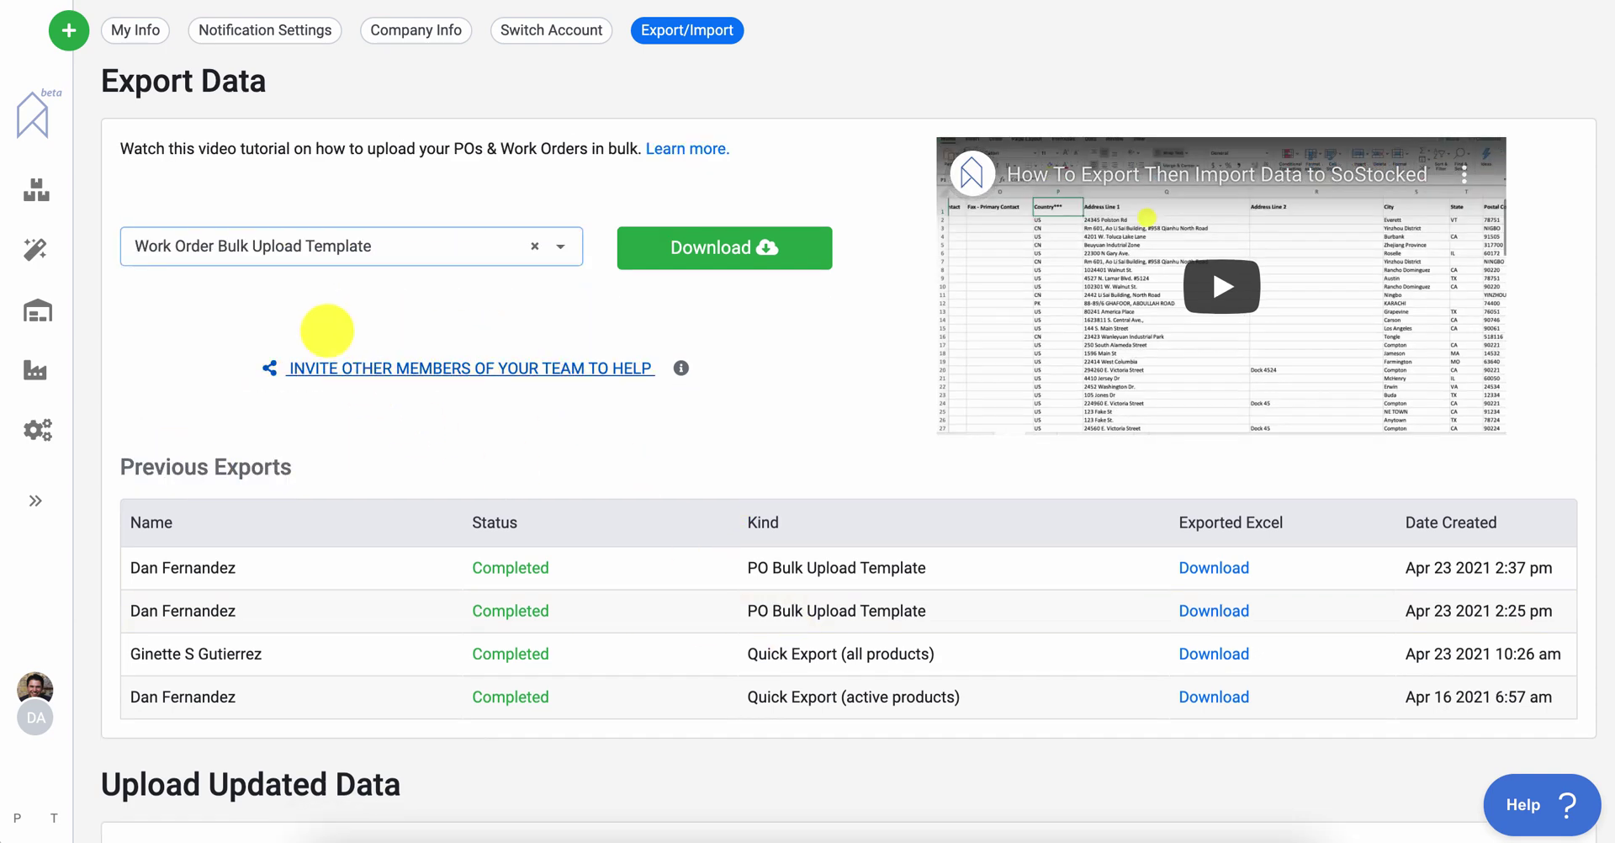
pyautogui.click(690, 251)
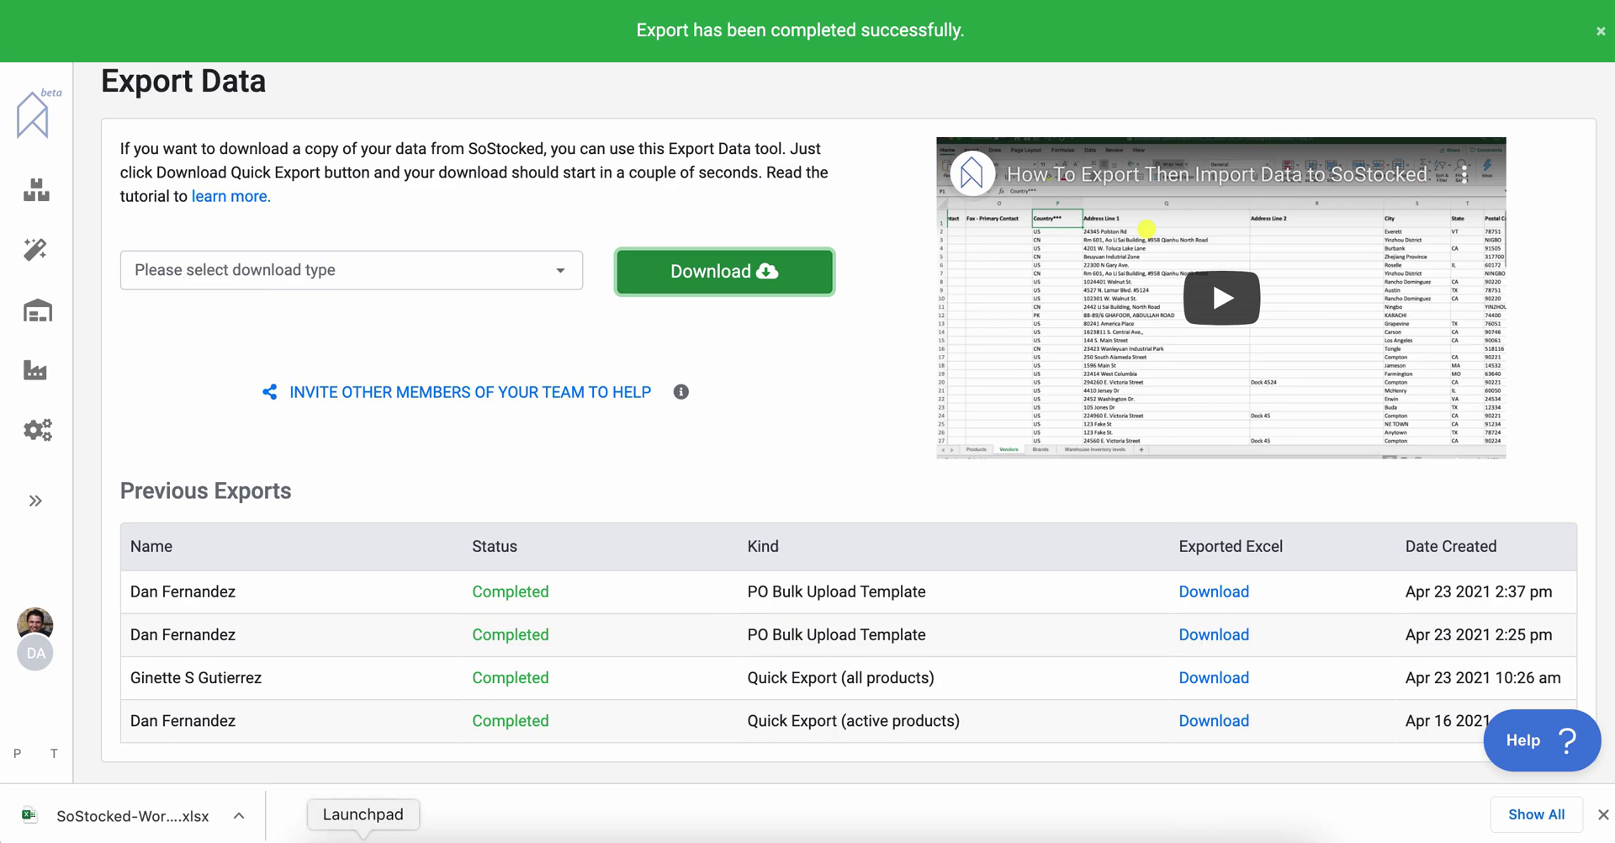
pyautogui.click(133, 814)
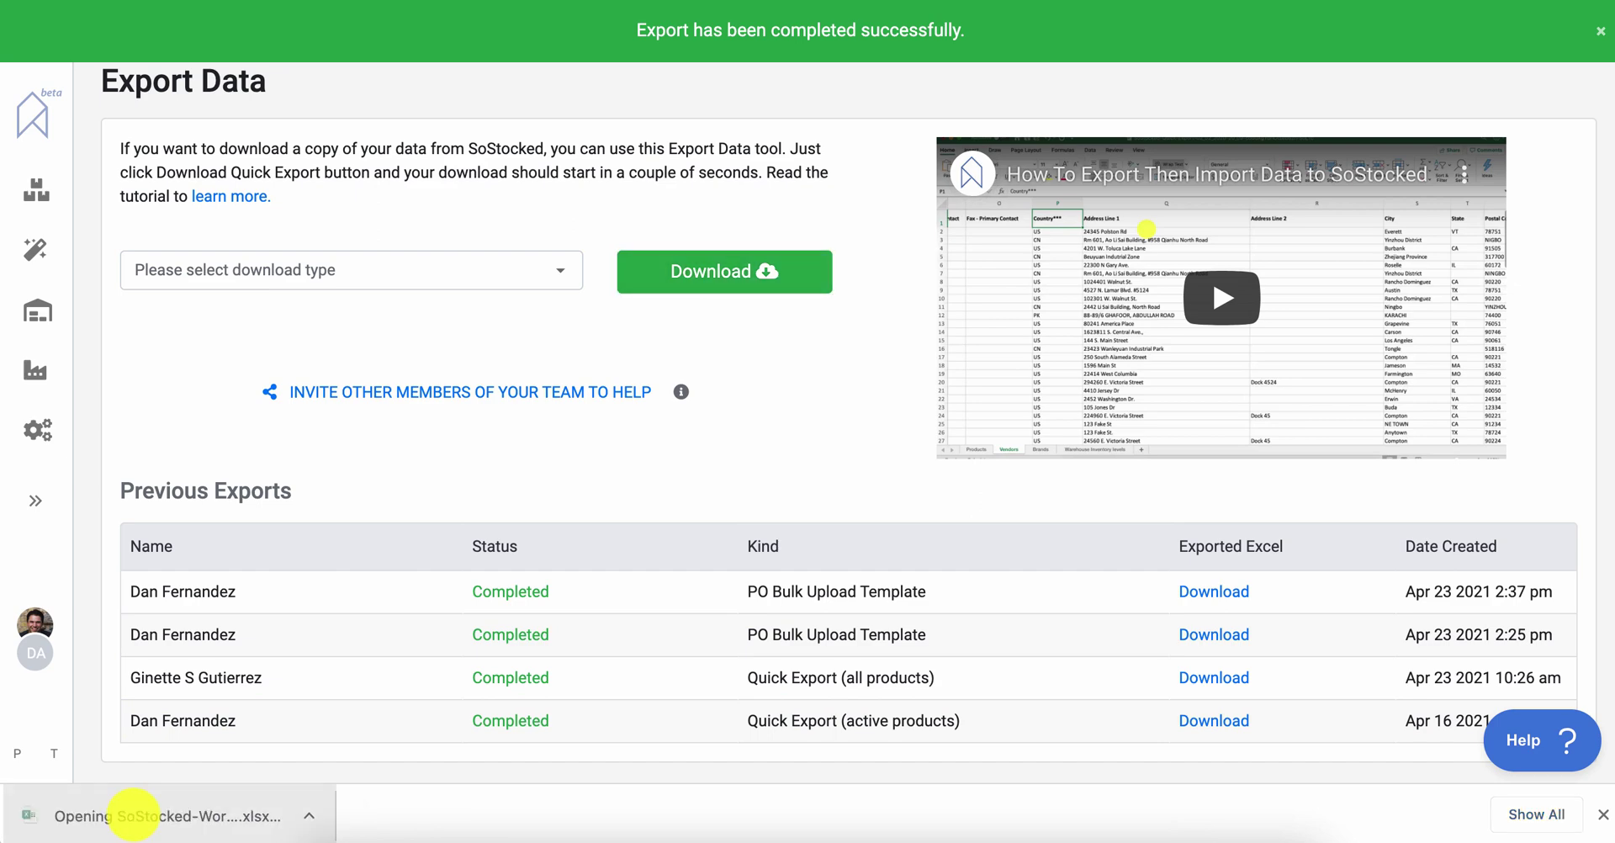
# - Maximize Excel and review the row 2 examples: WO number, Activate WO, date, warehouse, ASIN, quantity, lead time ID
pyautogui.doubleClick(714, 72)
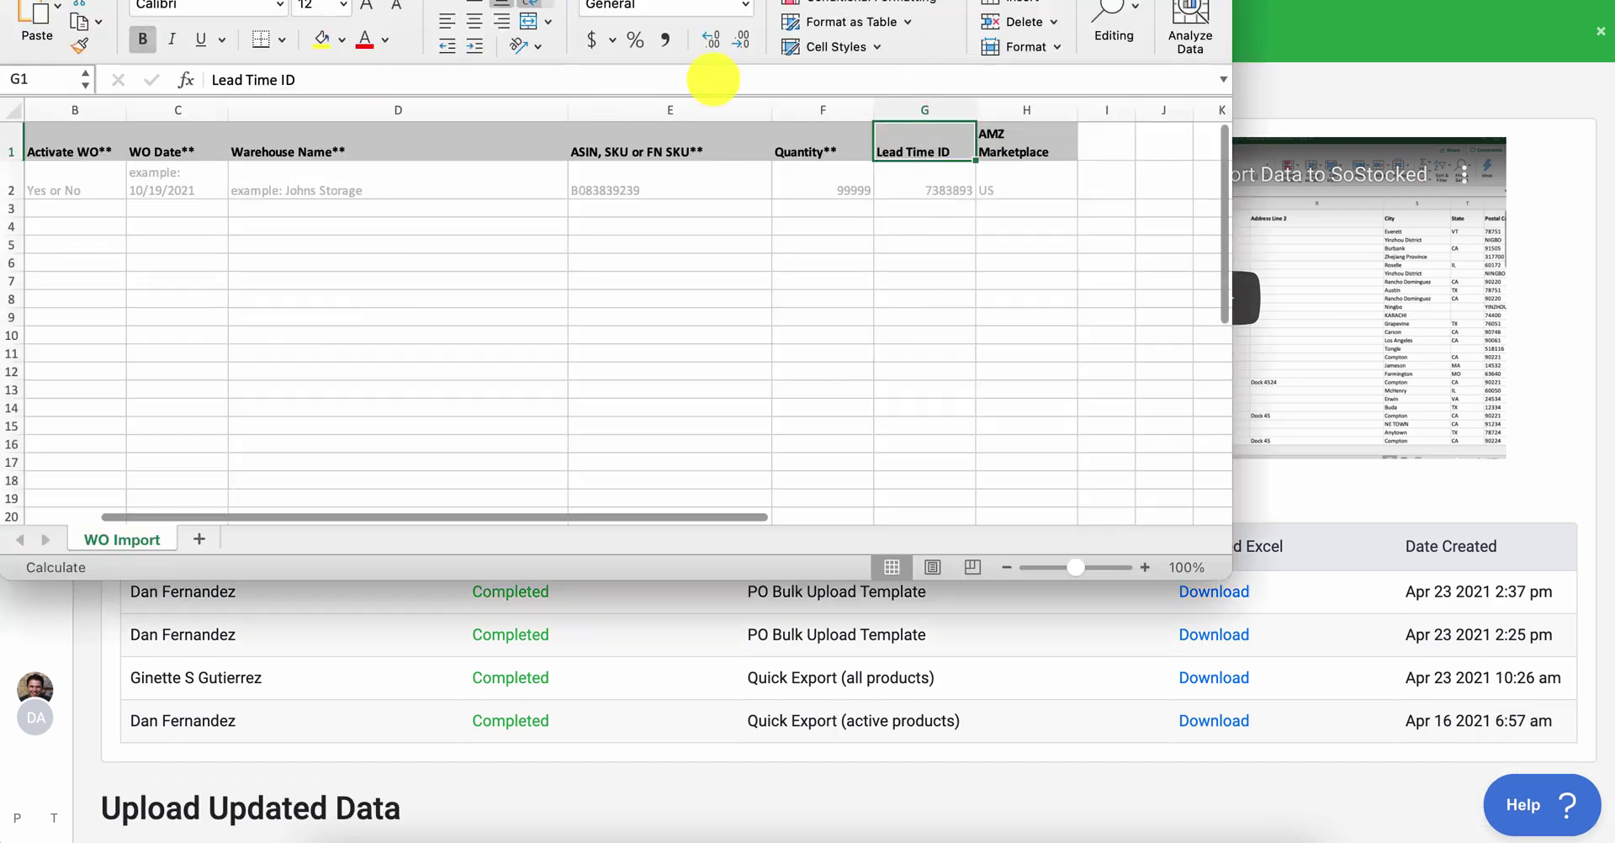
pyautogui.hscroll(-3, 468, 259)
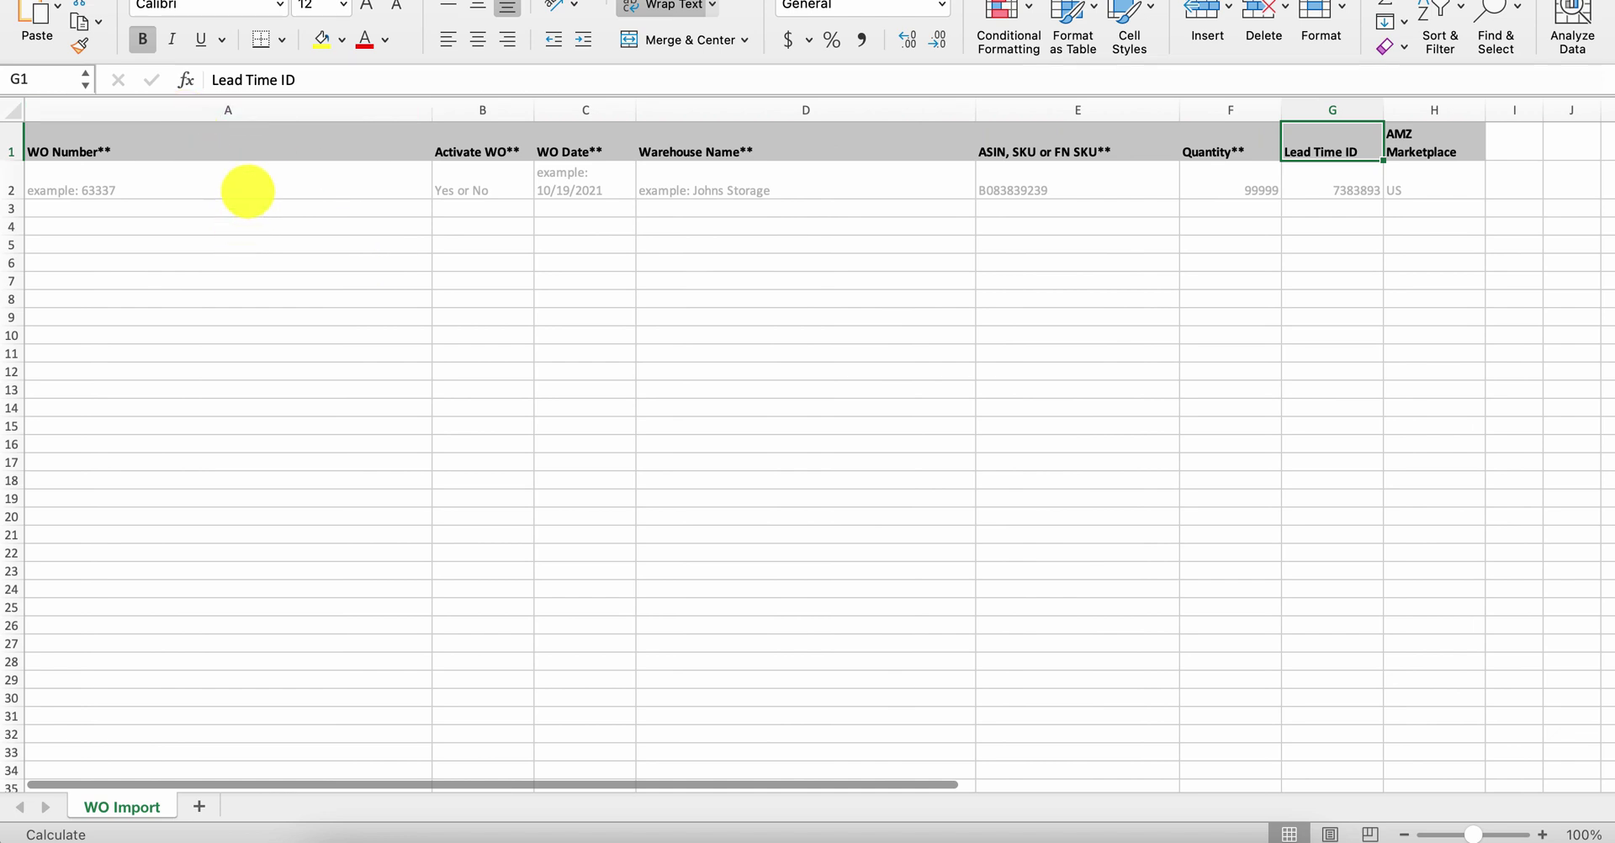
pyautogui.click(245, 187)
pyautogui.click(464, 192)
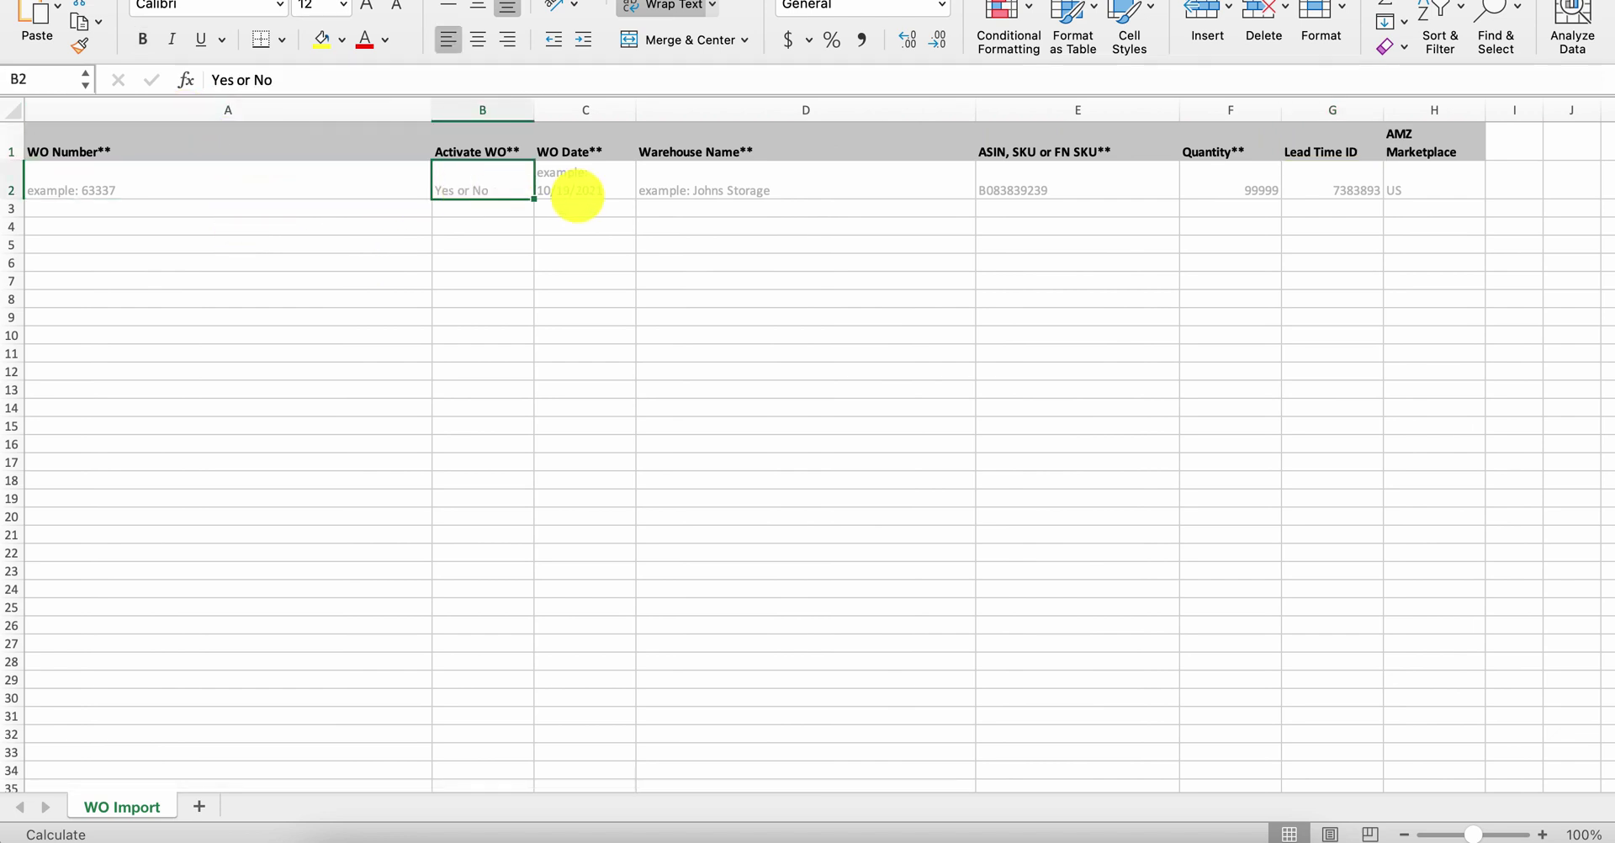
pyautogui.click(580, 188)
pyautogui.click(697, 188)
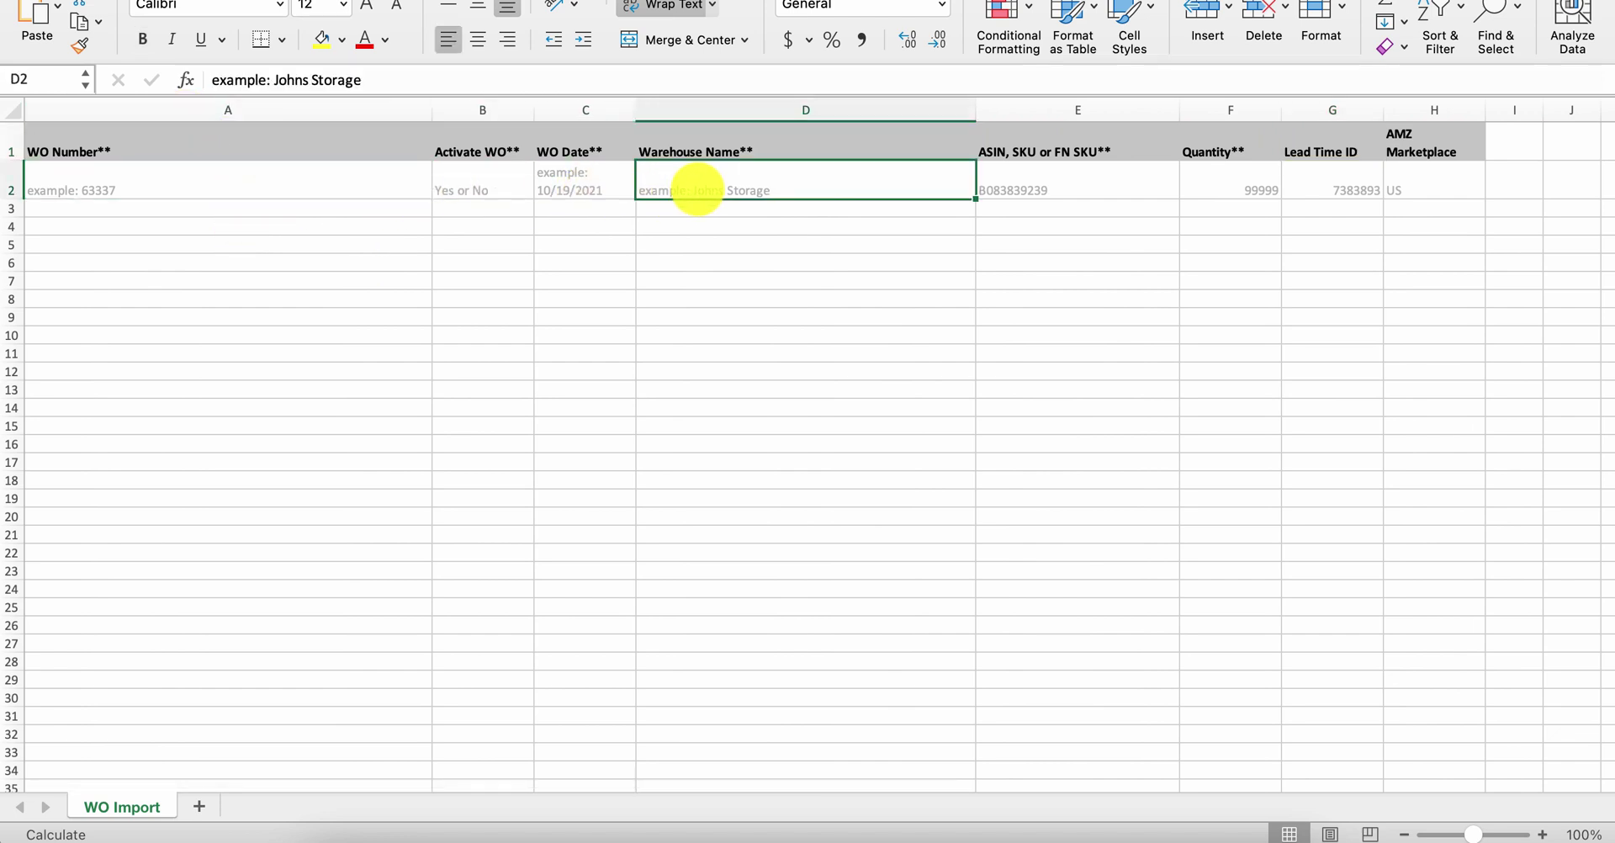
pyautogui.click(1062, 184)
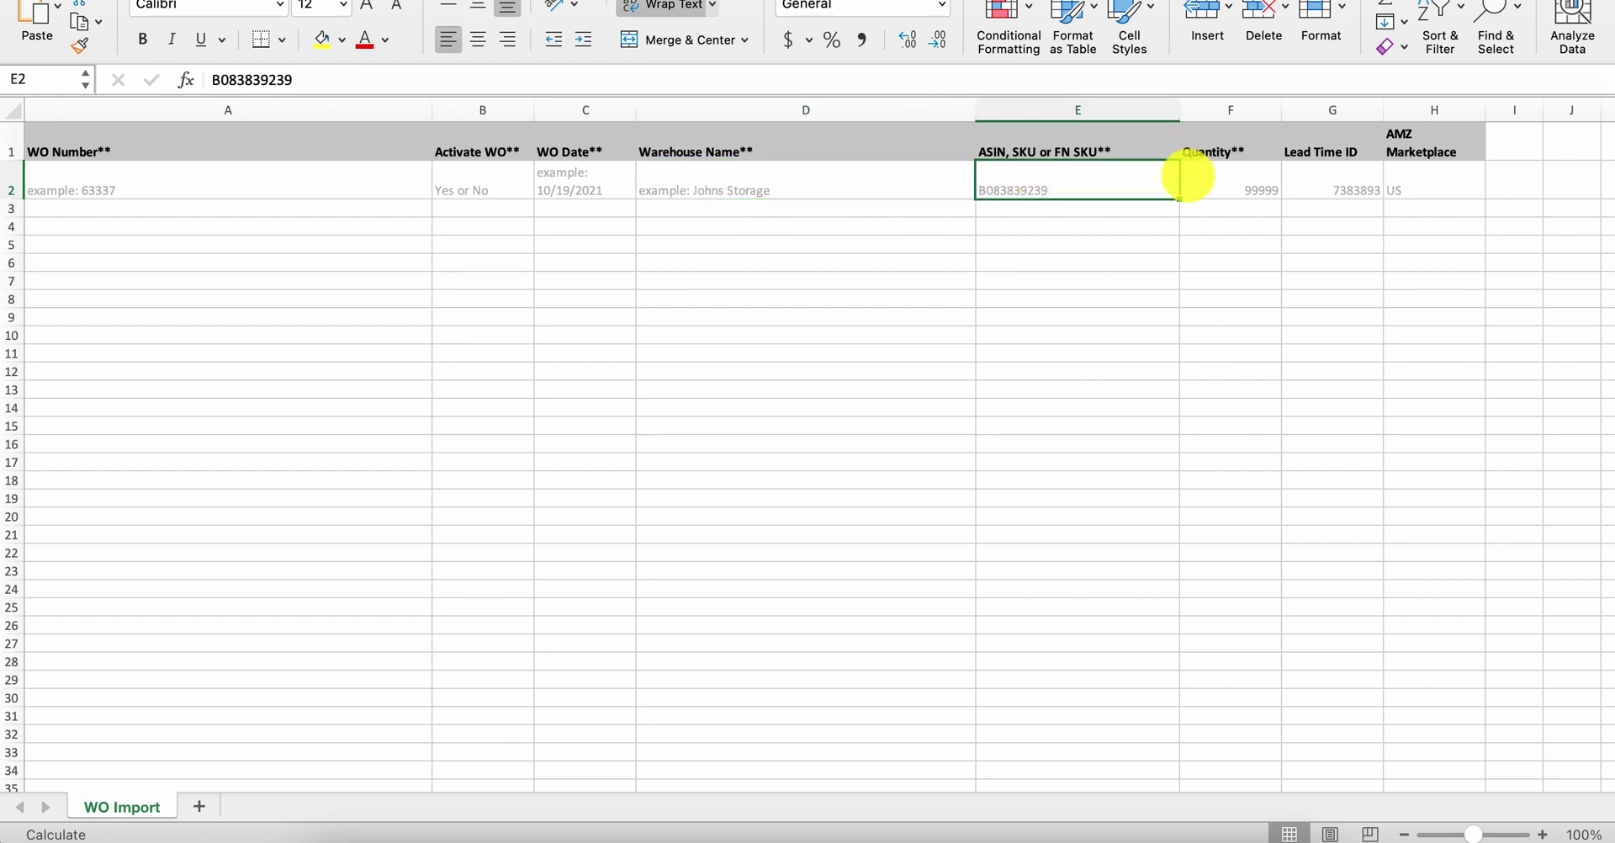
pyautogui.click(1237, 182)
pyautogui.click(1340, 189)
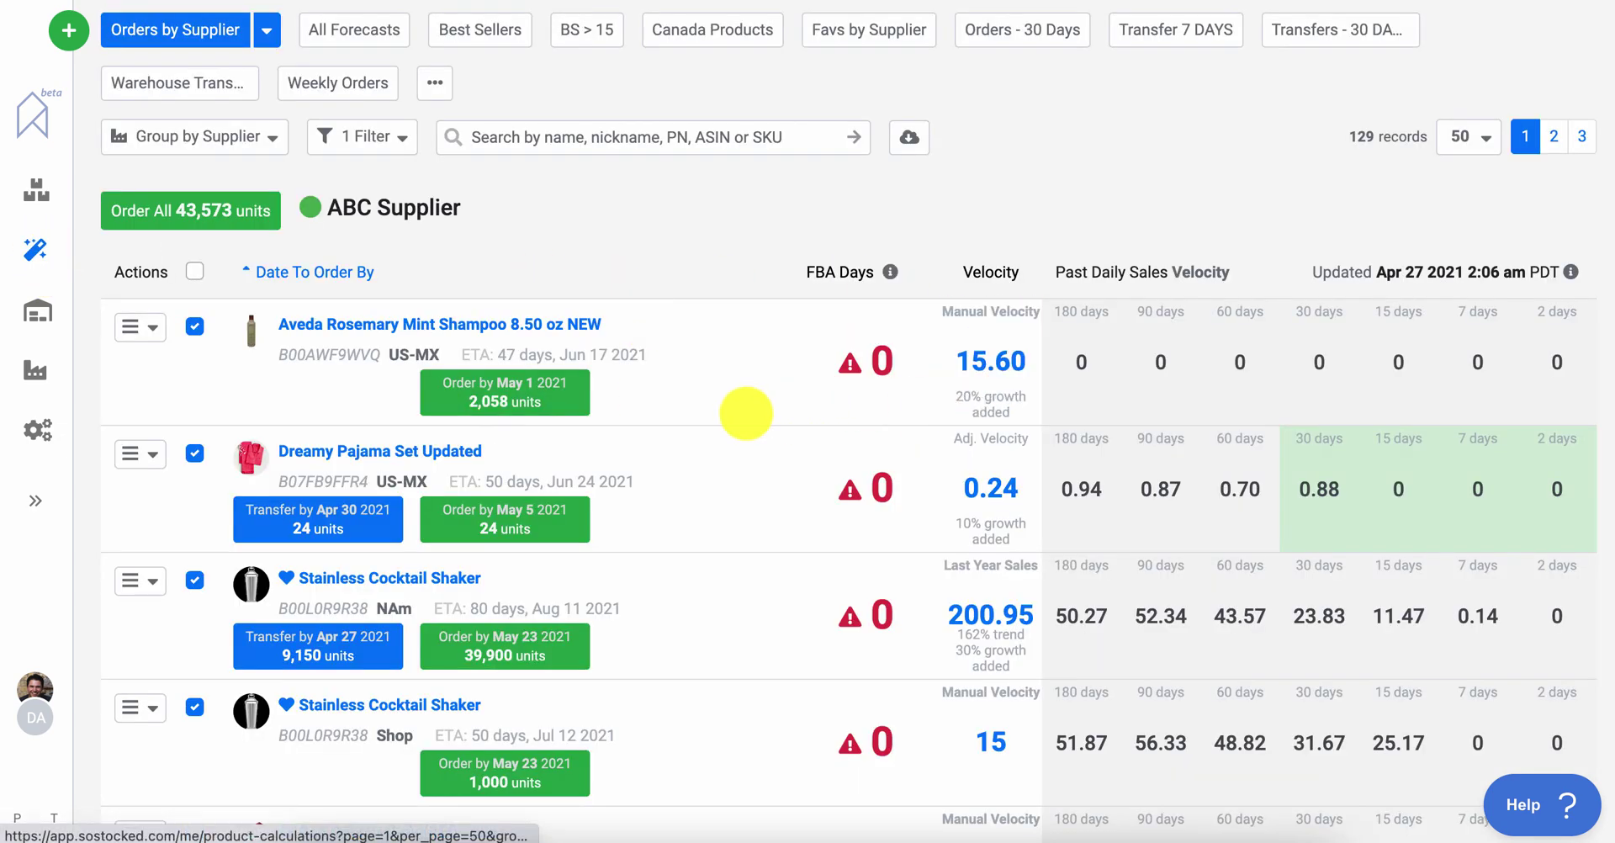
# - Expand the Aveda Rosemary Mint Shampoo forecast details and check its 15-day Transfer Time value
pyautogui.click(888, 370)
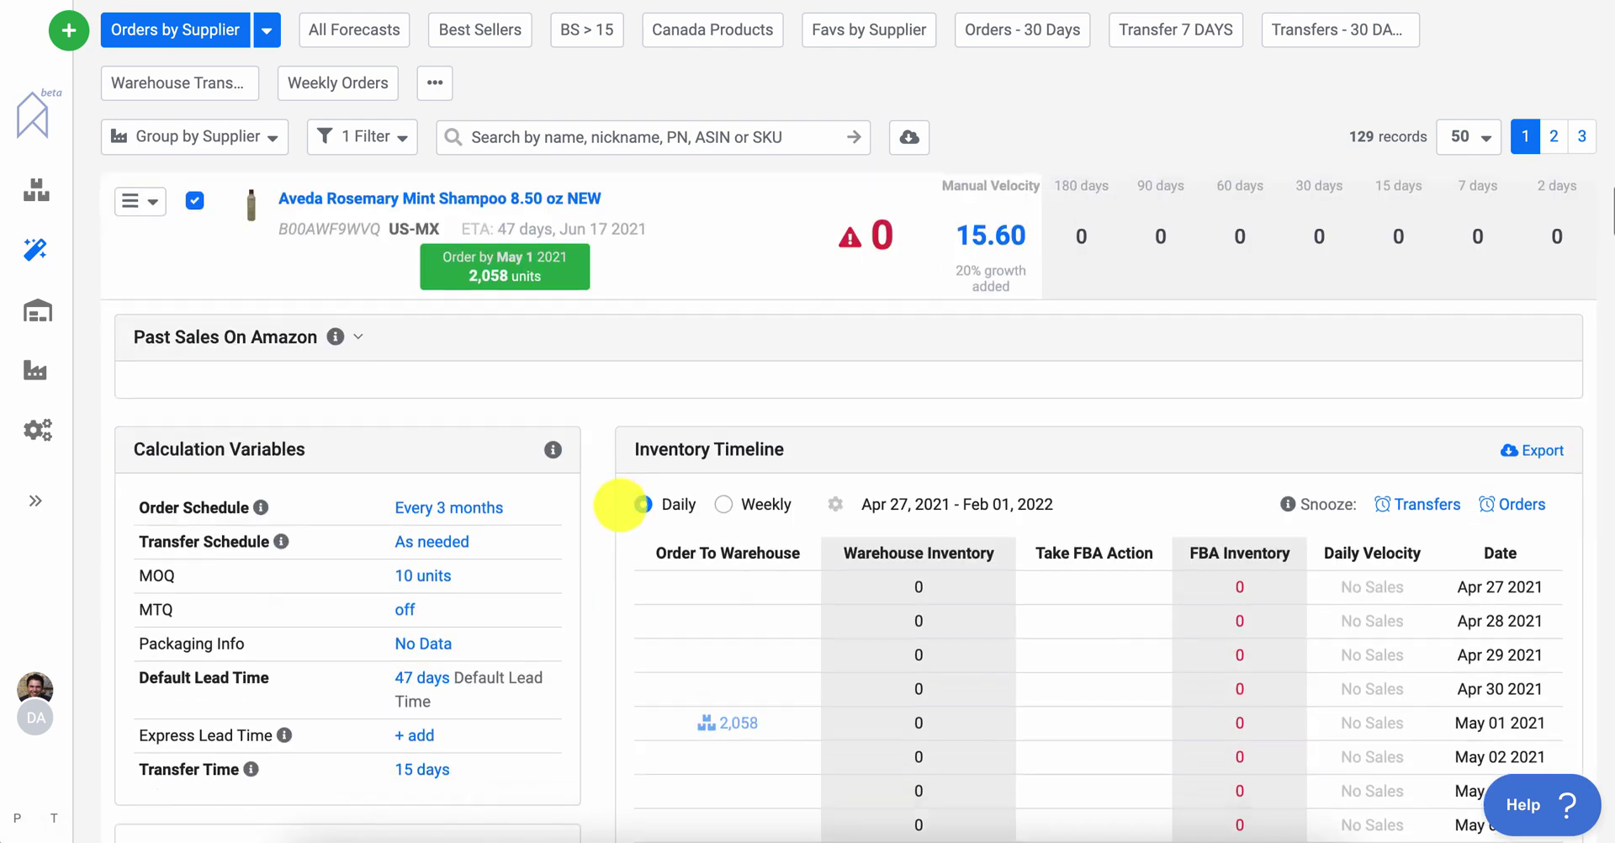
pyautogui.scroll(-3, 620, 505)
pyautogui.scroll(-5, 620, 504)
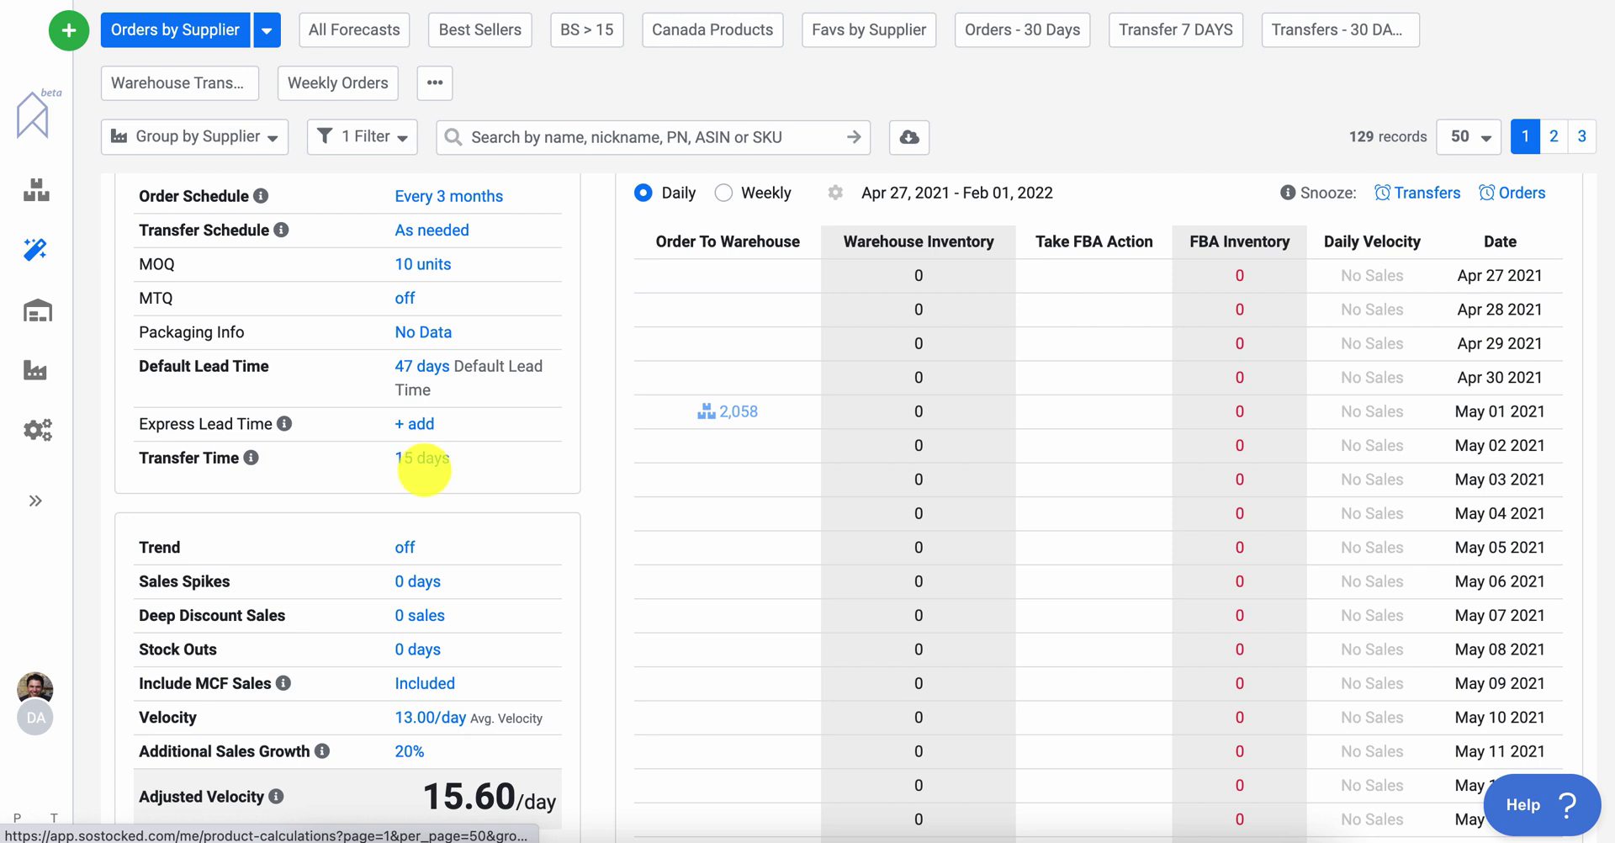
pyautogui.click(424, 463)
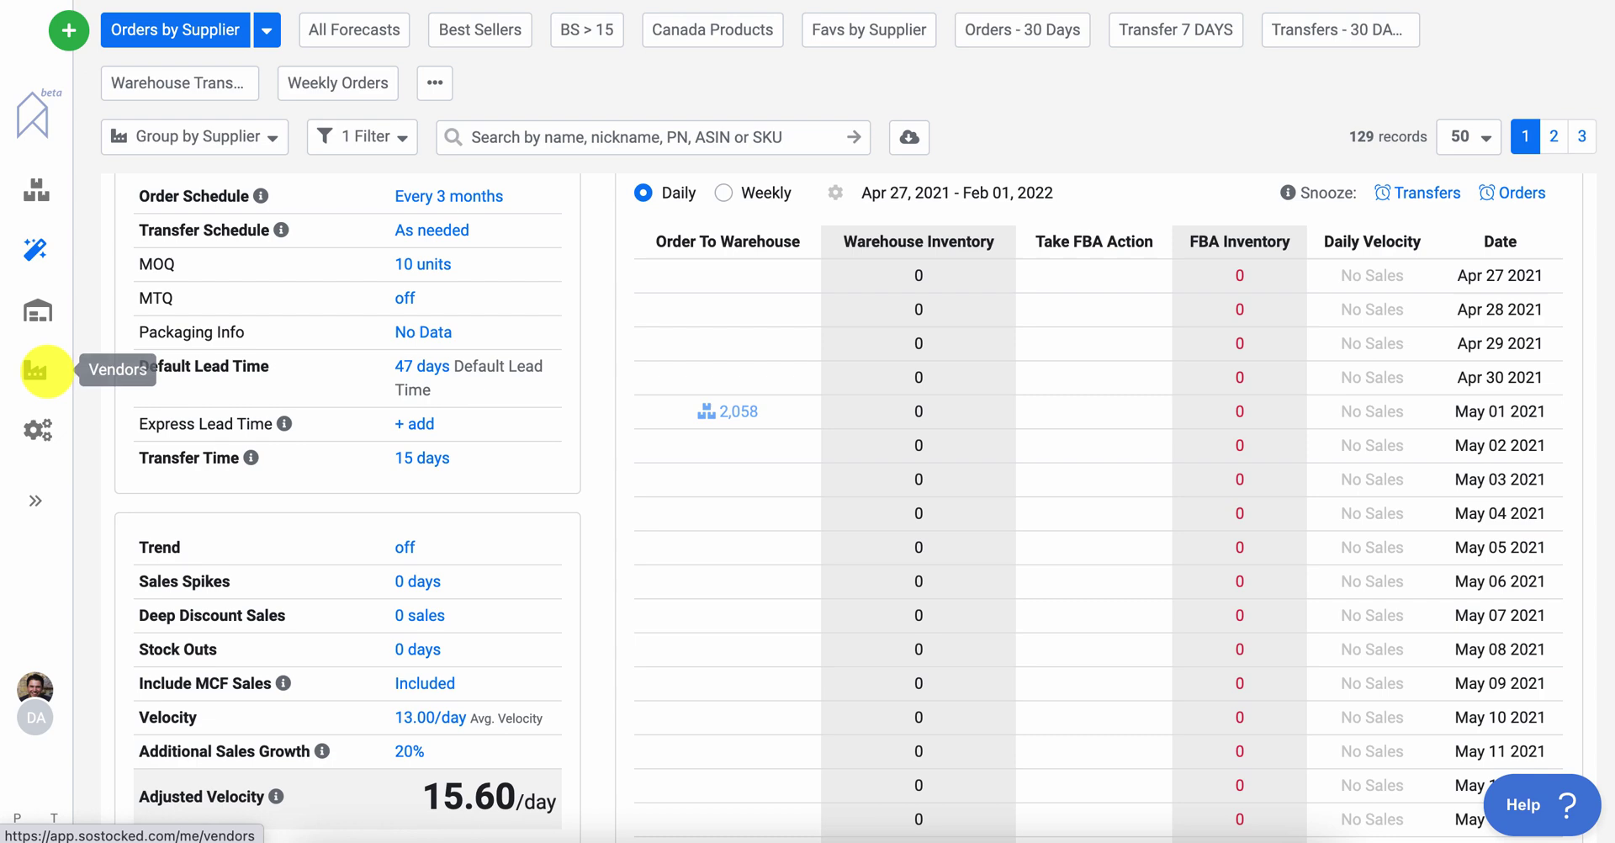
# - View the Vendors lead time cards, then go to Settings' Bulk Export/Import page's Upload Updated Data section
pyautogui.click(35, 370)
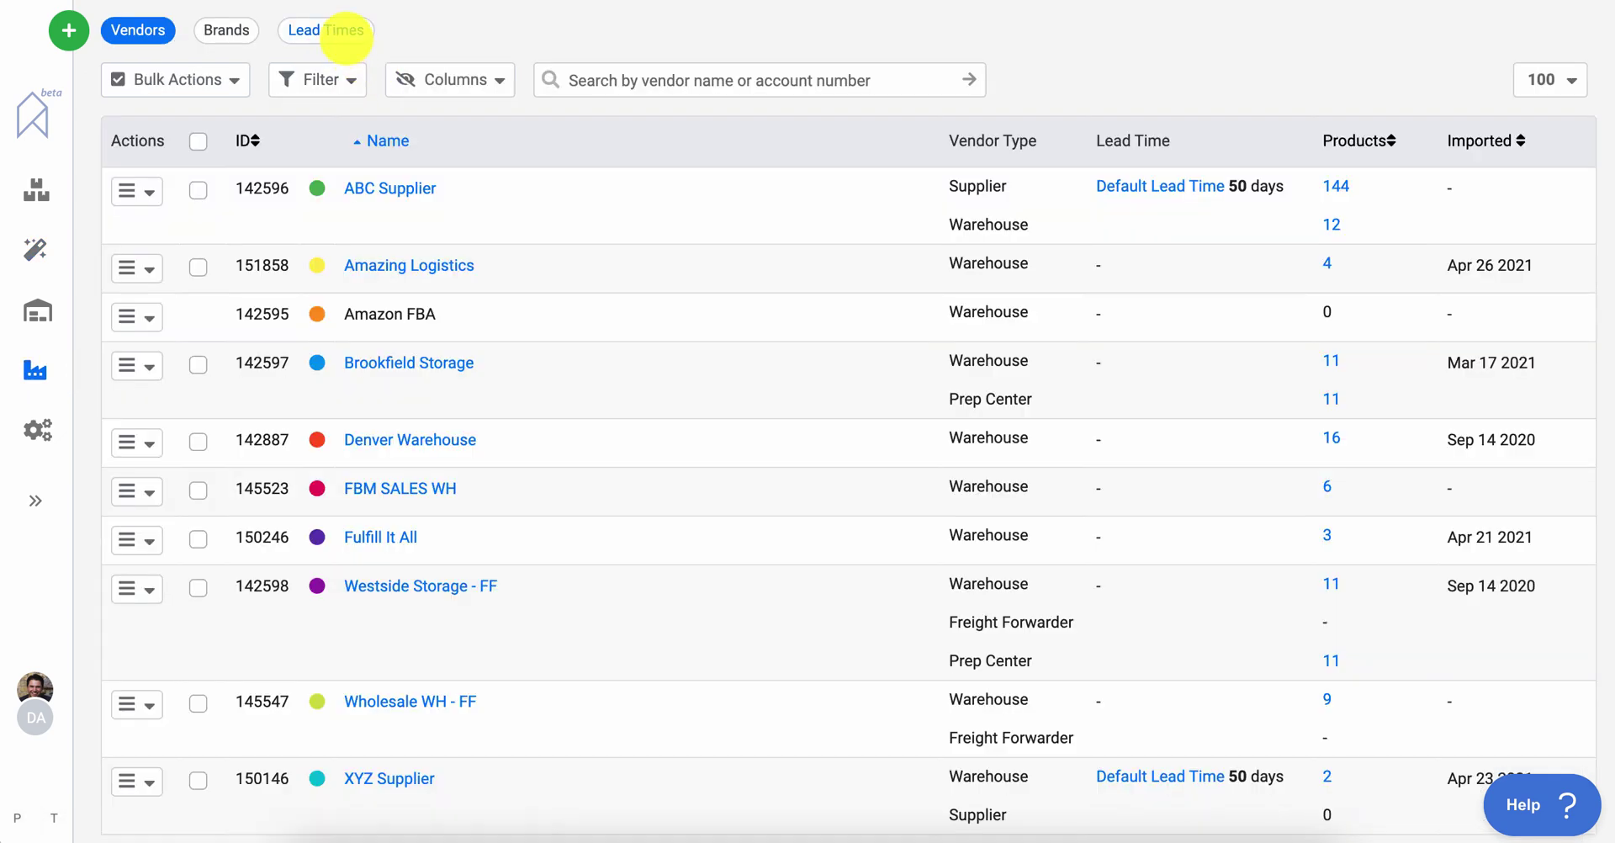
pyautogui.click(345, 30)
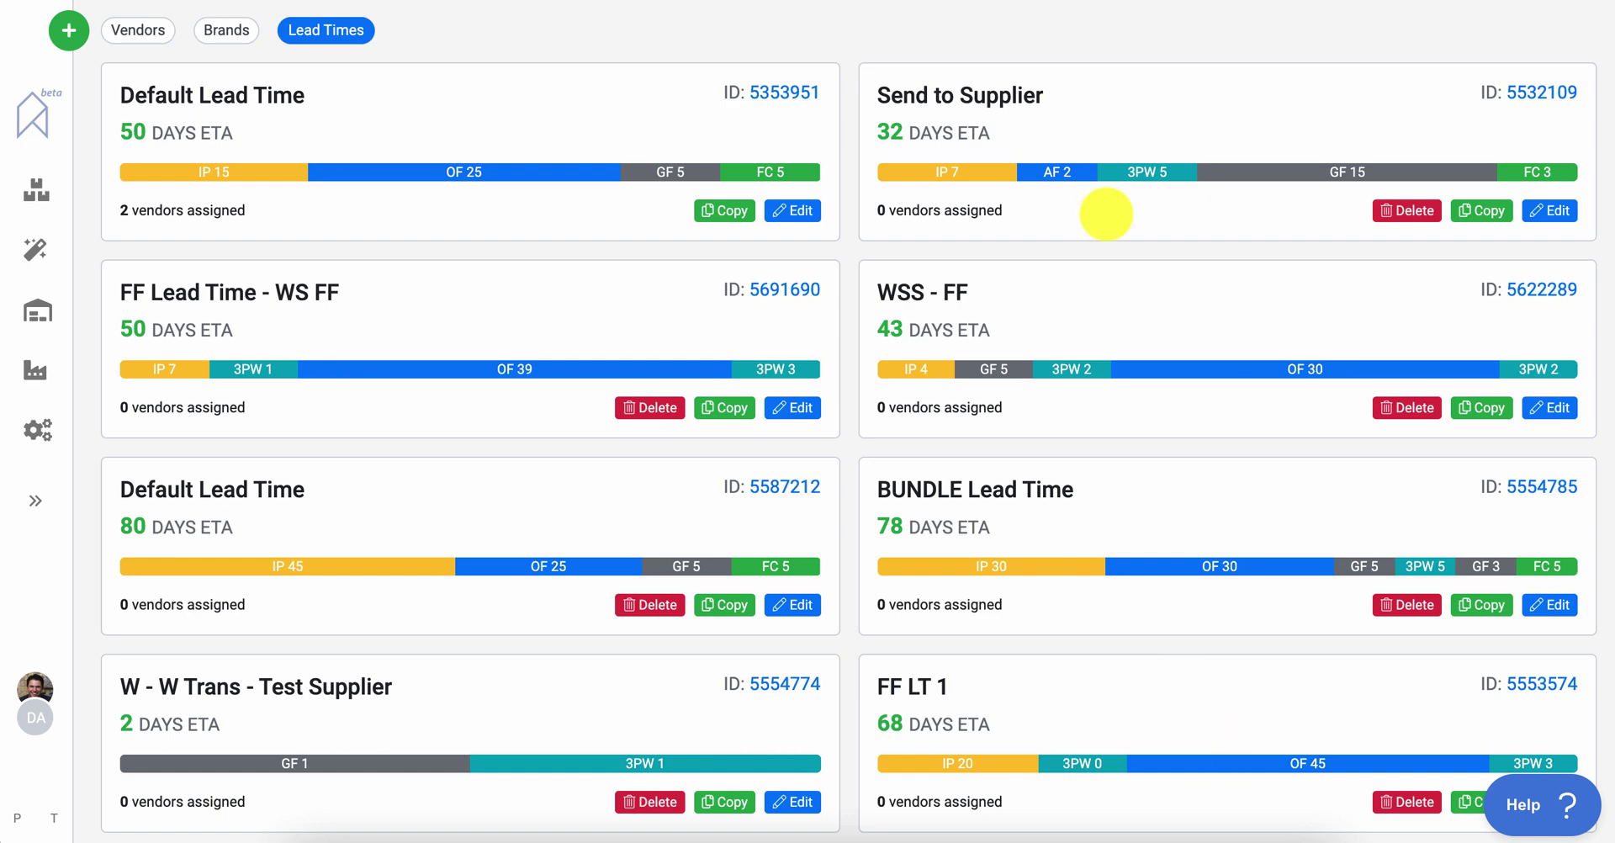
pyautogui.click(37, 430)
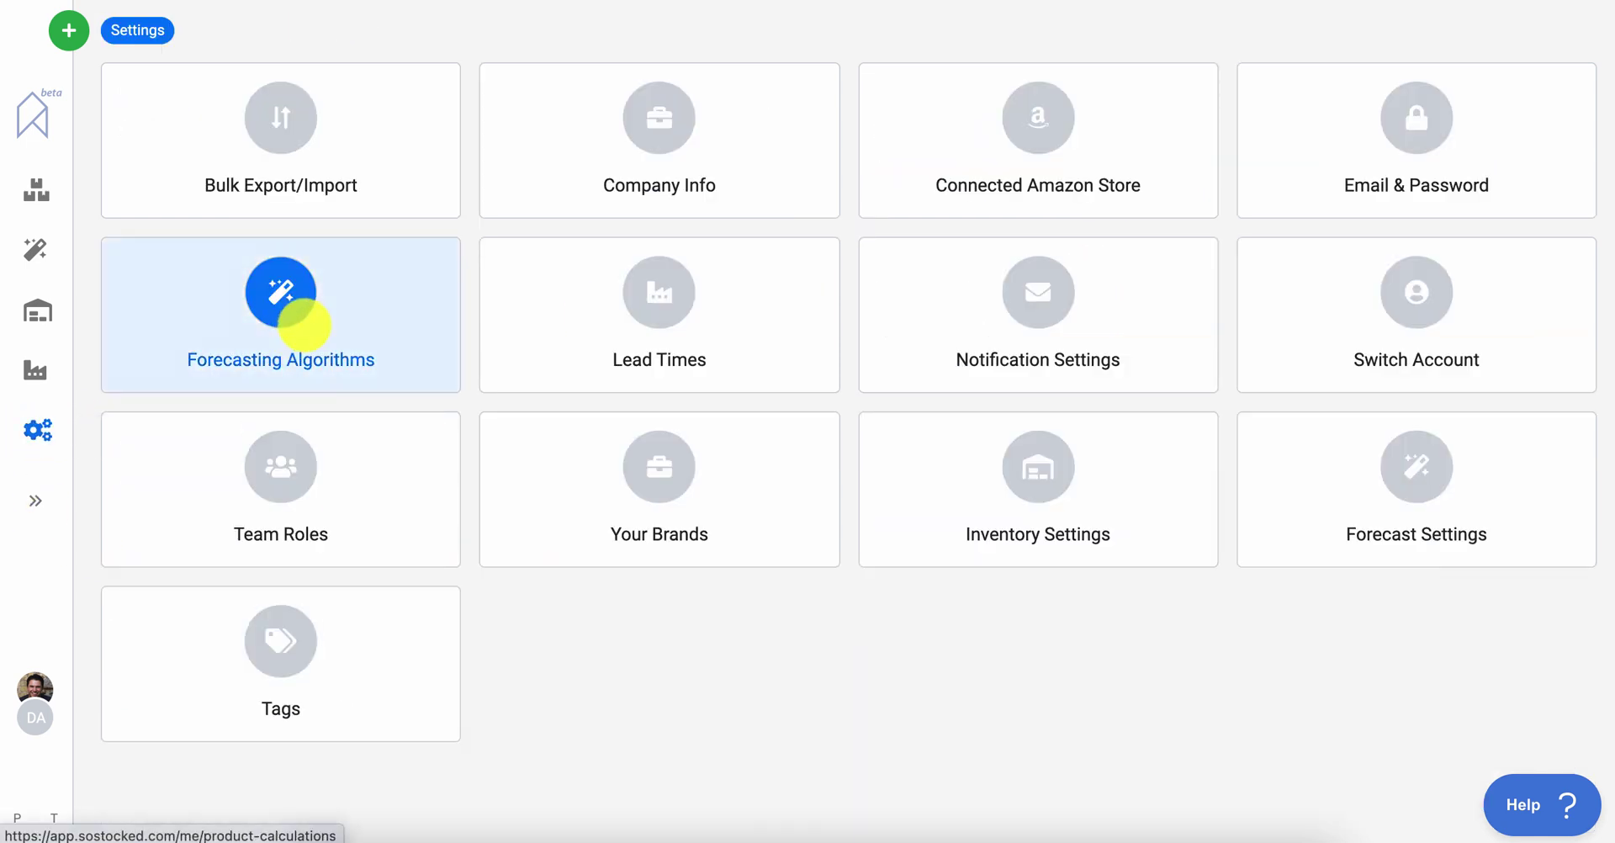
pyautogui.click(275, 181)
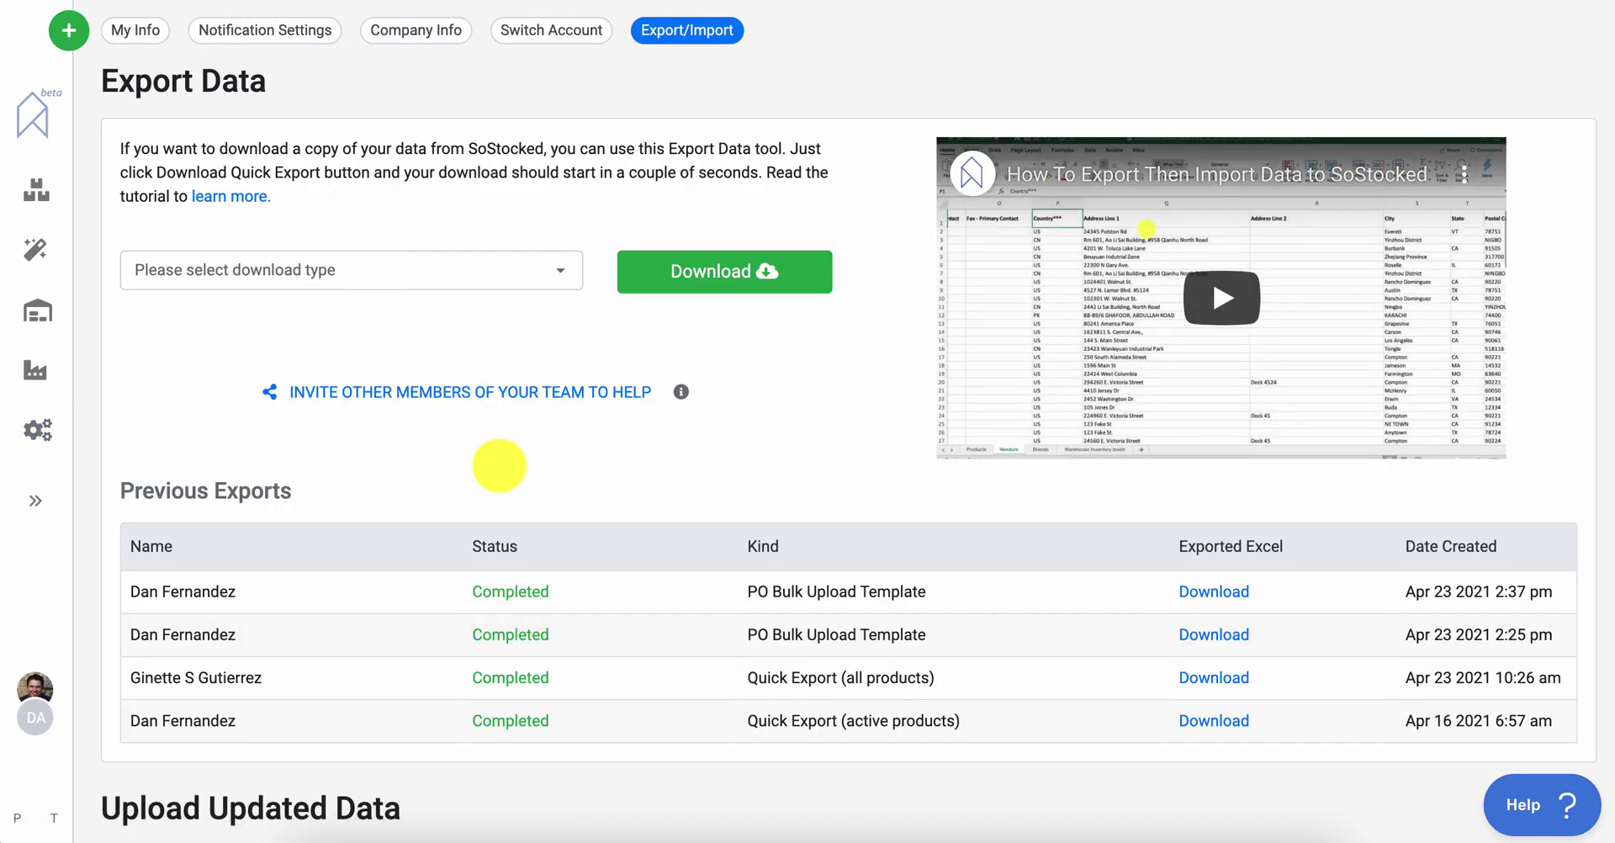
pyautogui.scroll(-1, 498, 464)
pyautogui.scroll(-2, 498, 464)
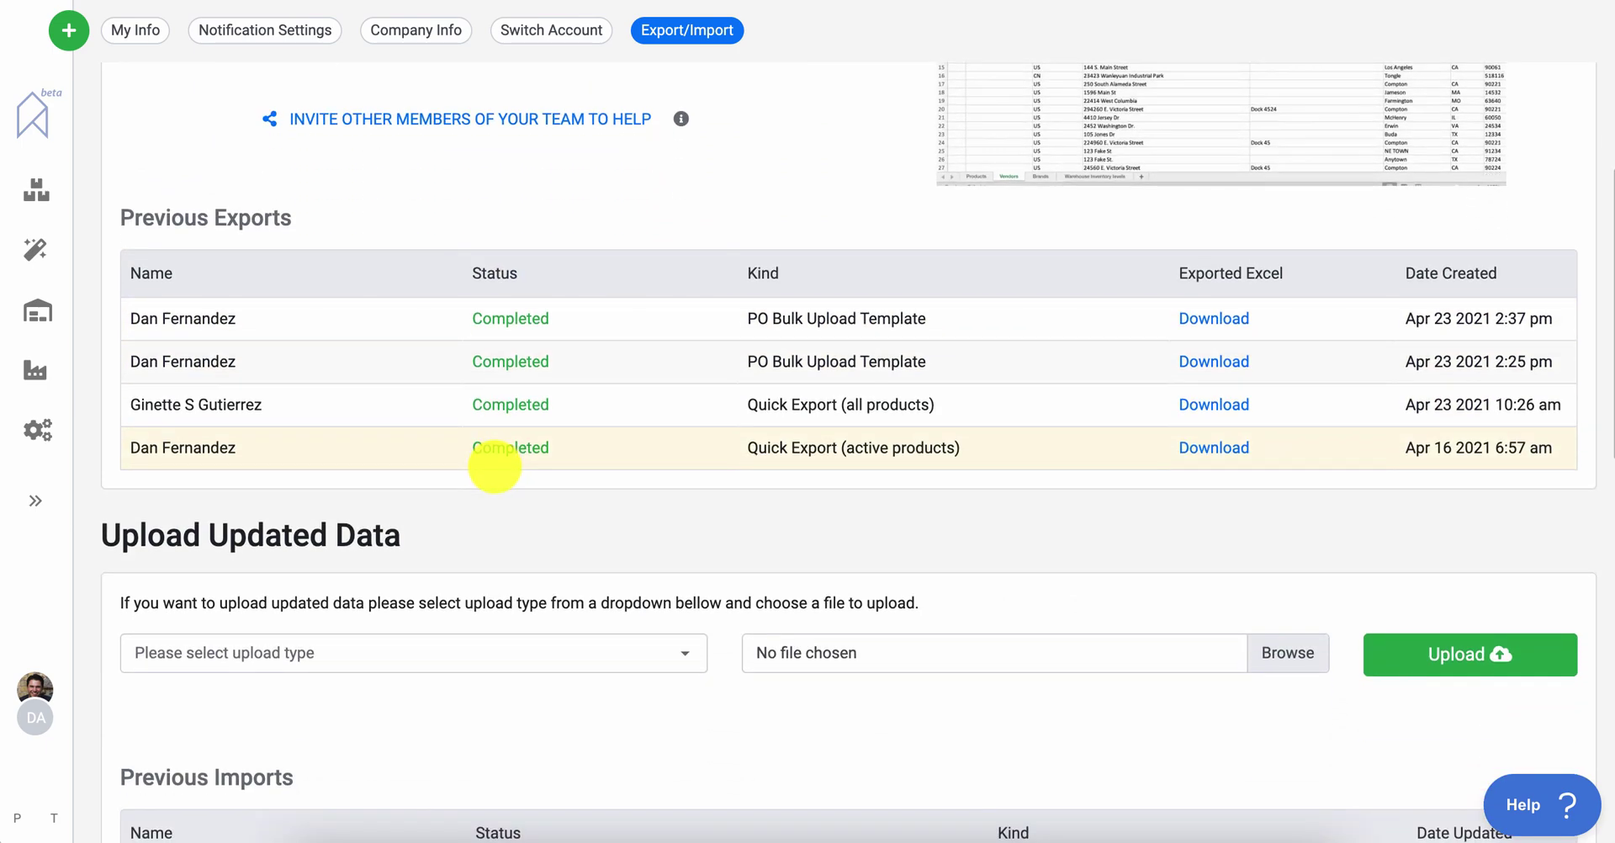